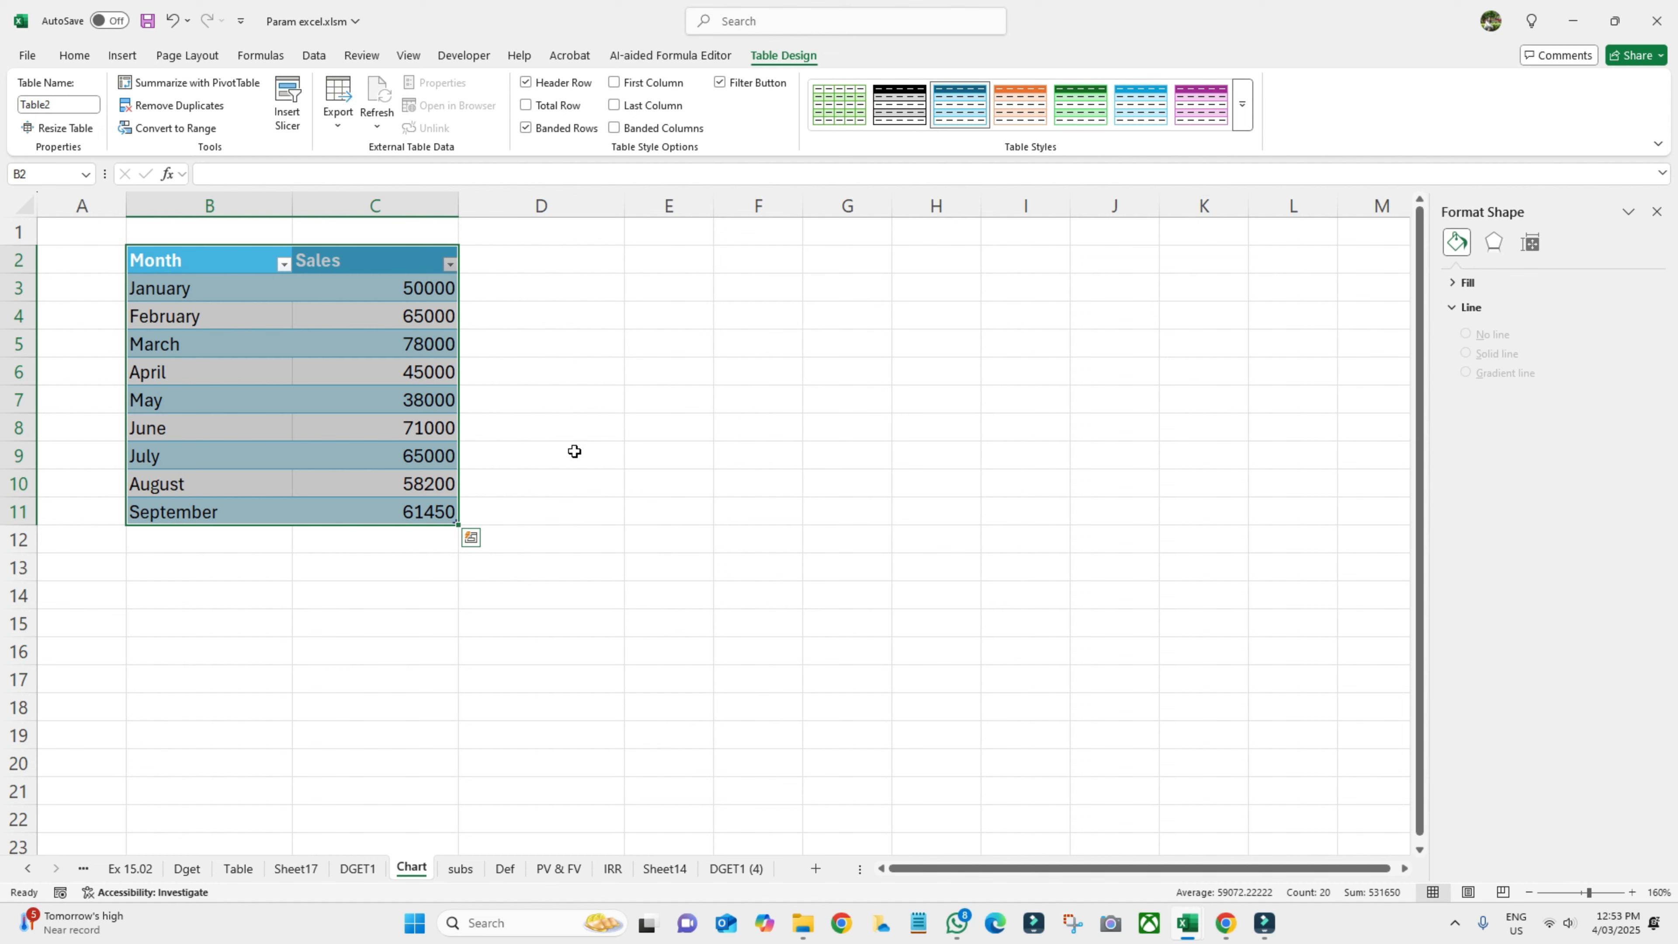
- Insert the recommended Clustered Column chart from the Month and Sales table in B2:C11
click(636, 571)
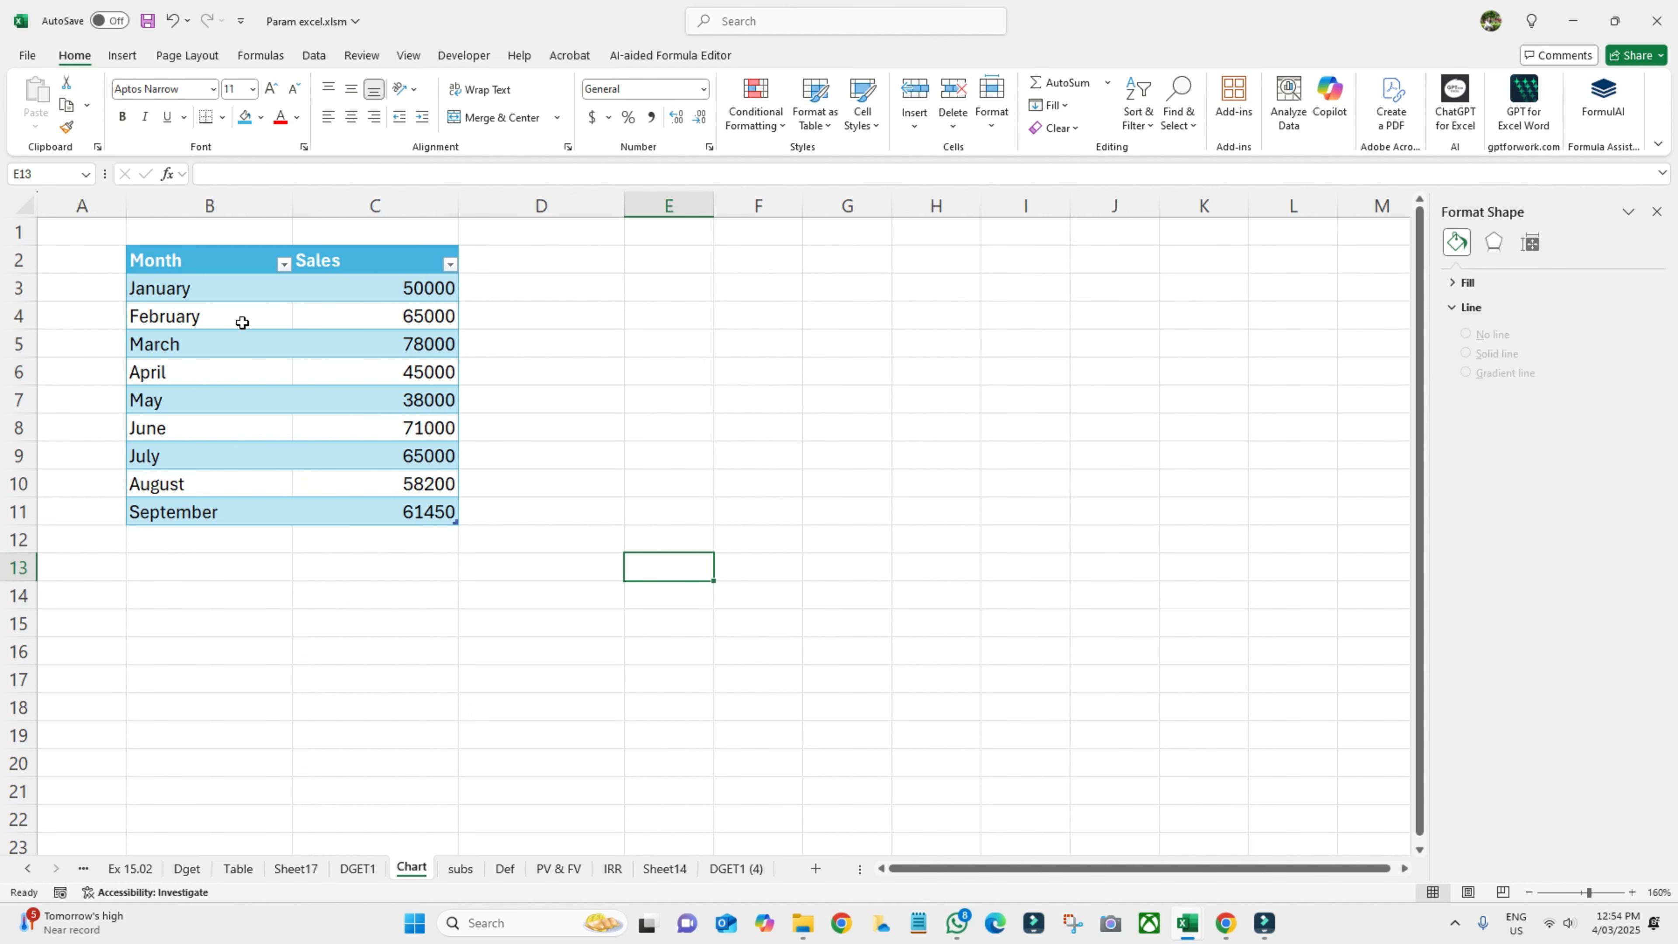
drag(164, 258, 375, 504)
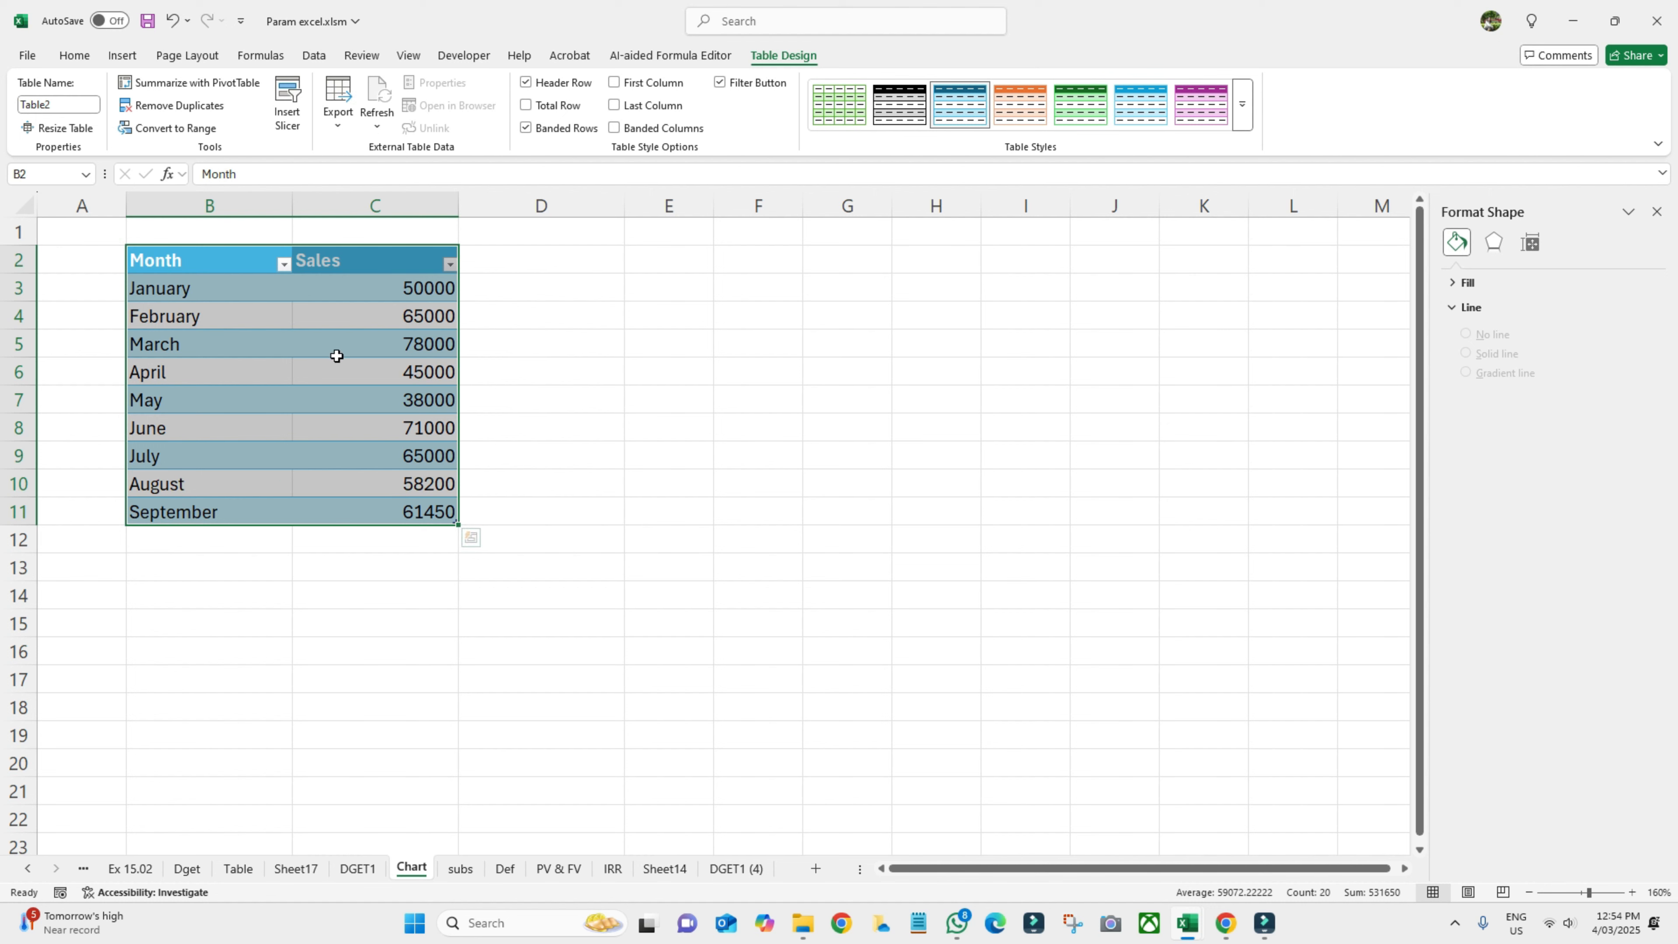
click(116, 57)
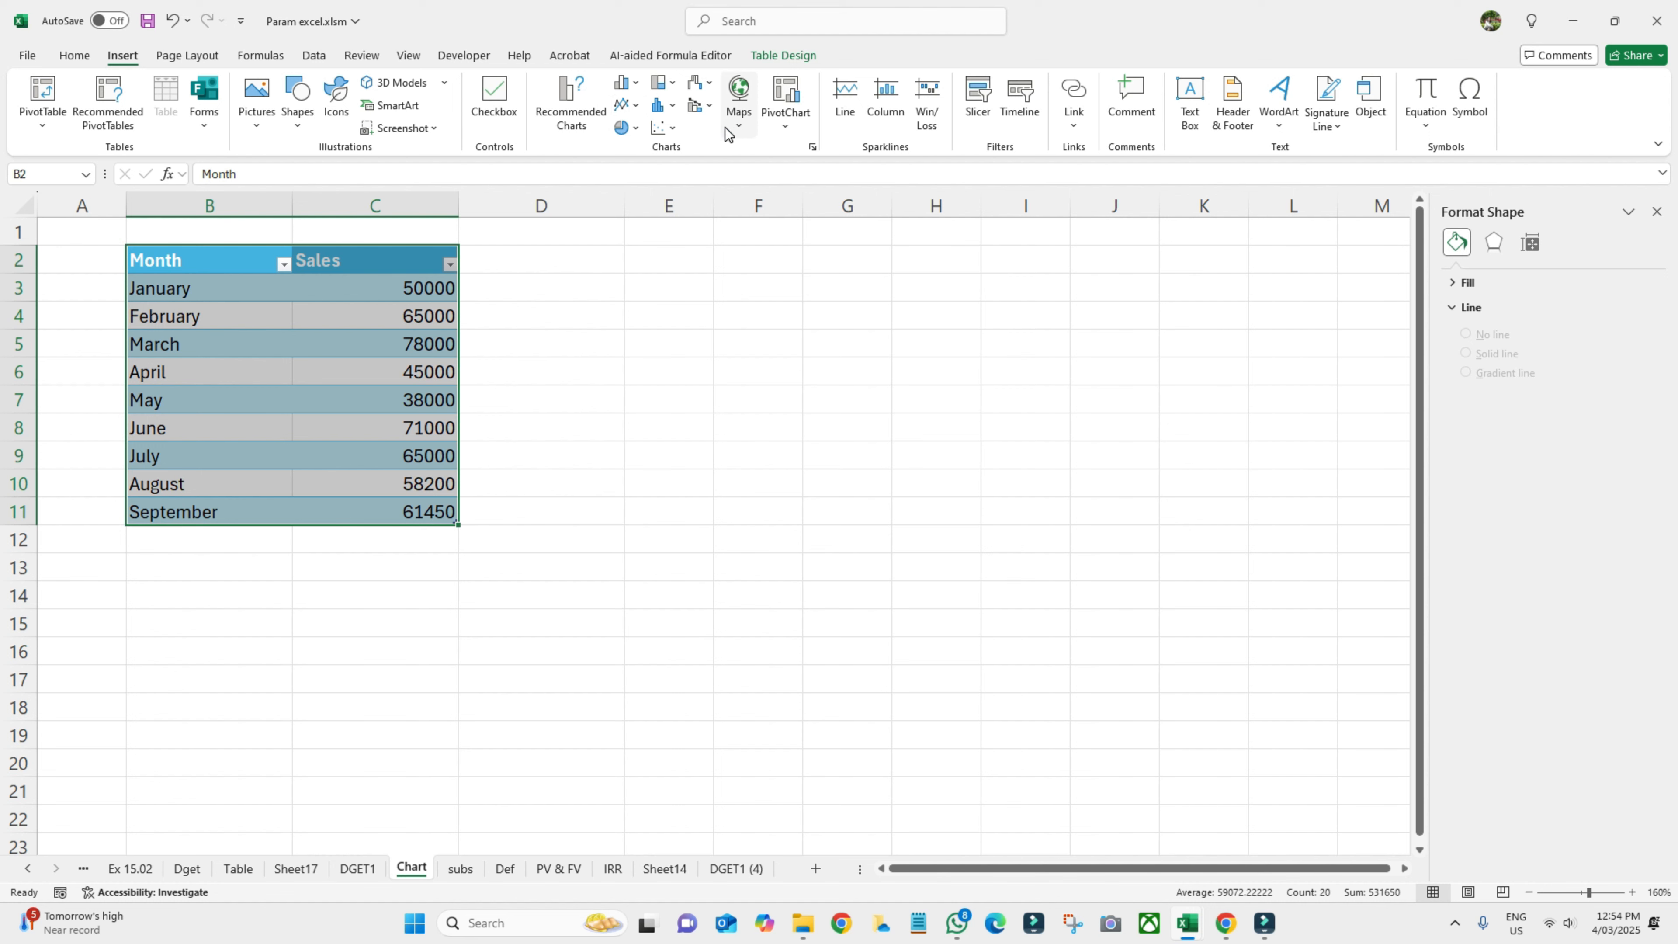
click(567, 123)
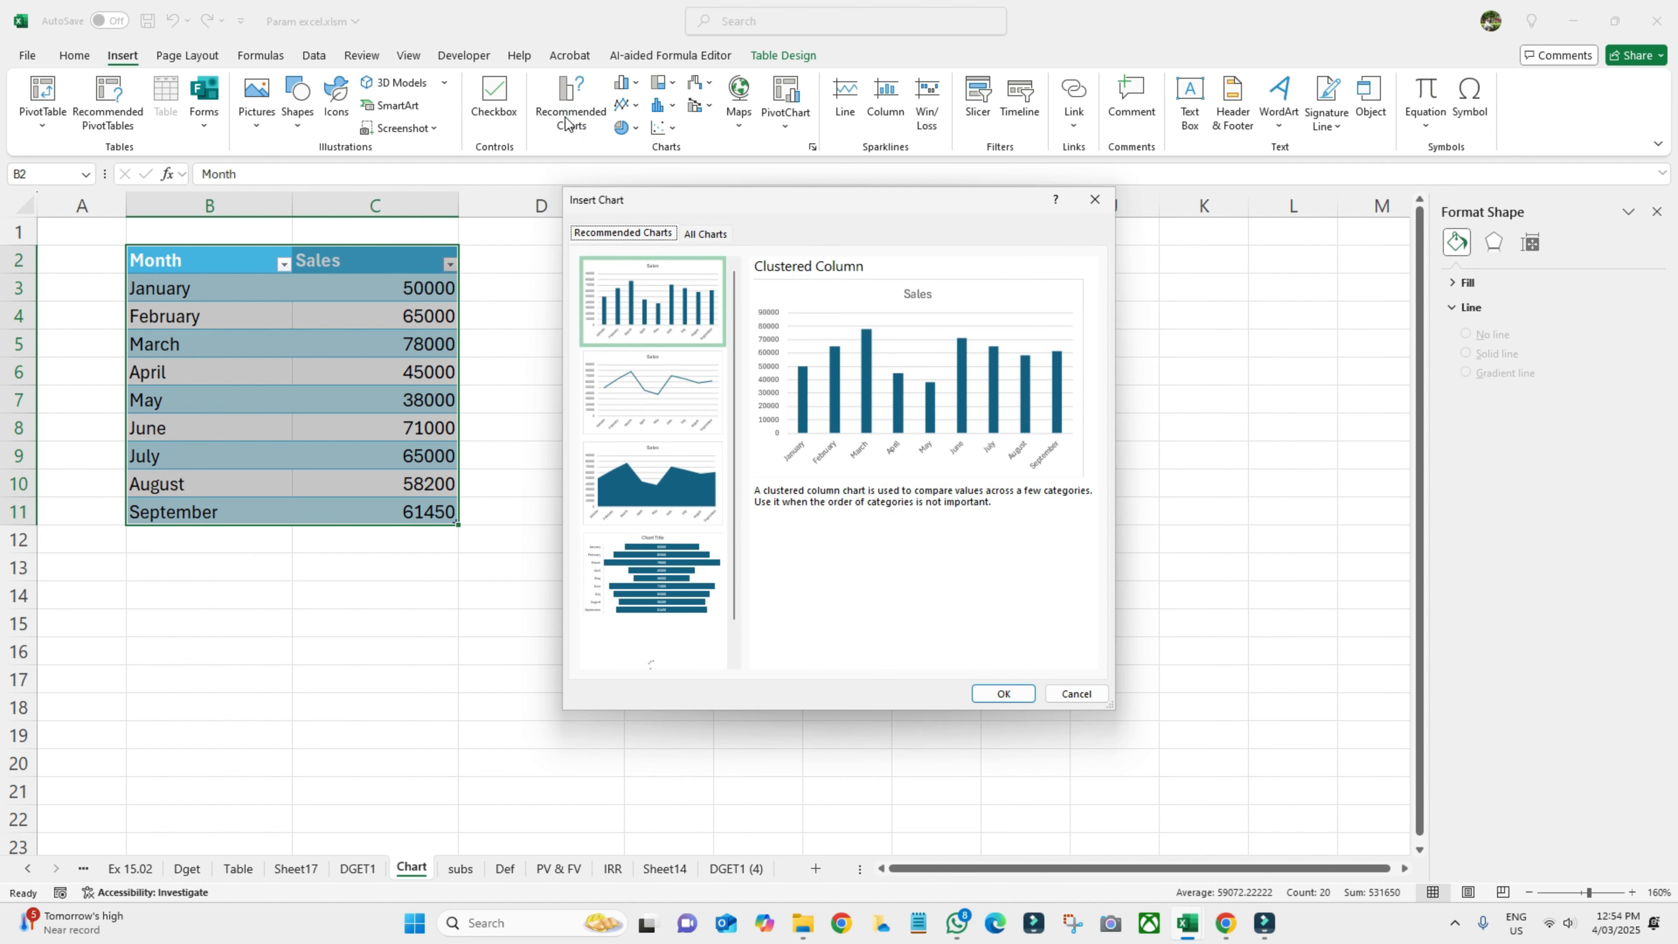
click(657, 303)
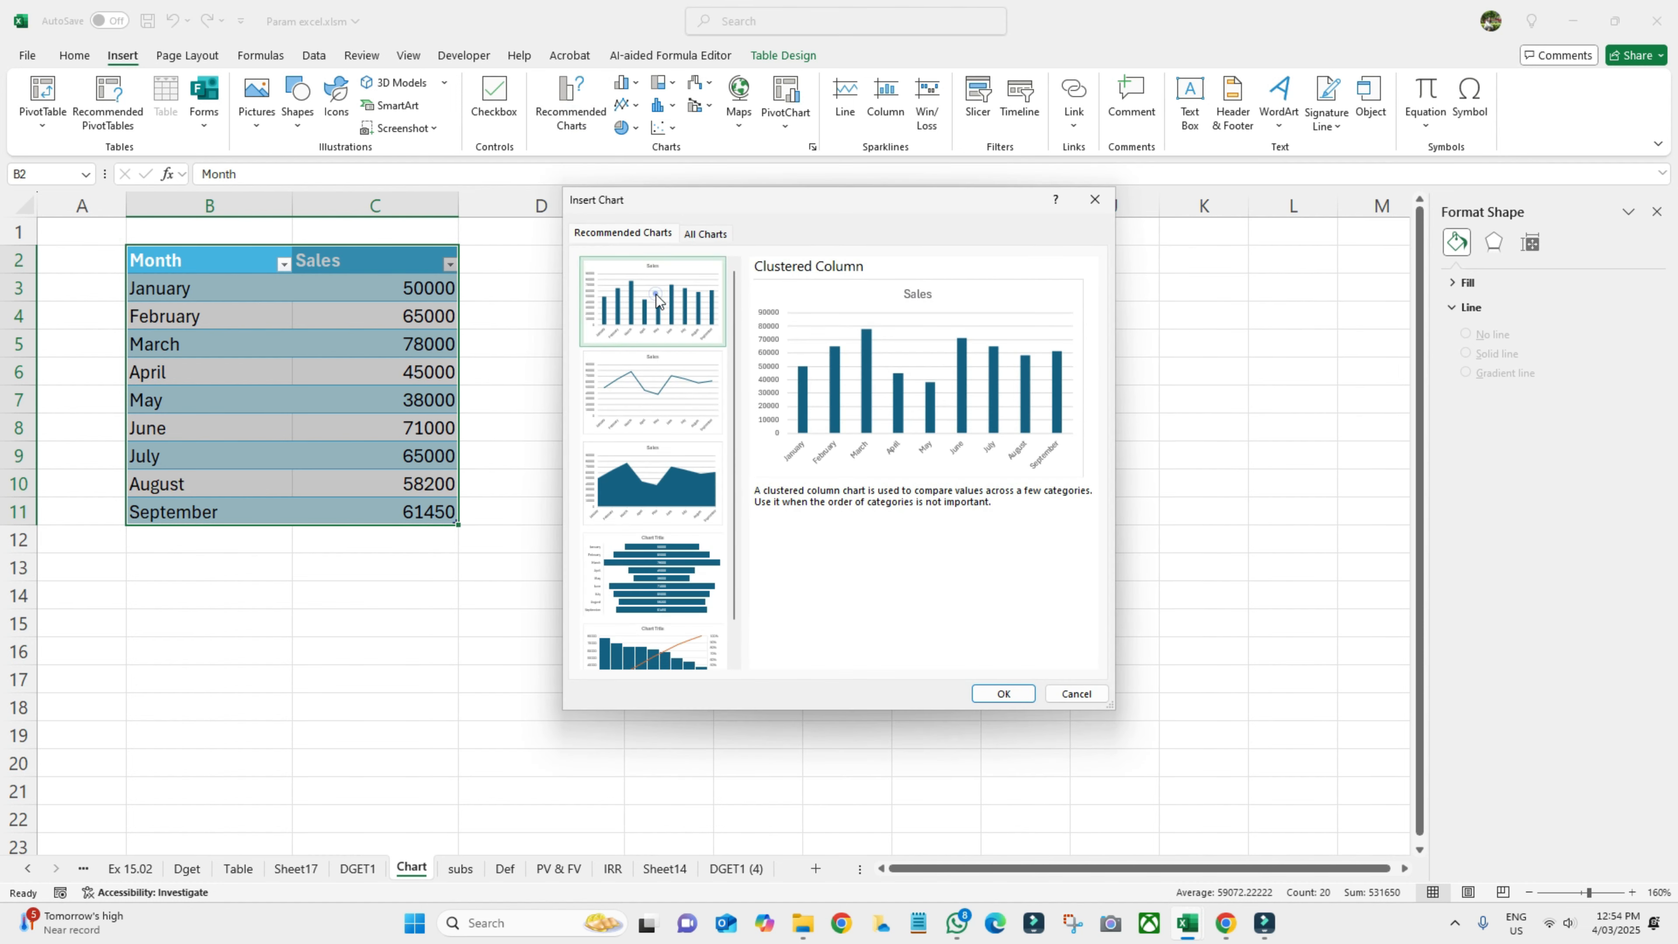
click(1003, 693)
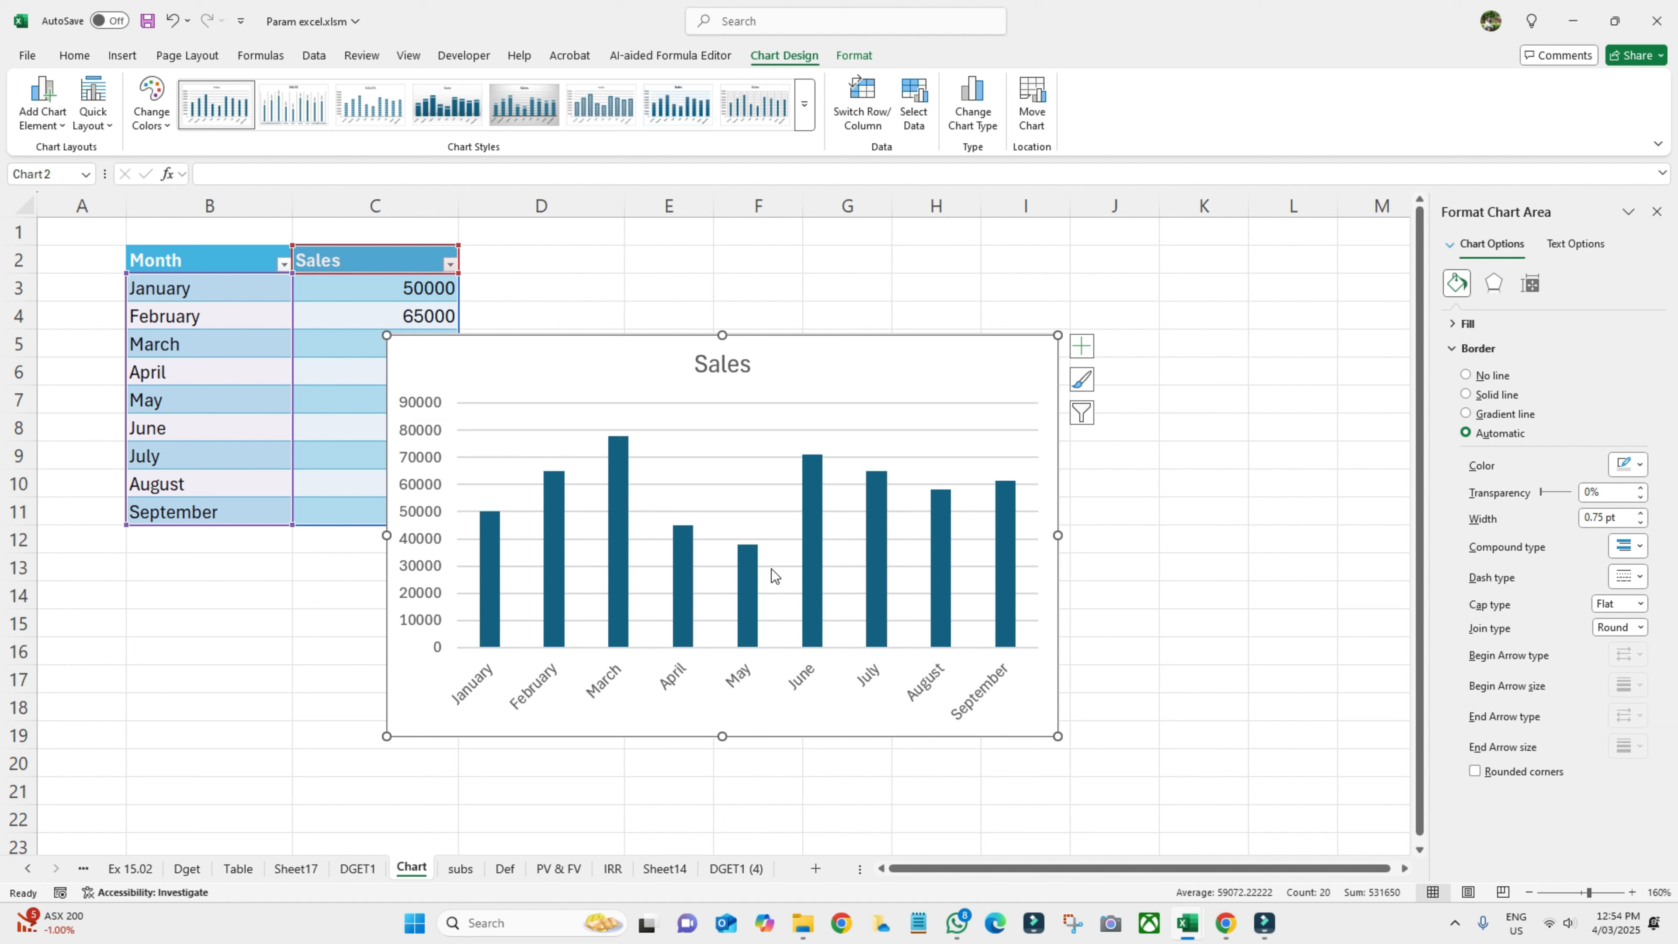
- Move the chart beside the table, starting in column D at row 2, and shrink it to end around column J, row 12
click(783, 574)
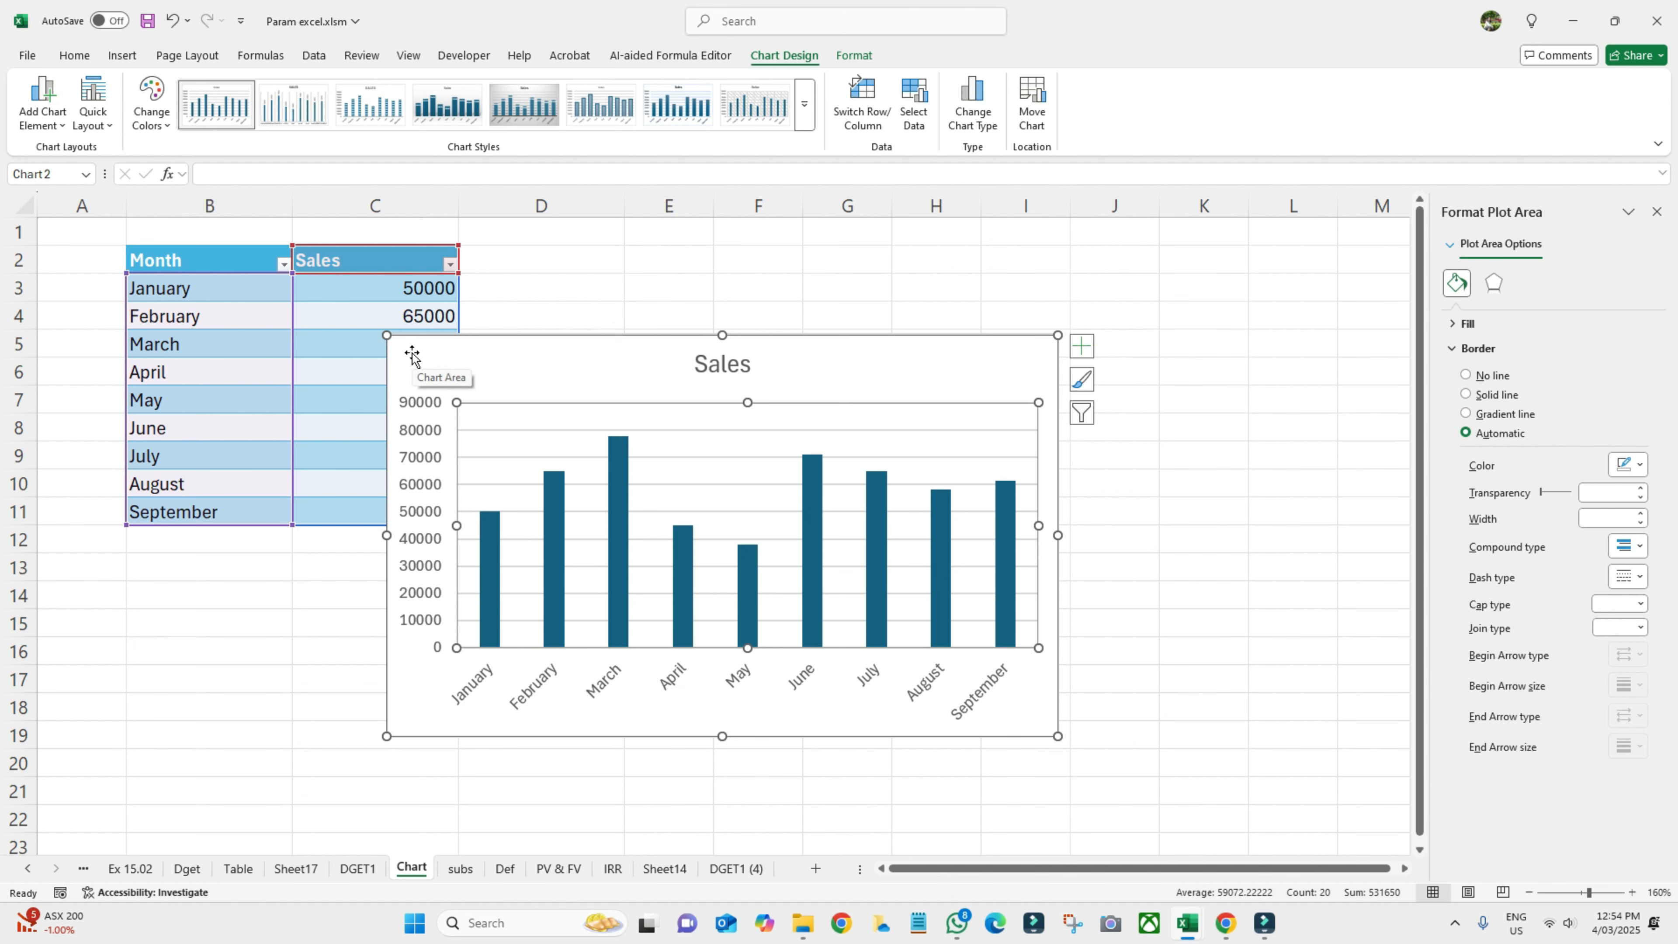
click(400, 344)
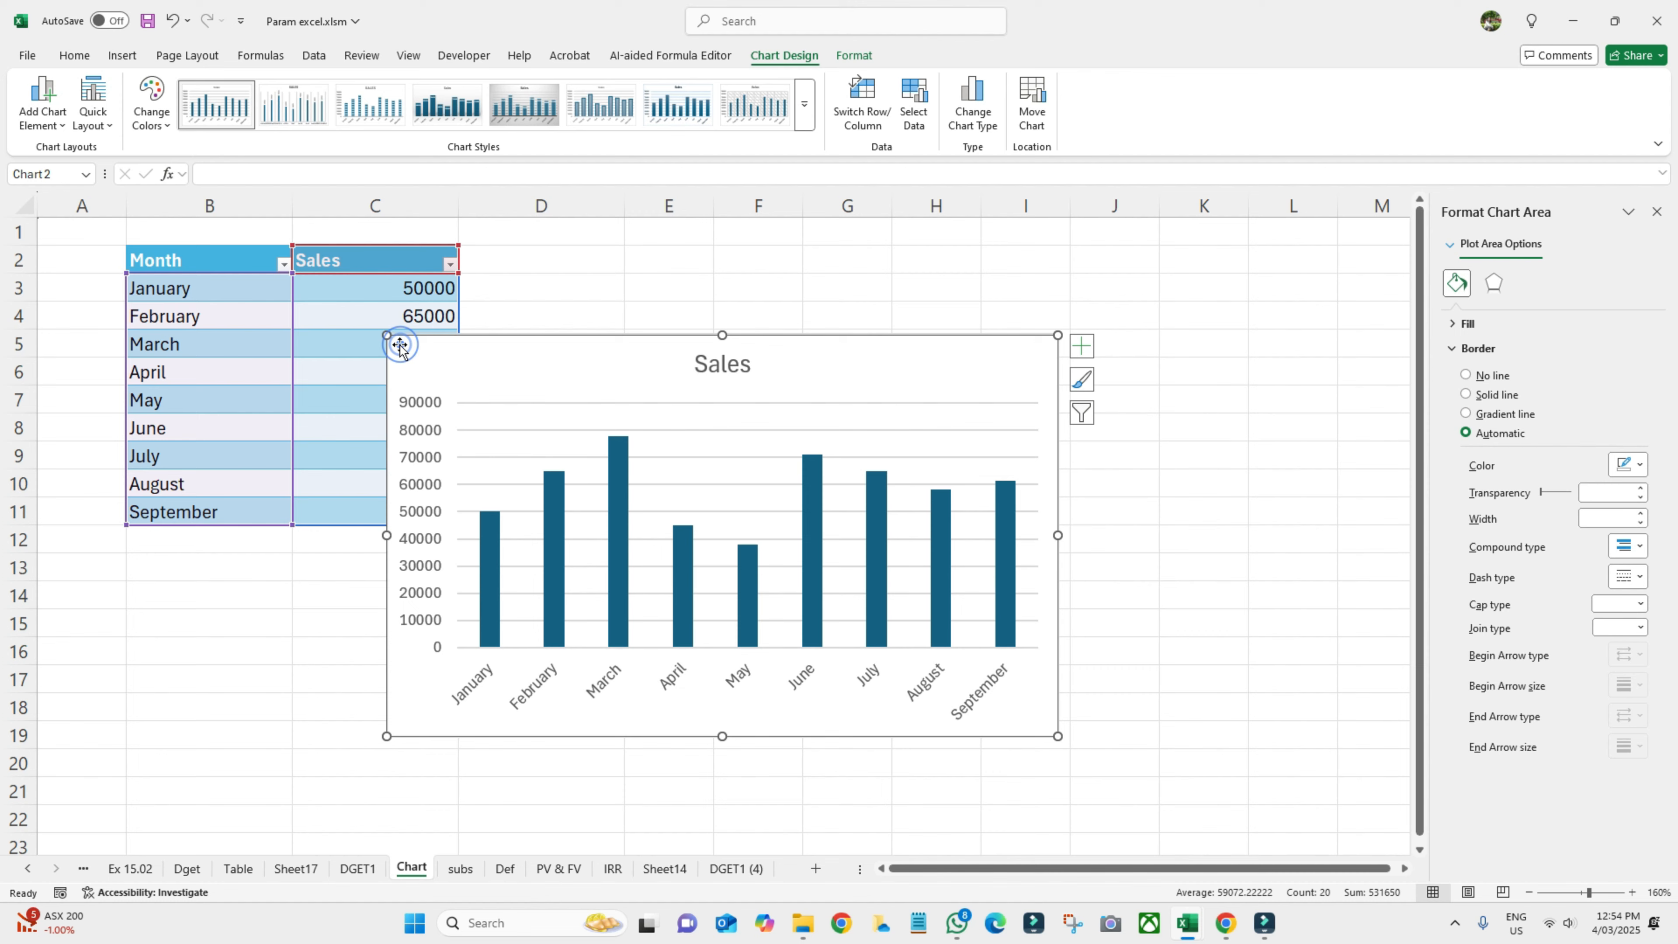
drag(399, 344, 566, 258)
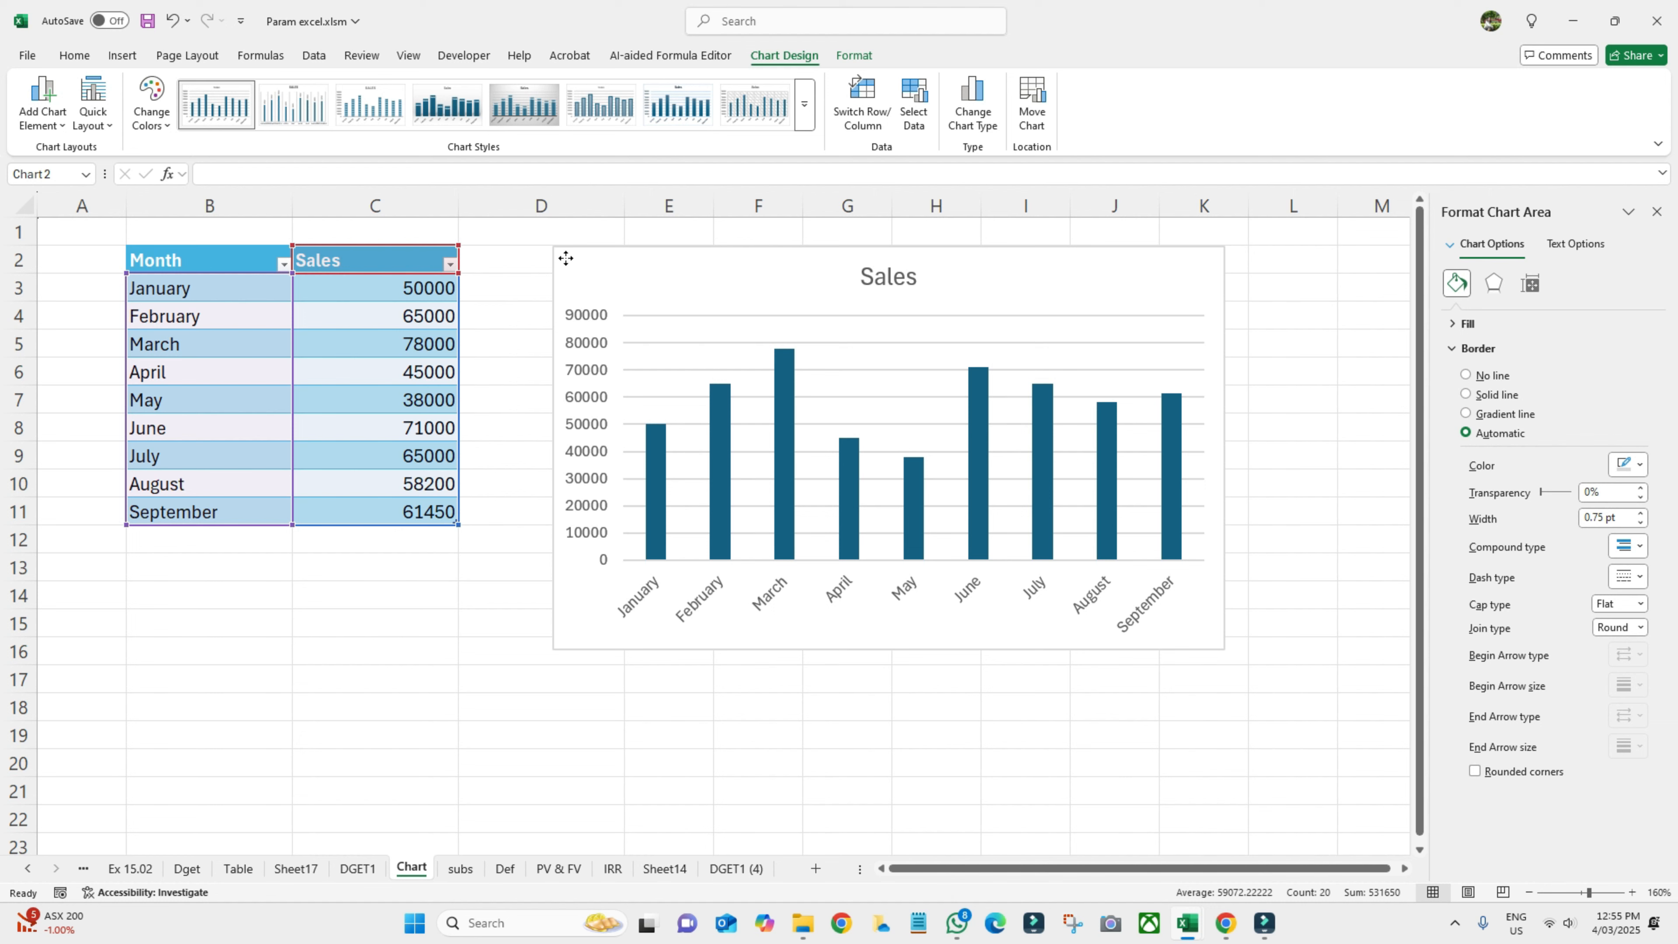
drag(565, 259, 565, 258)
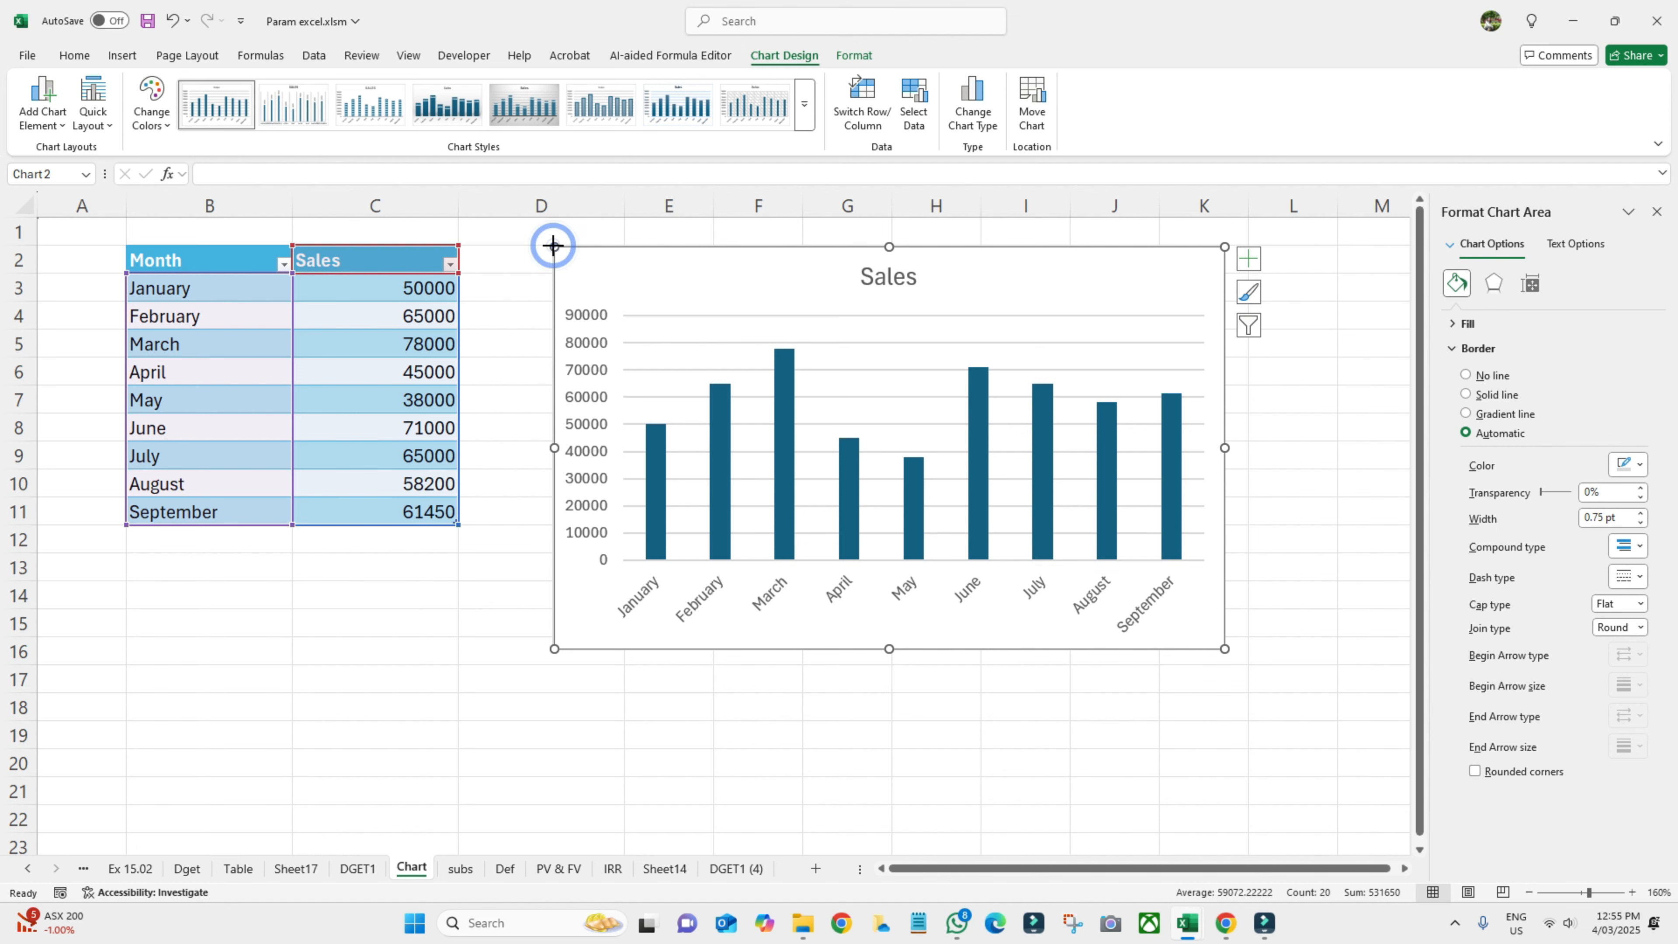
drag(554, 246, 645, 261)
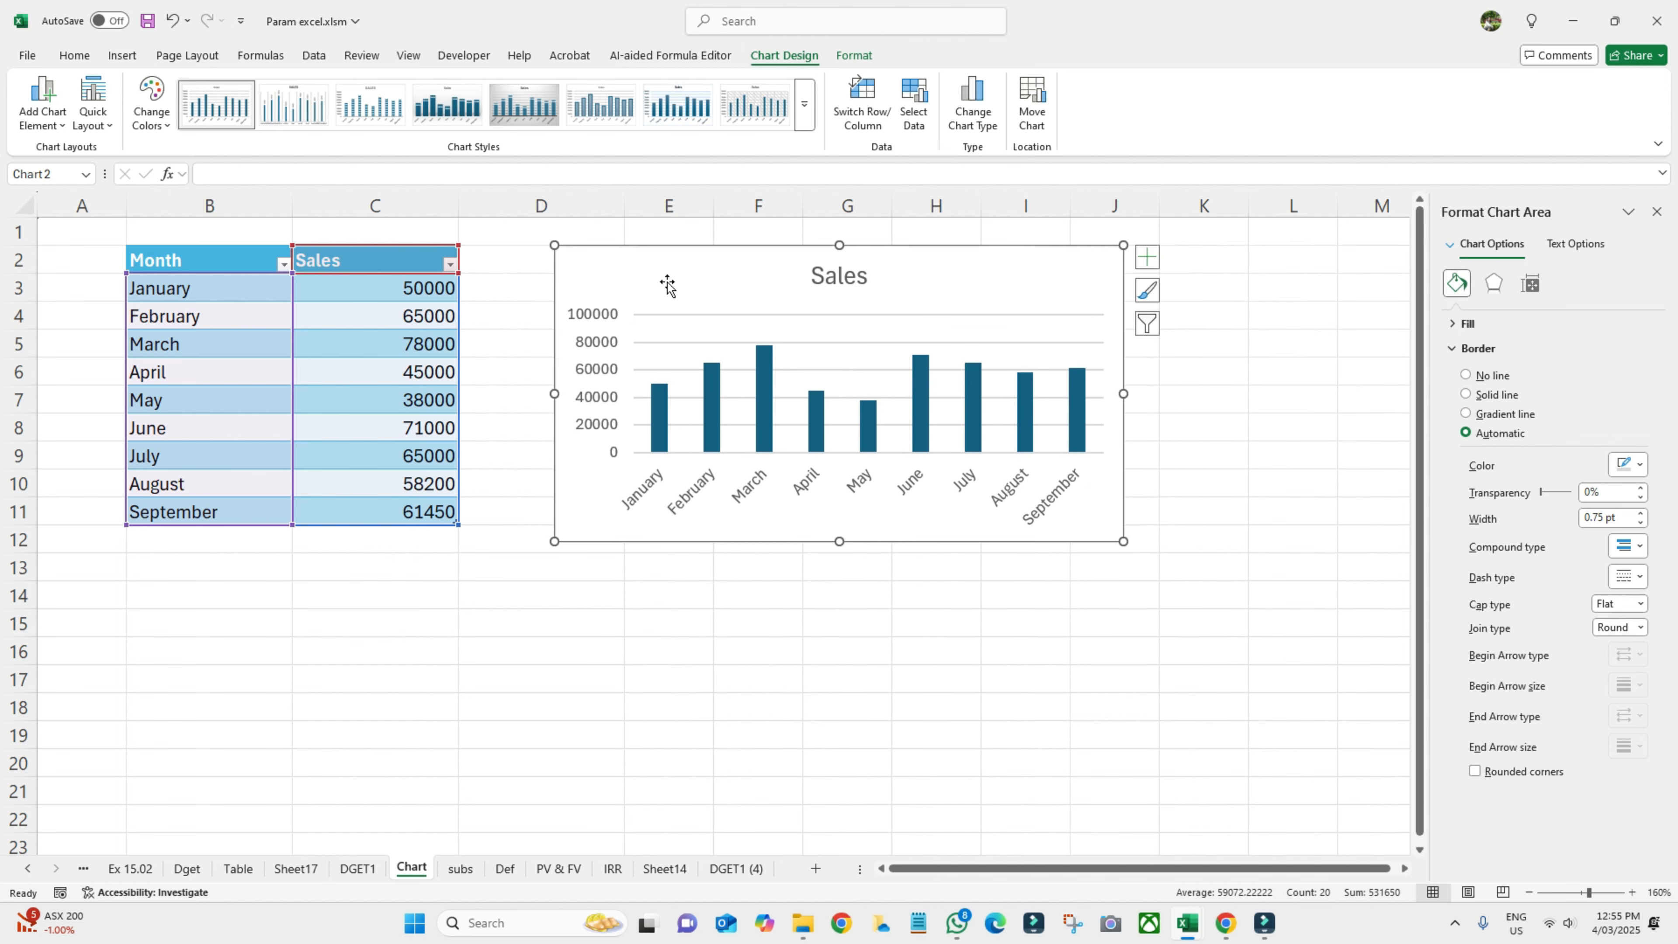
drag(1124, 541, 1134, 551)
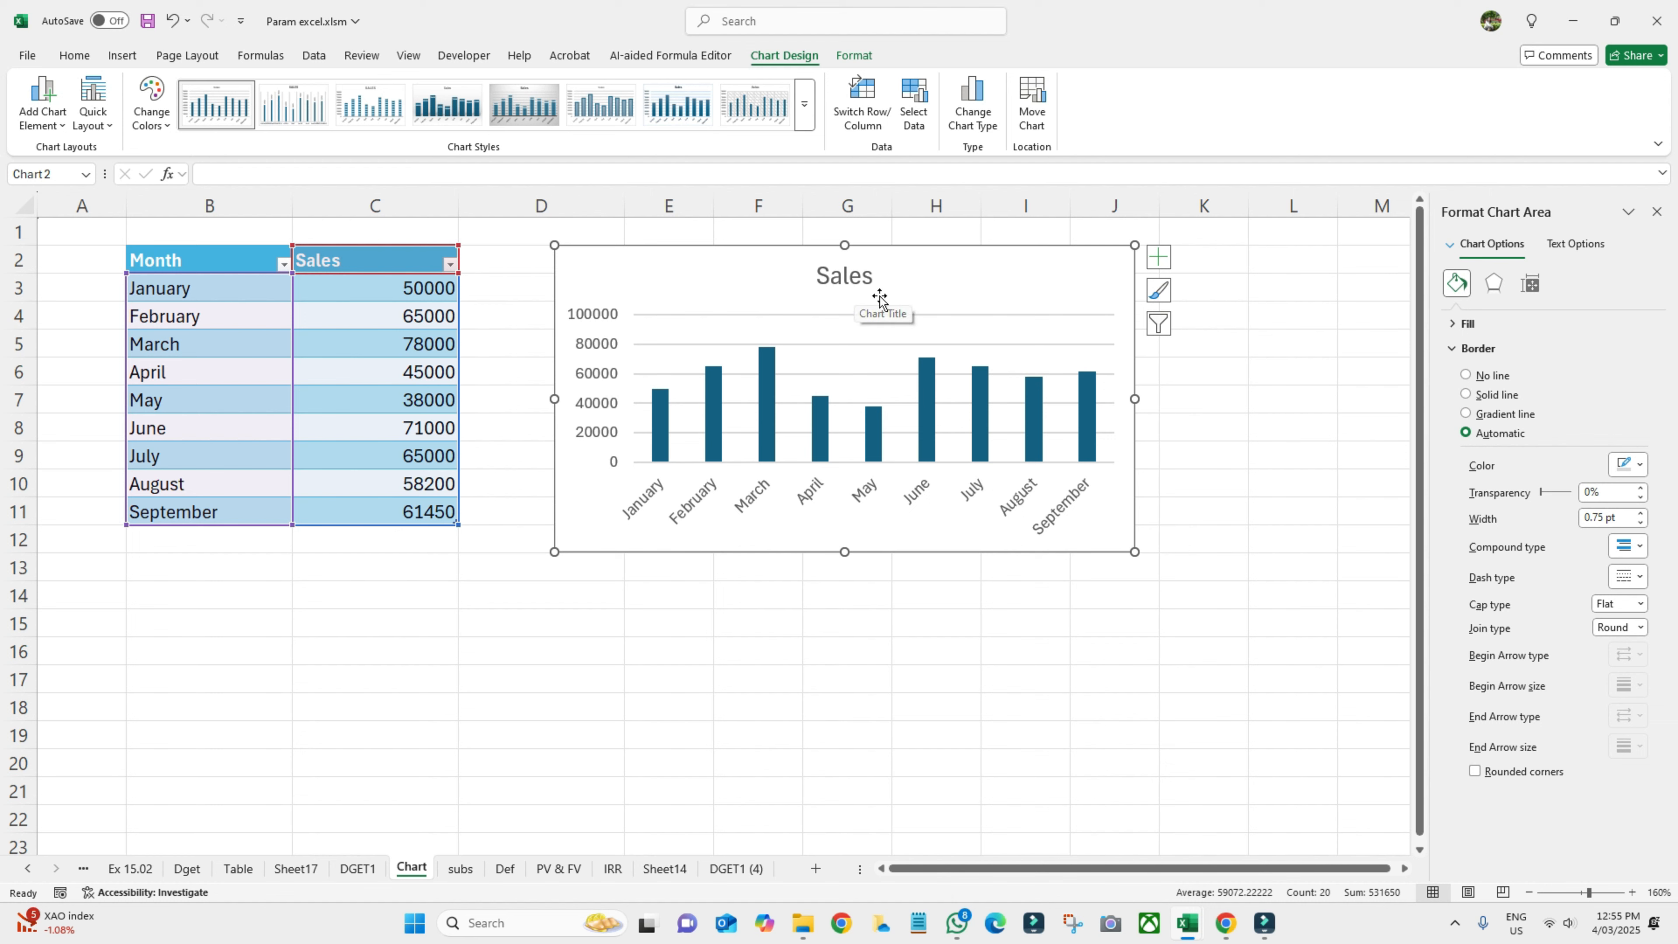
- Change the chart title to "Monthly Sales"
click(849, 281)
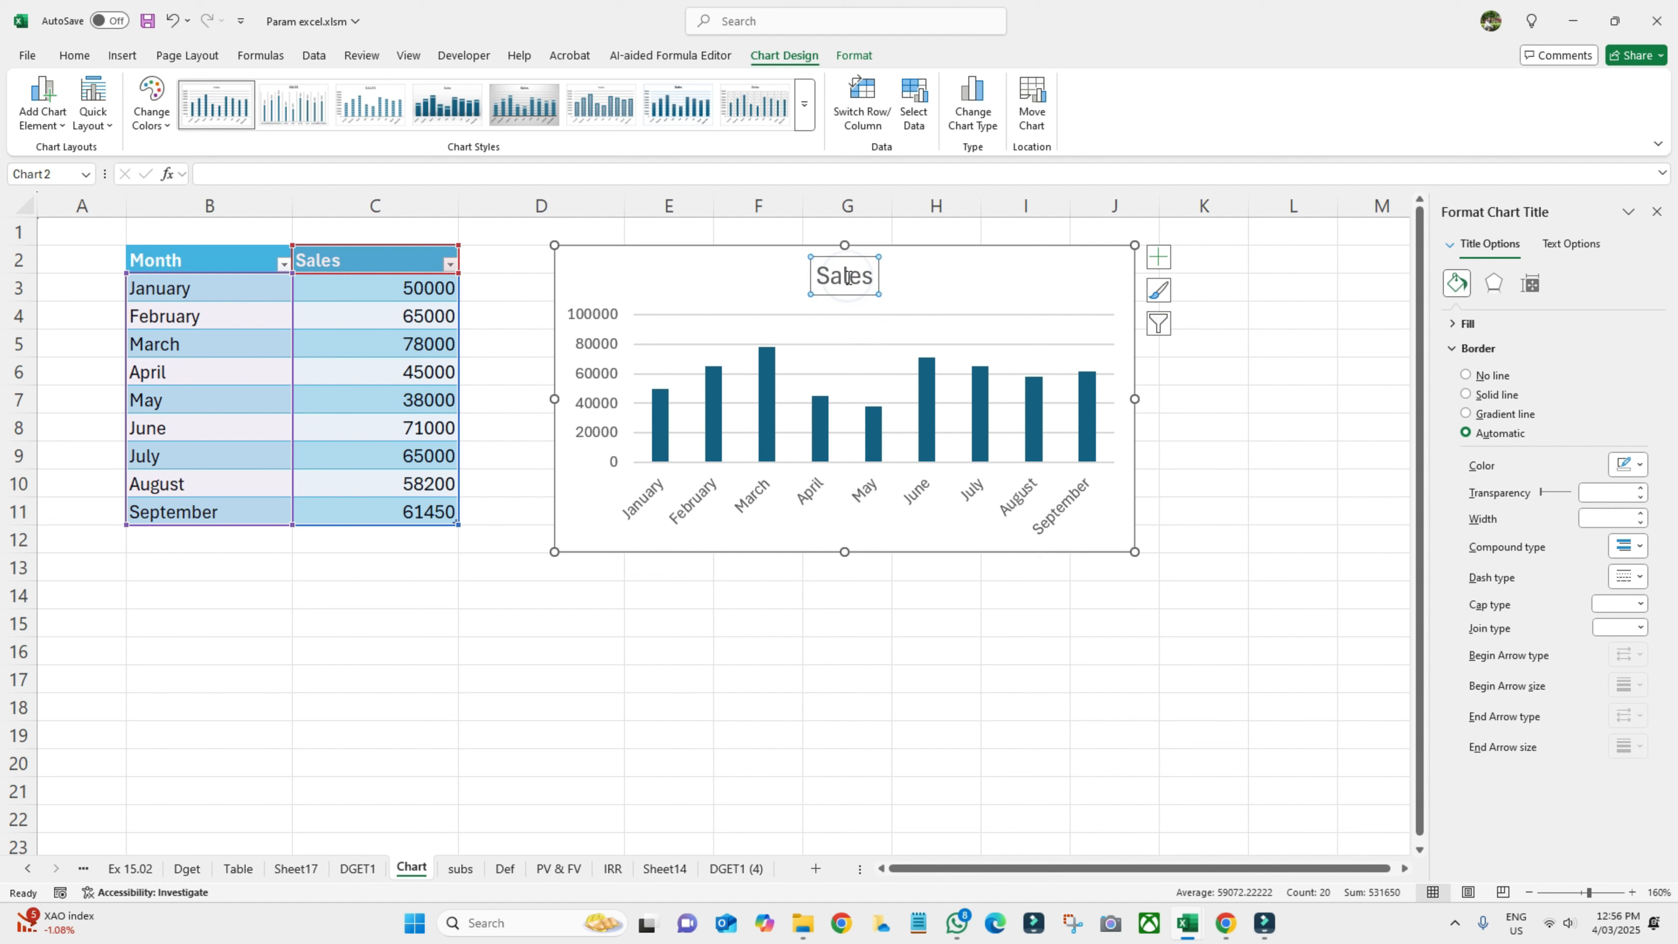
double_click(866, 277)
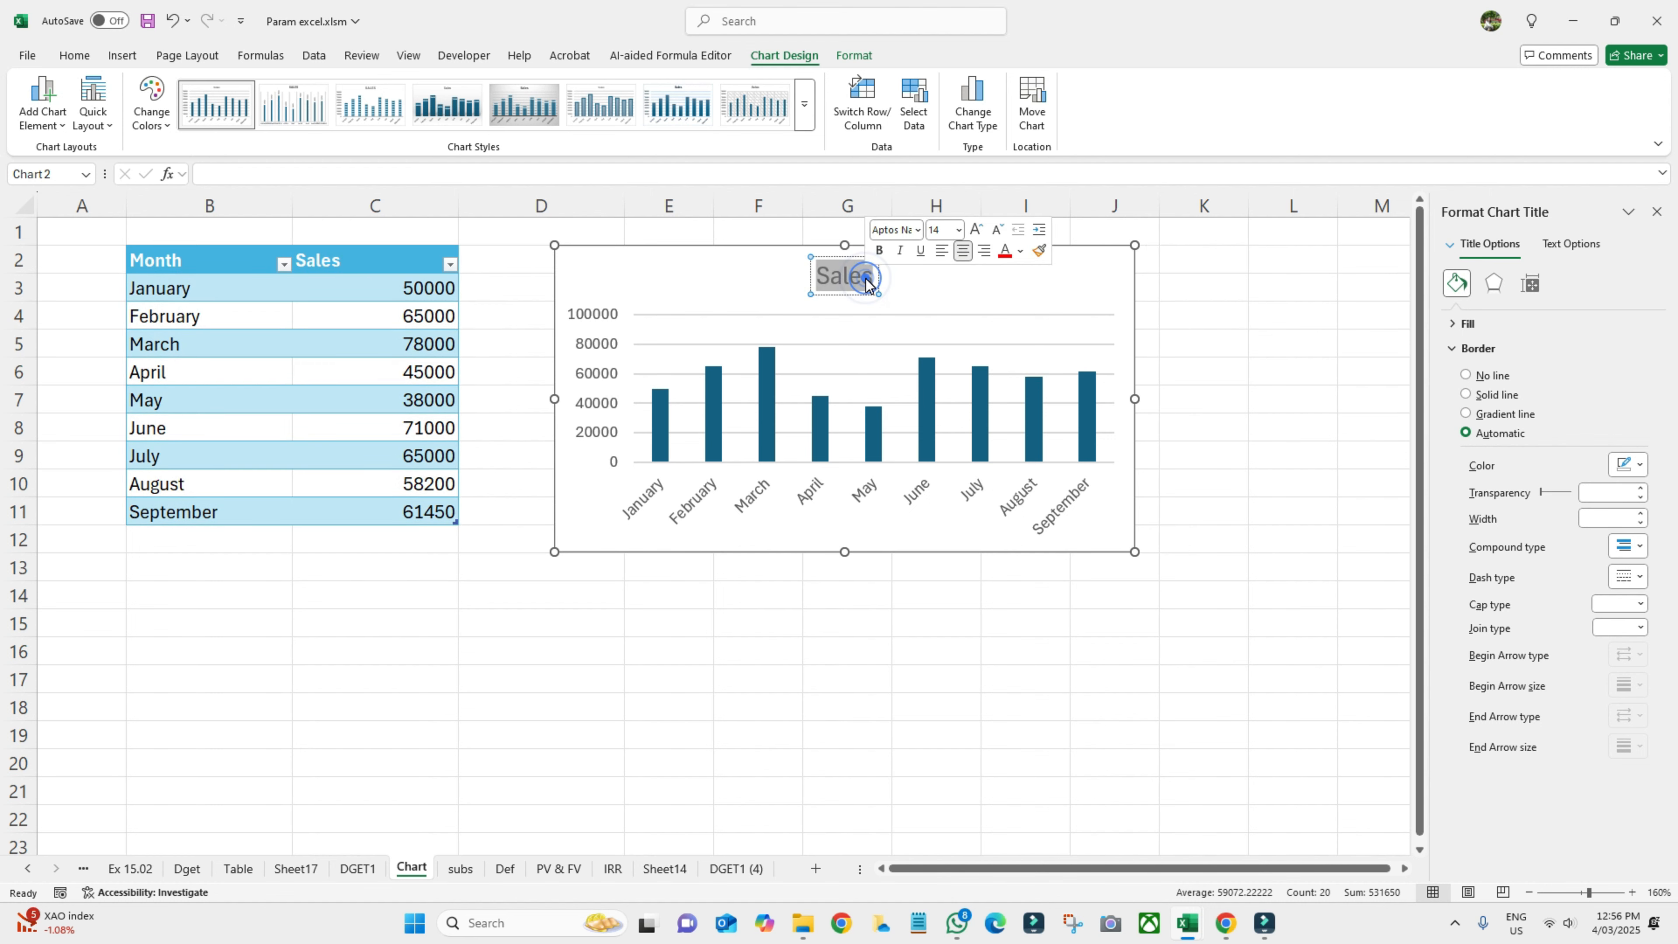
text(MOnthly)
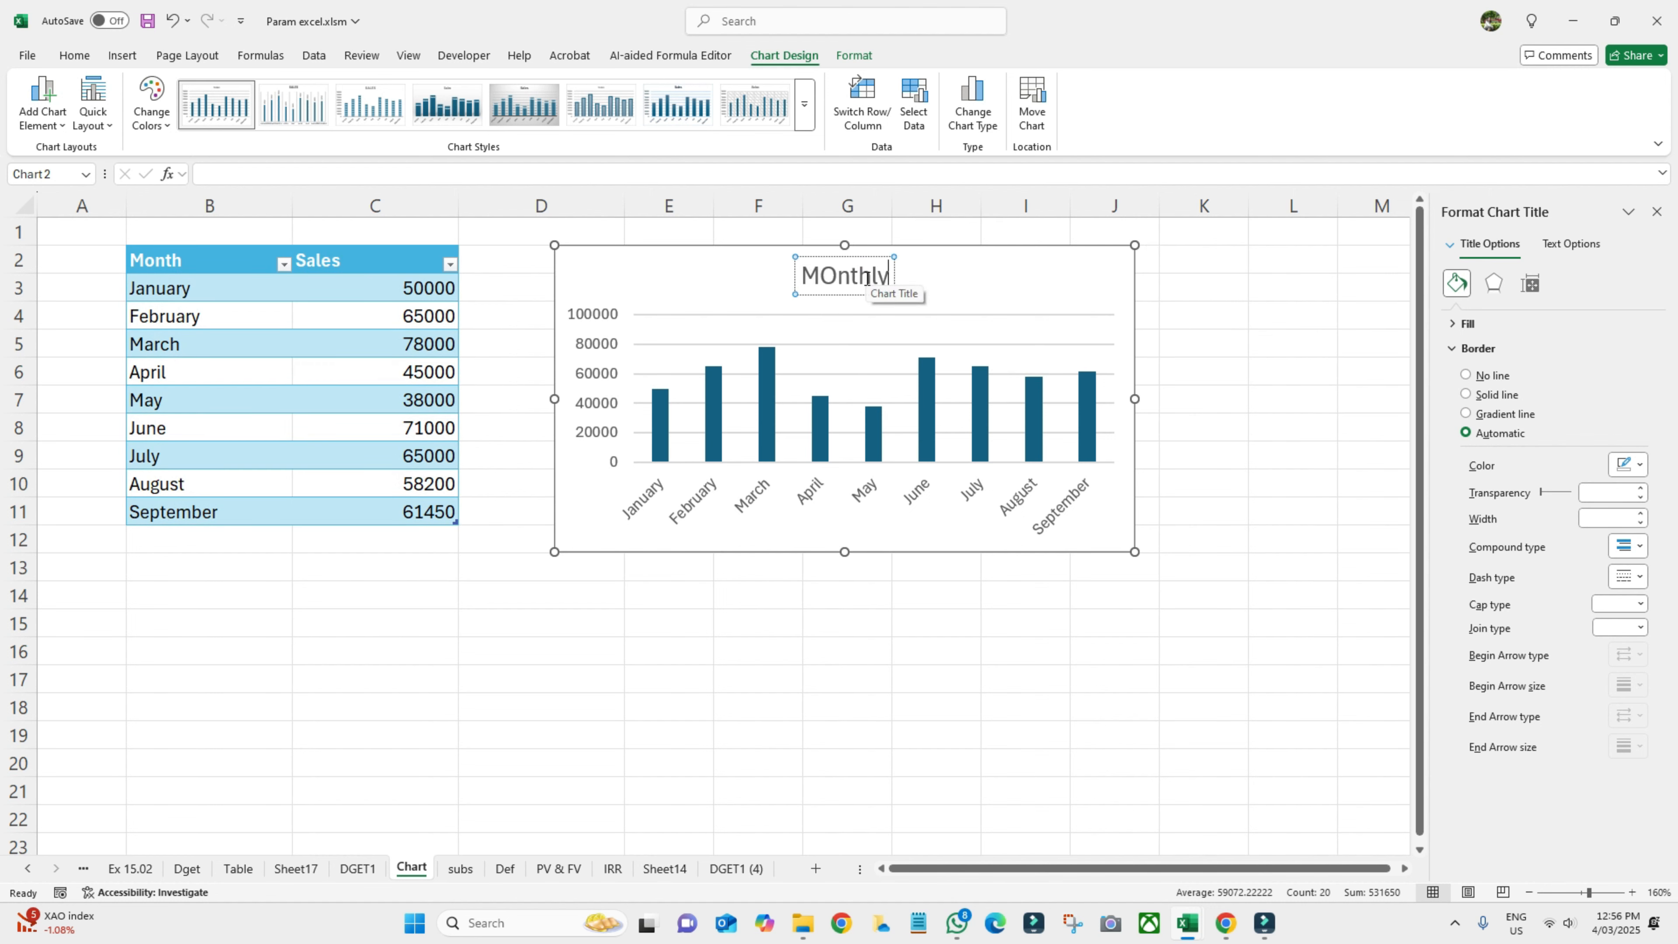
key(BackSpace)
key(BackSpace)
key(BackSpace)
key(BackSpace)
key(BackSpace)
key(BackSpace)
key(BackSpace)
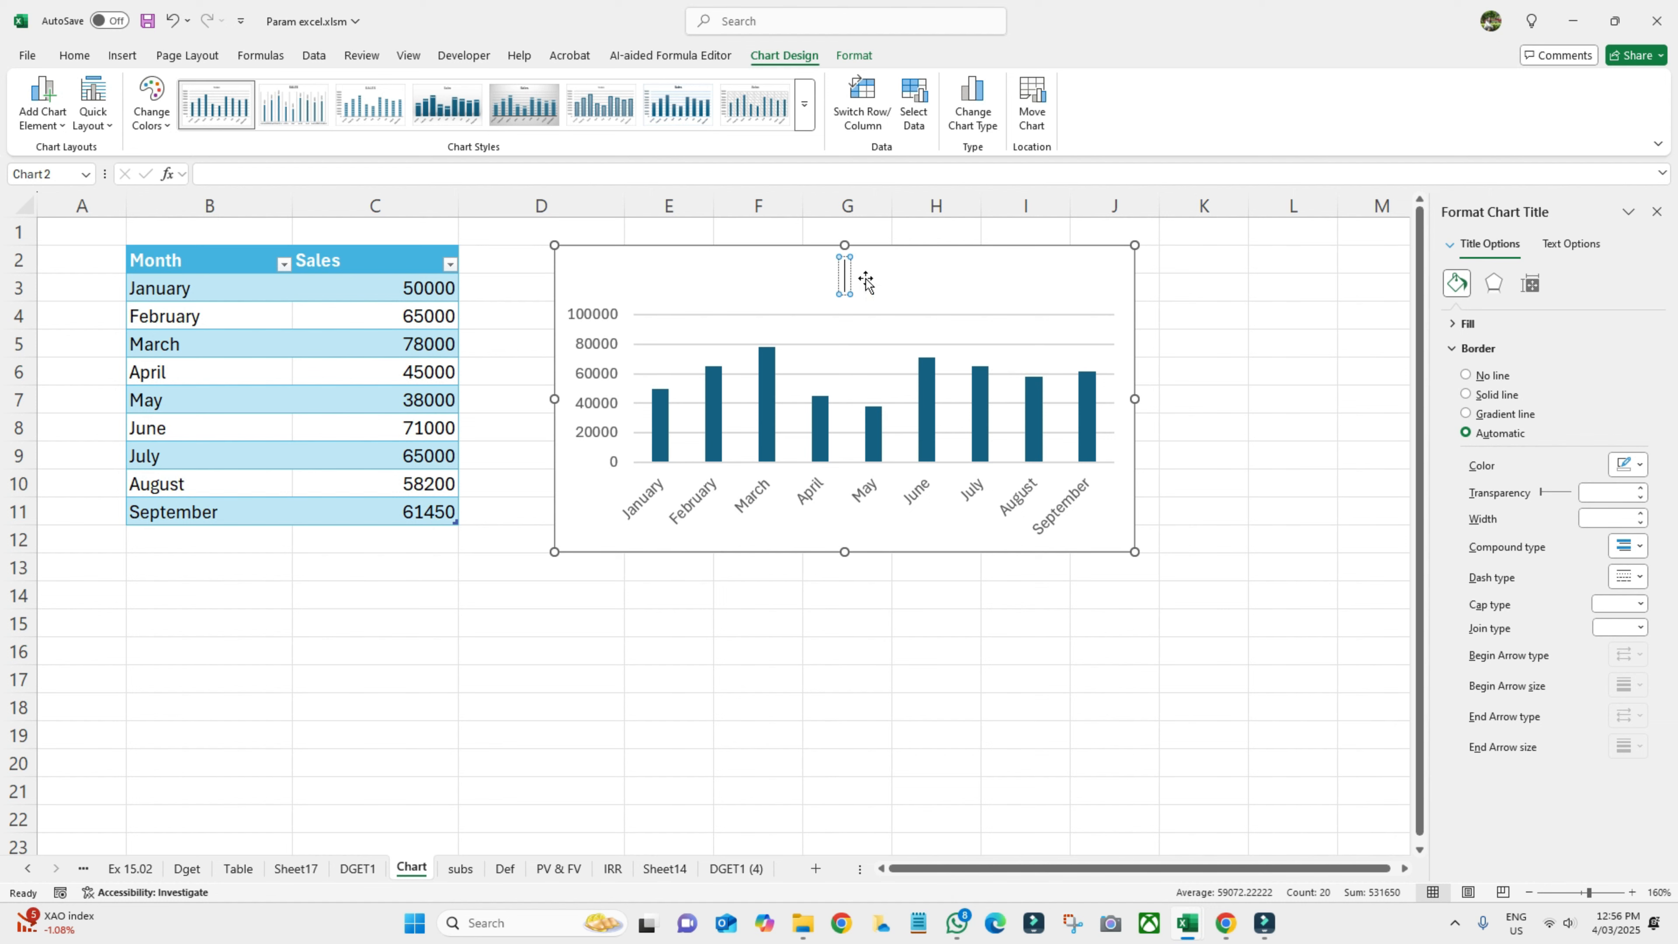
text(onthly S)
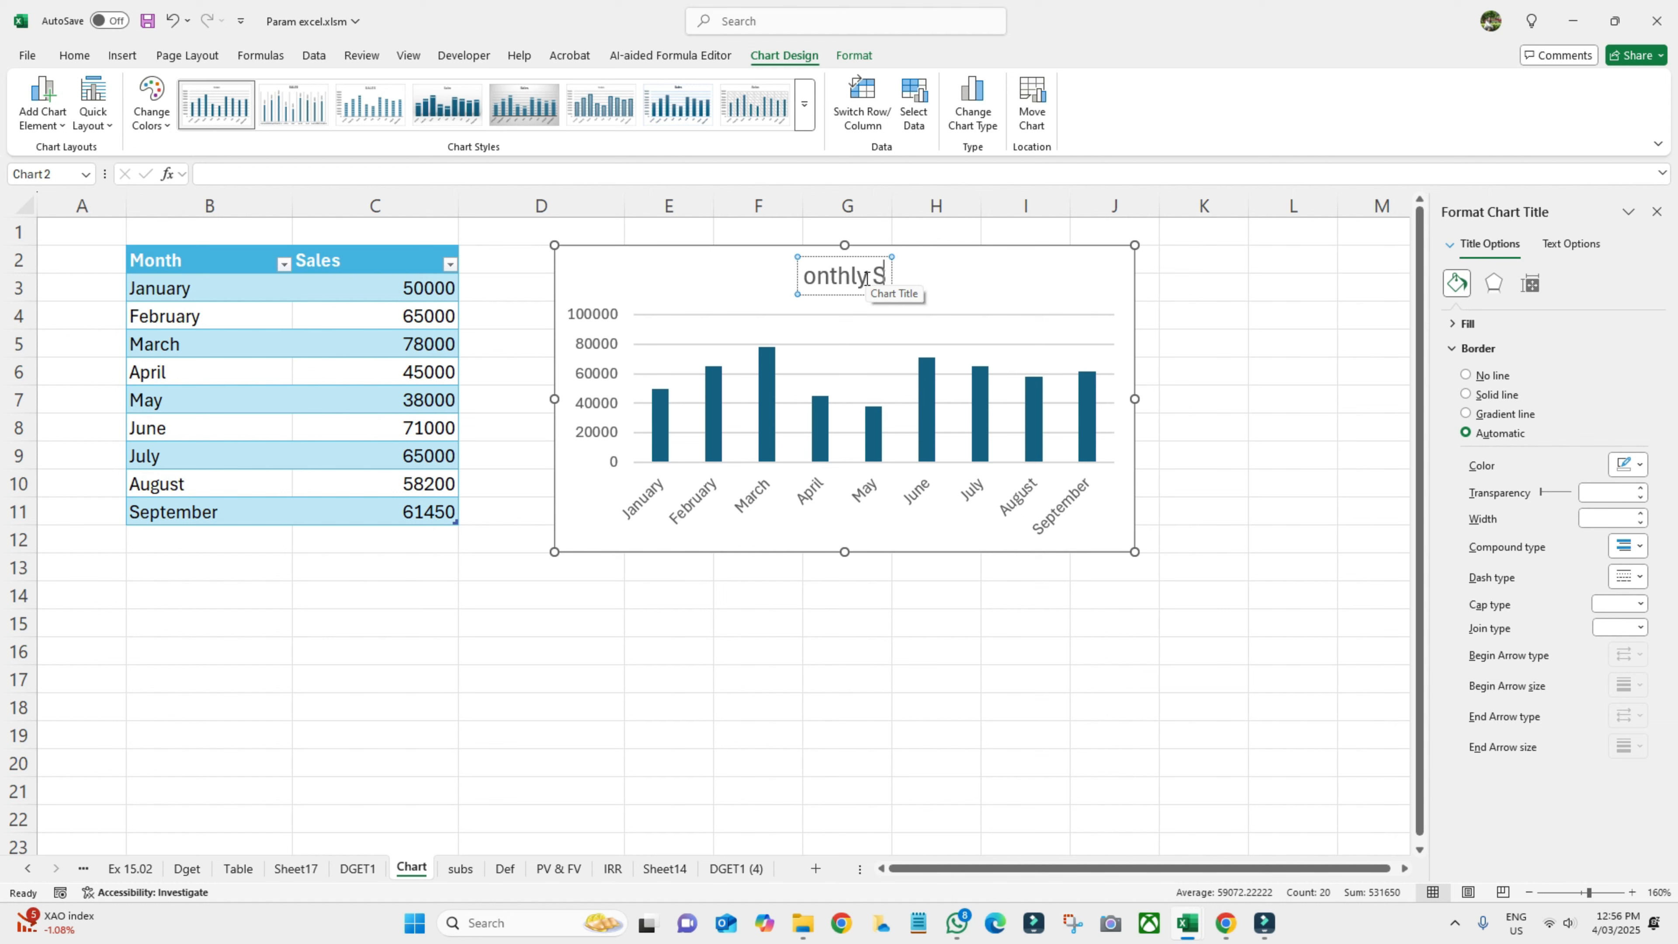
text(ales)
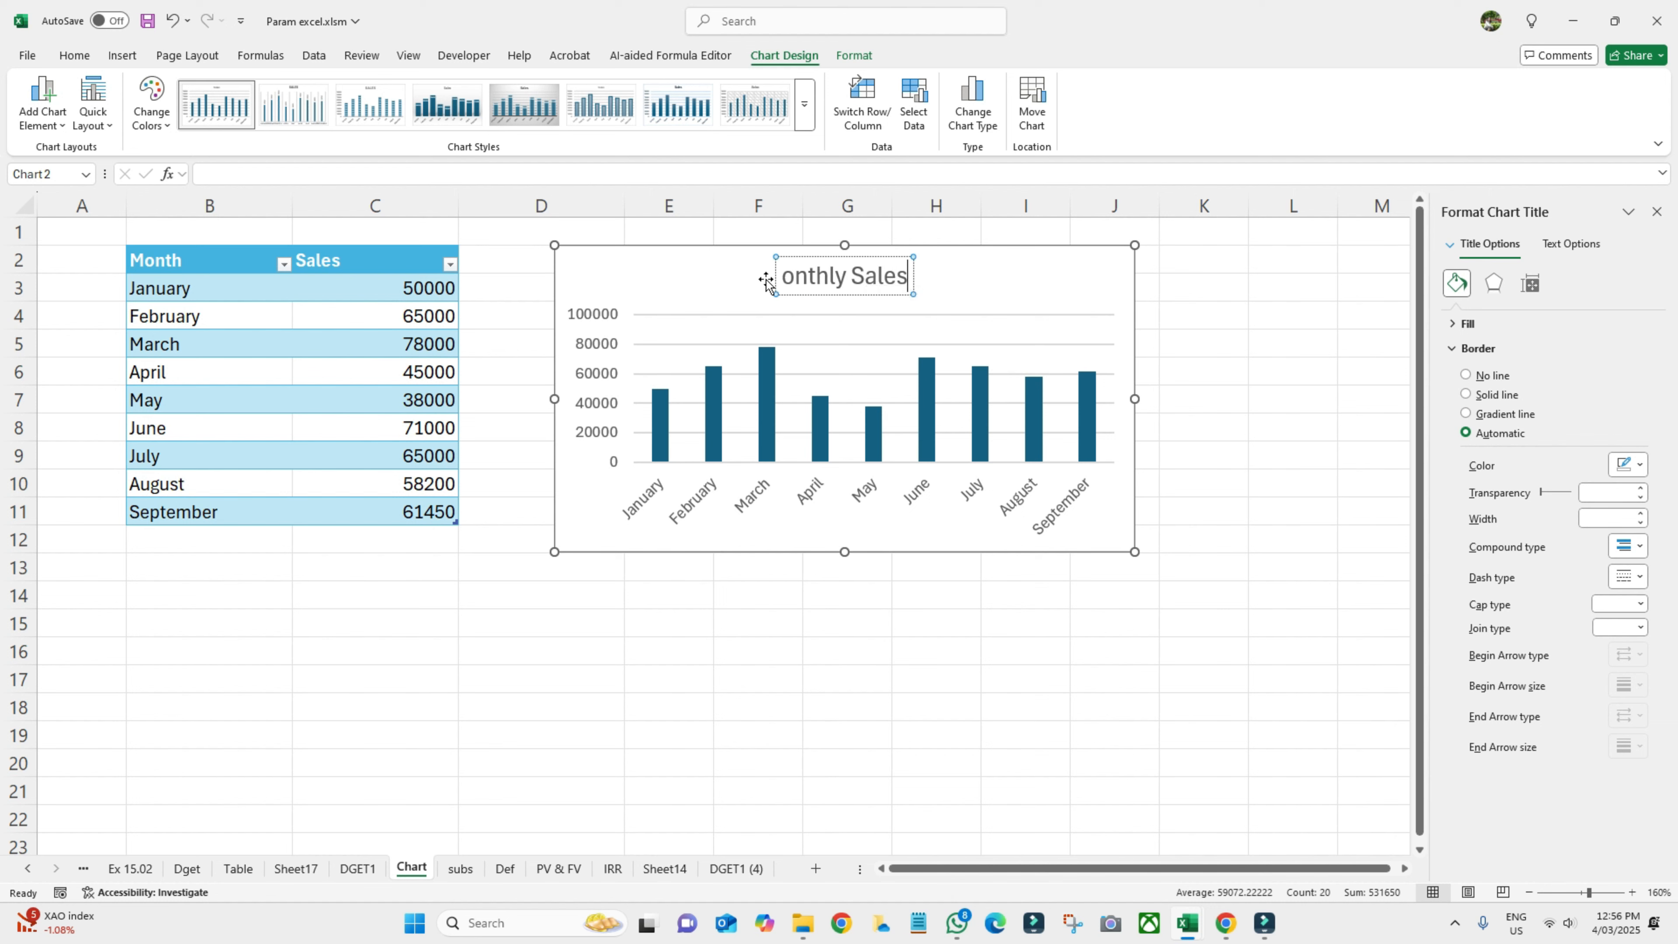
click(788, 276)
click(787, 276)
text(M)
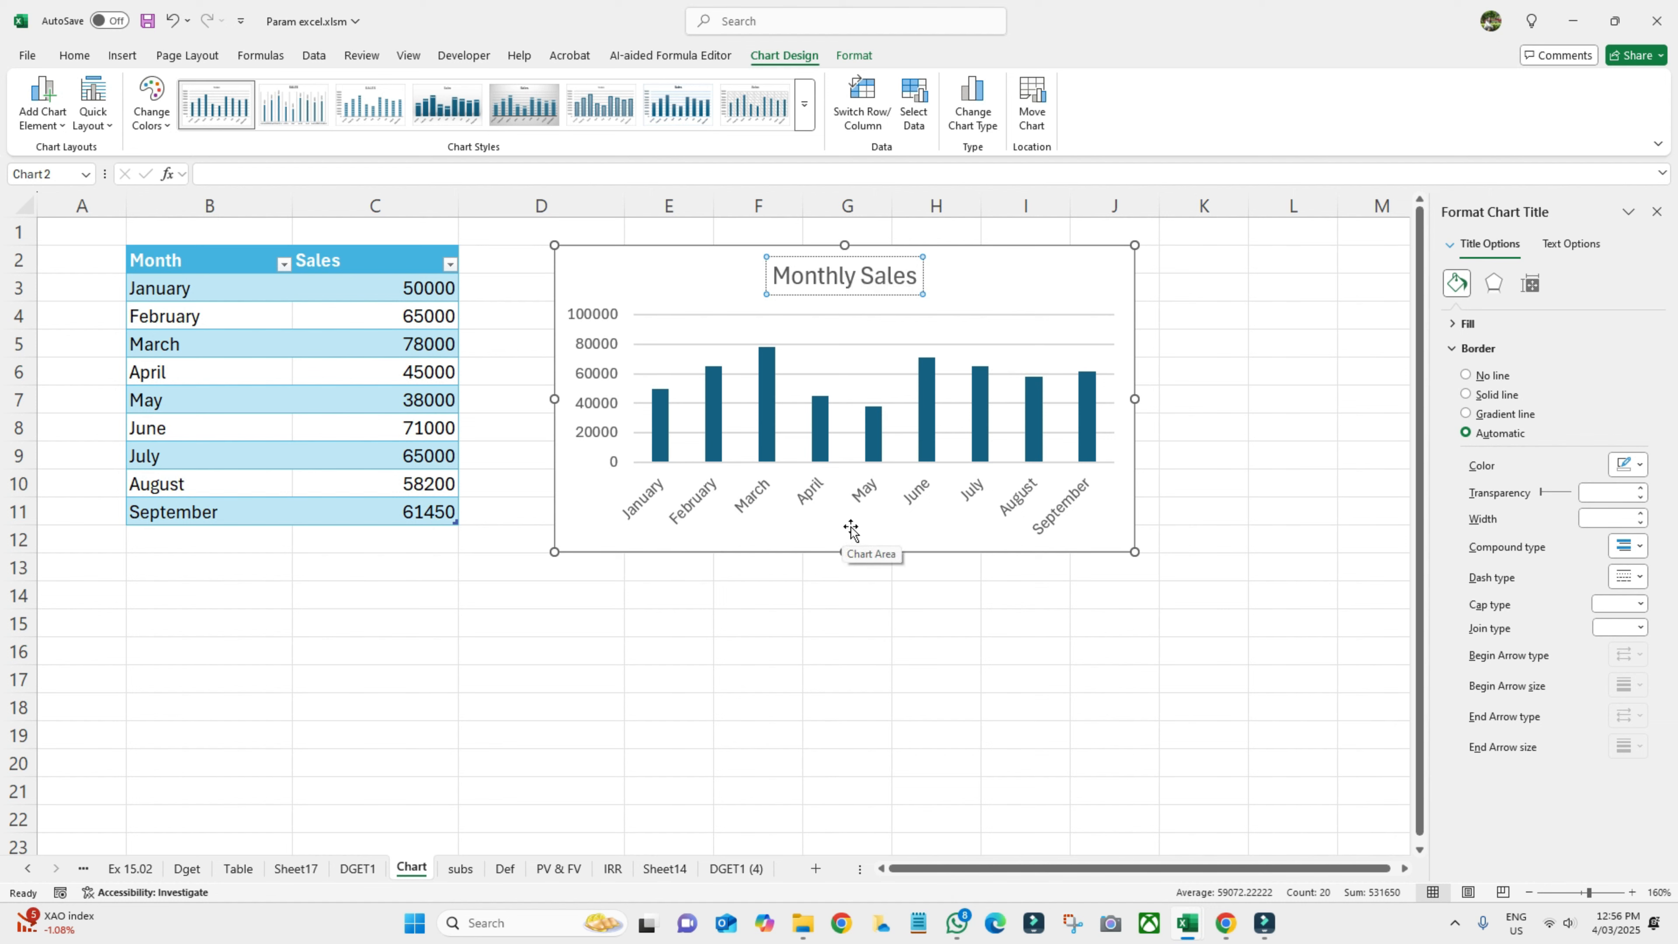
- Add axis titles to both axes of the Monthly Sales chart
click(936, 440)
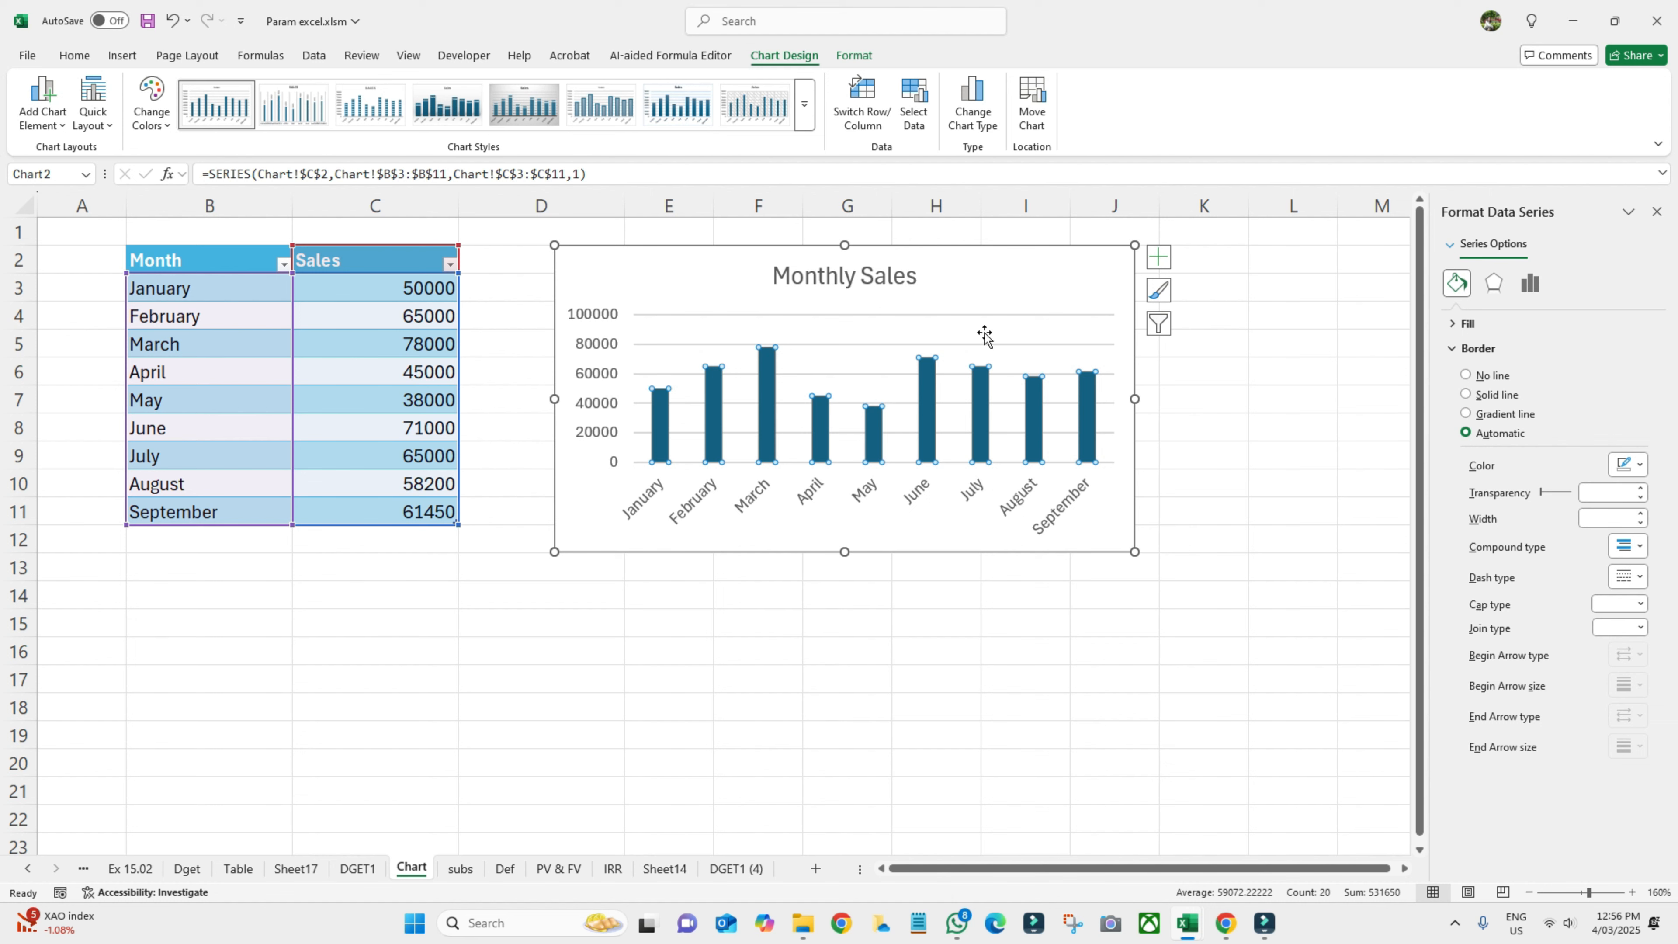
click(1024, 343)
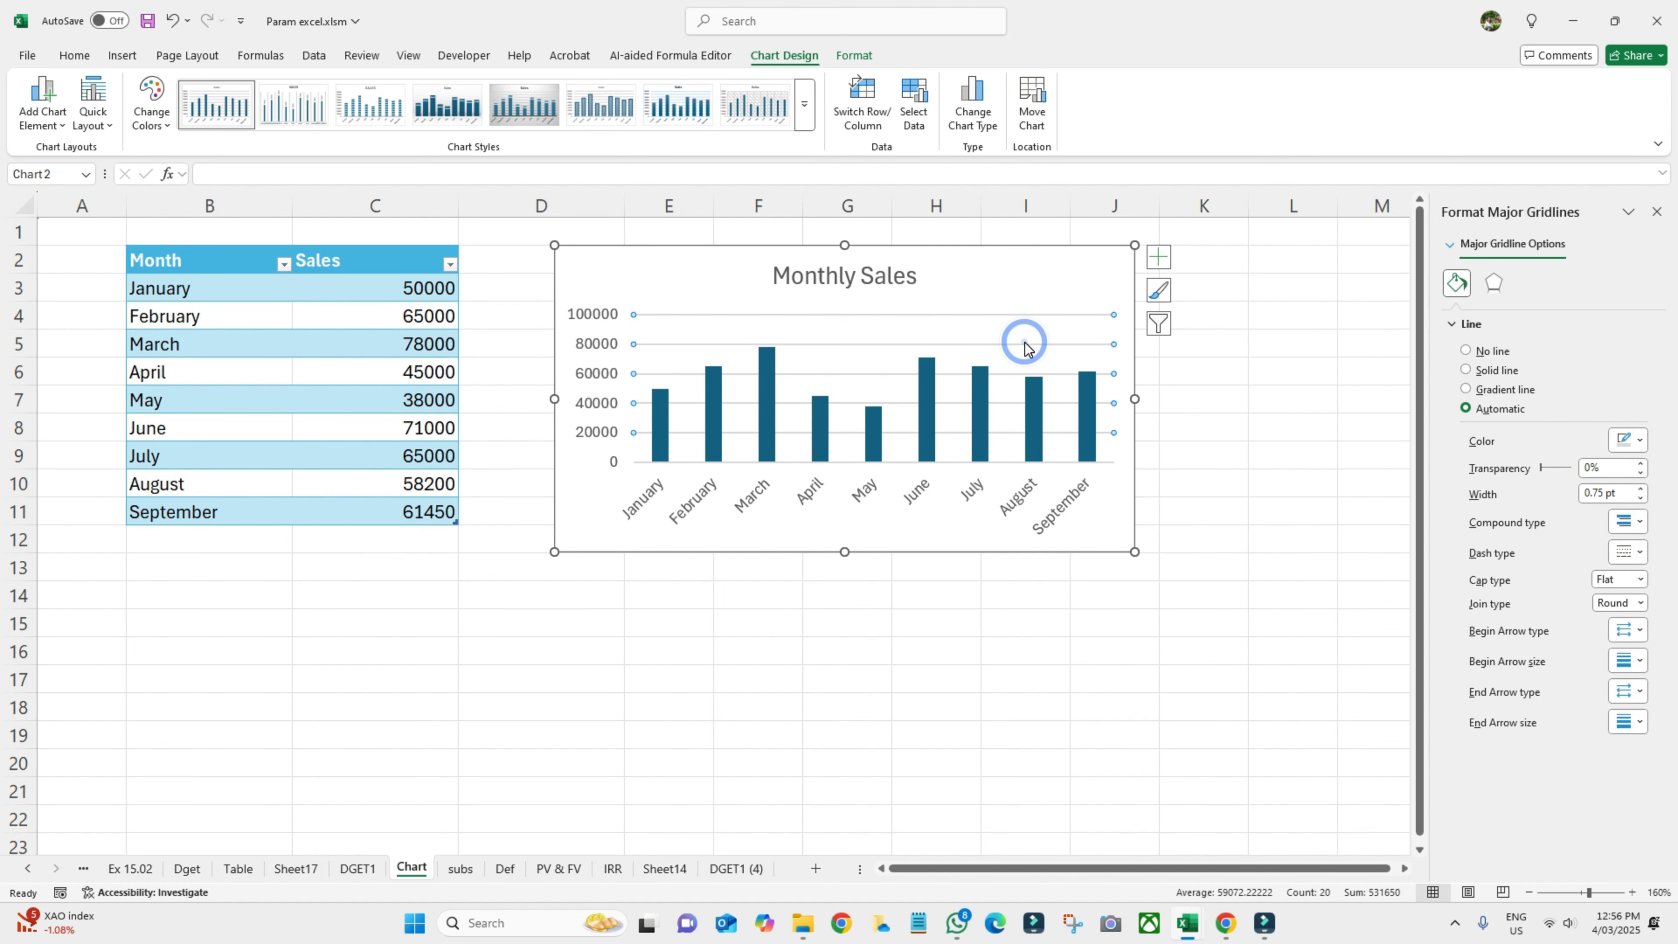
click(1159, 258)
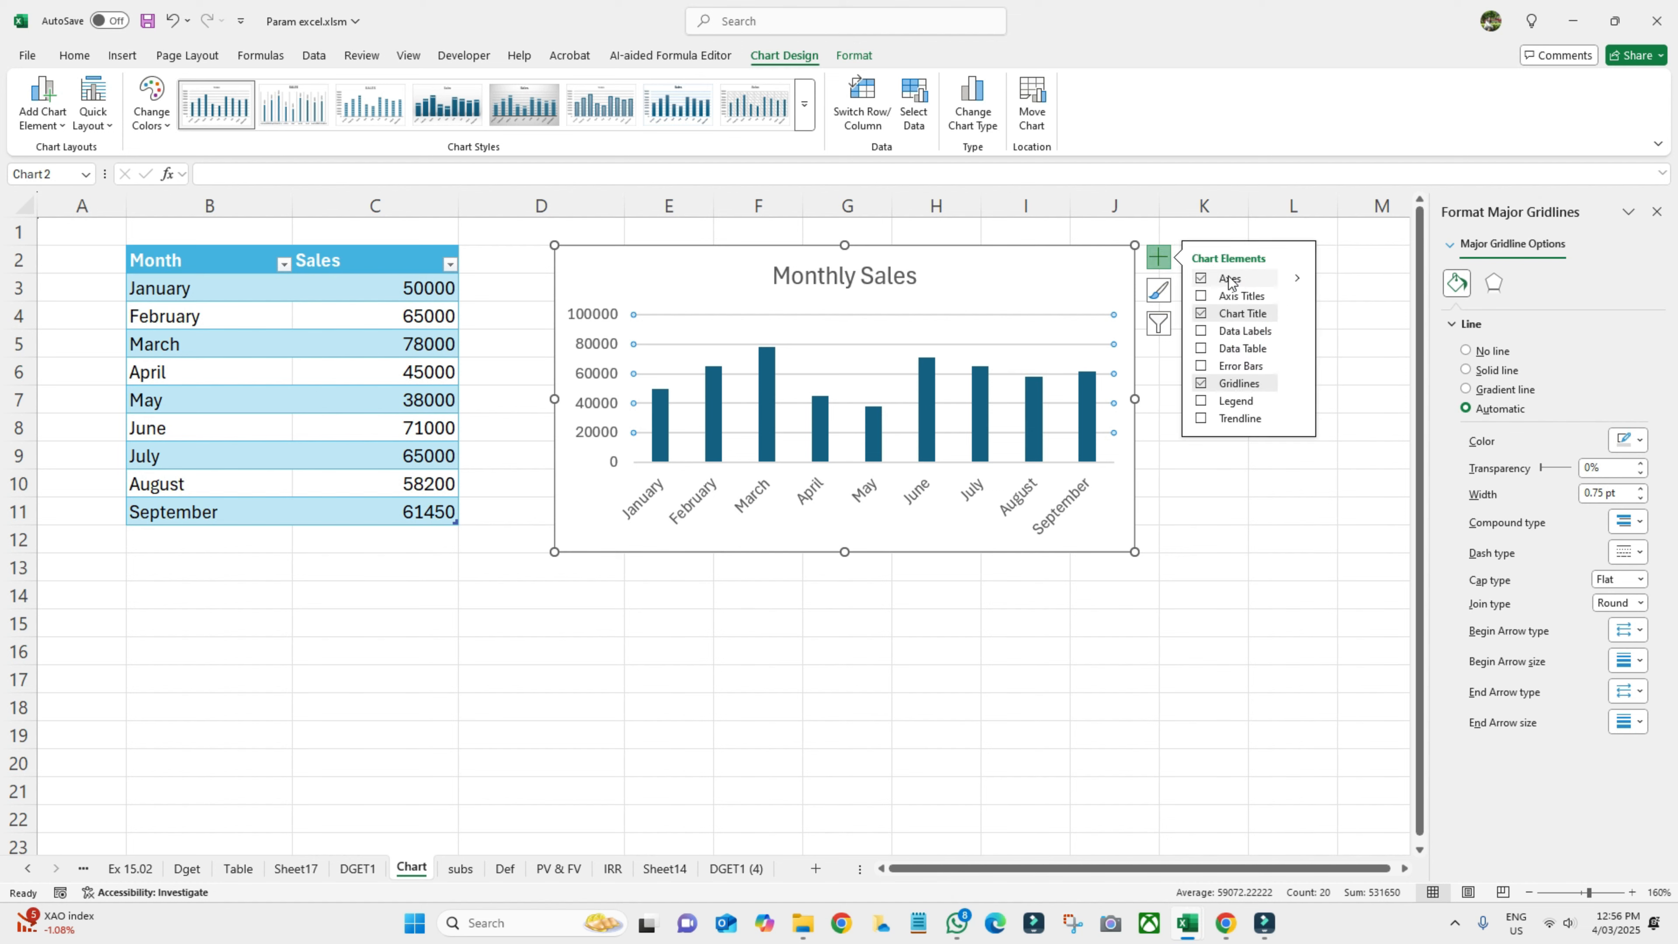
click(1224, 297)
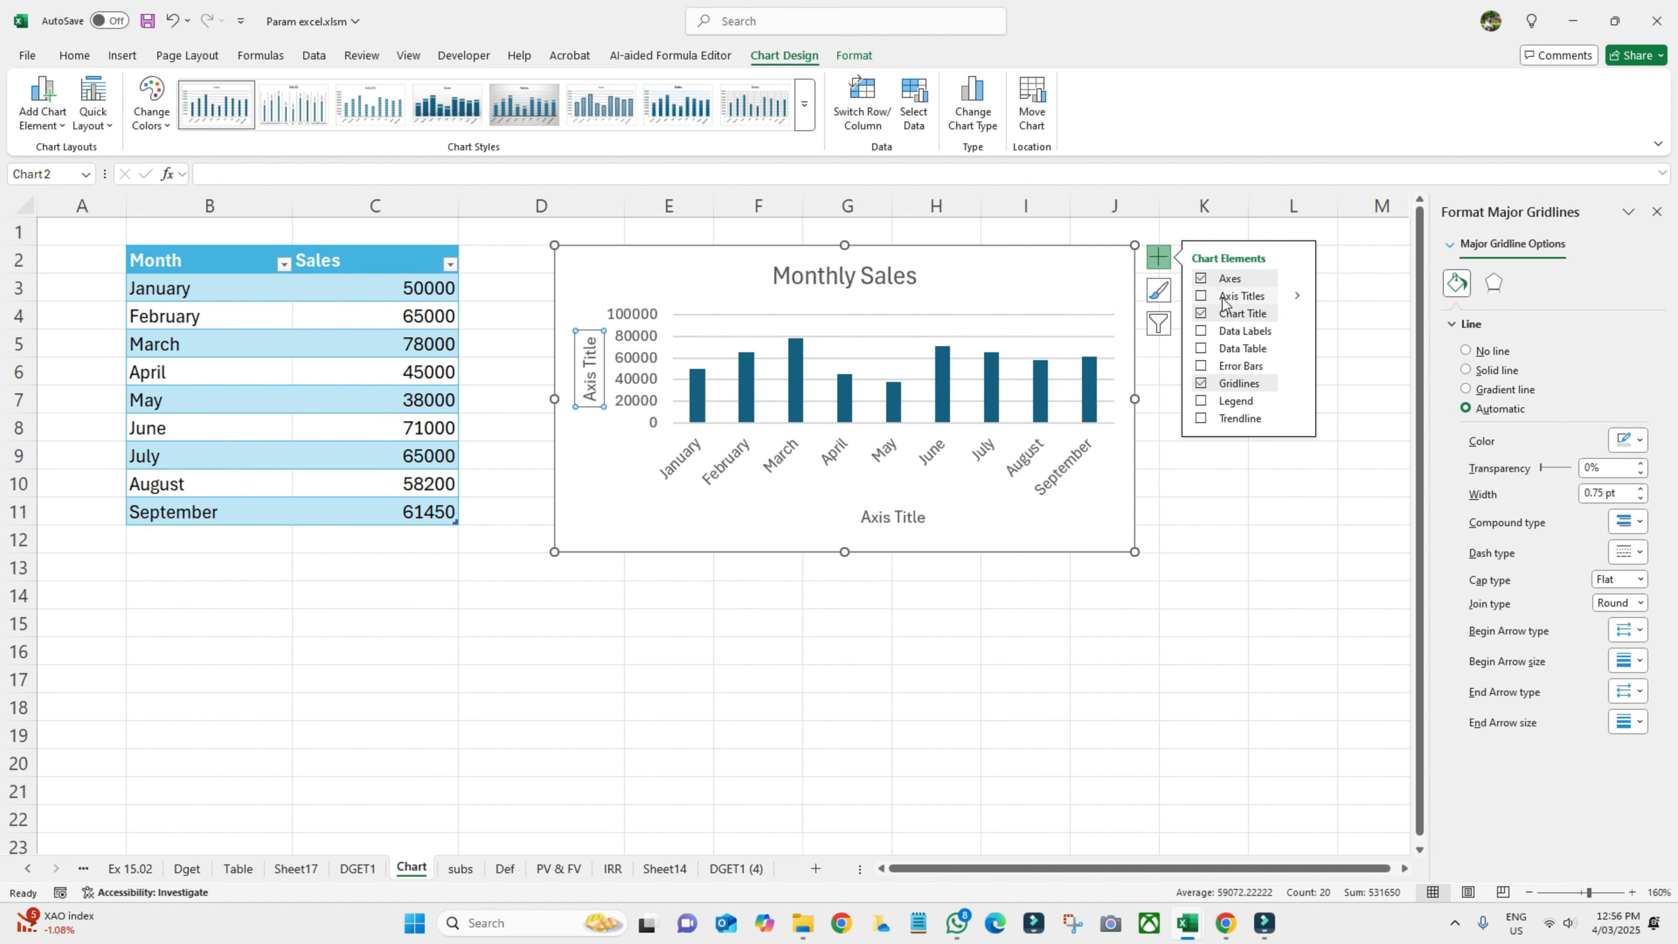
click(1200, 297)
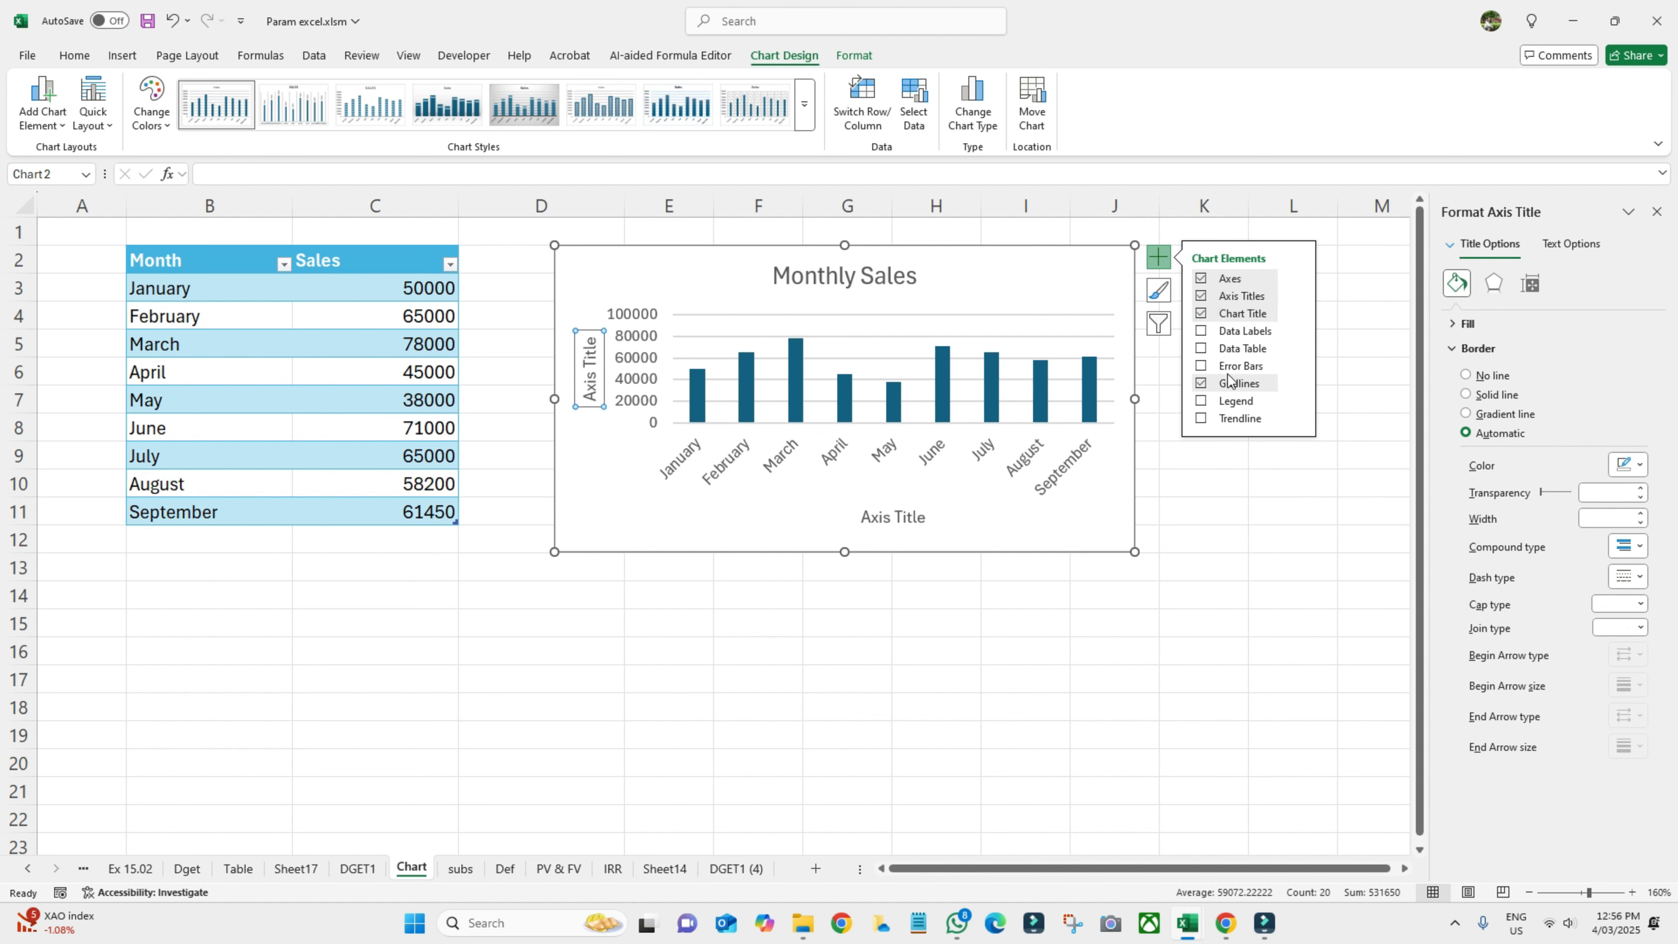
- Move the horizontal axis title slightly closer to the month labels and rename it "Months"
click(891, 517)
drag(891, 517, 865, 498)
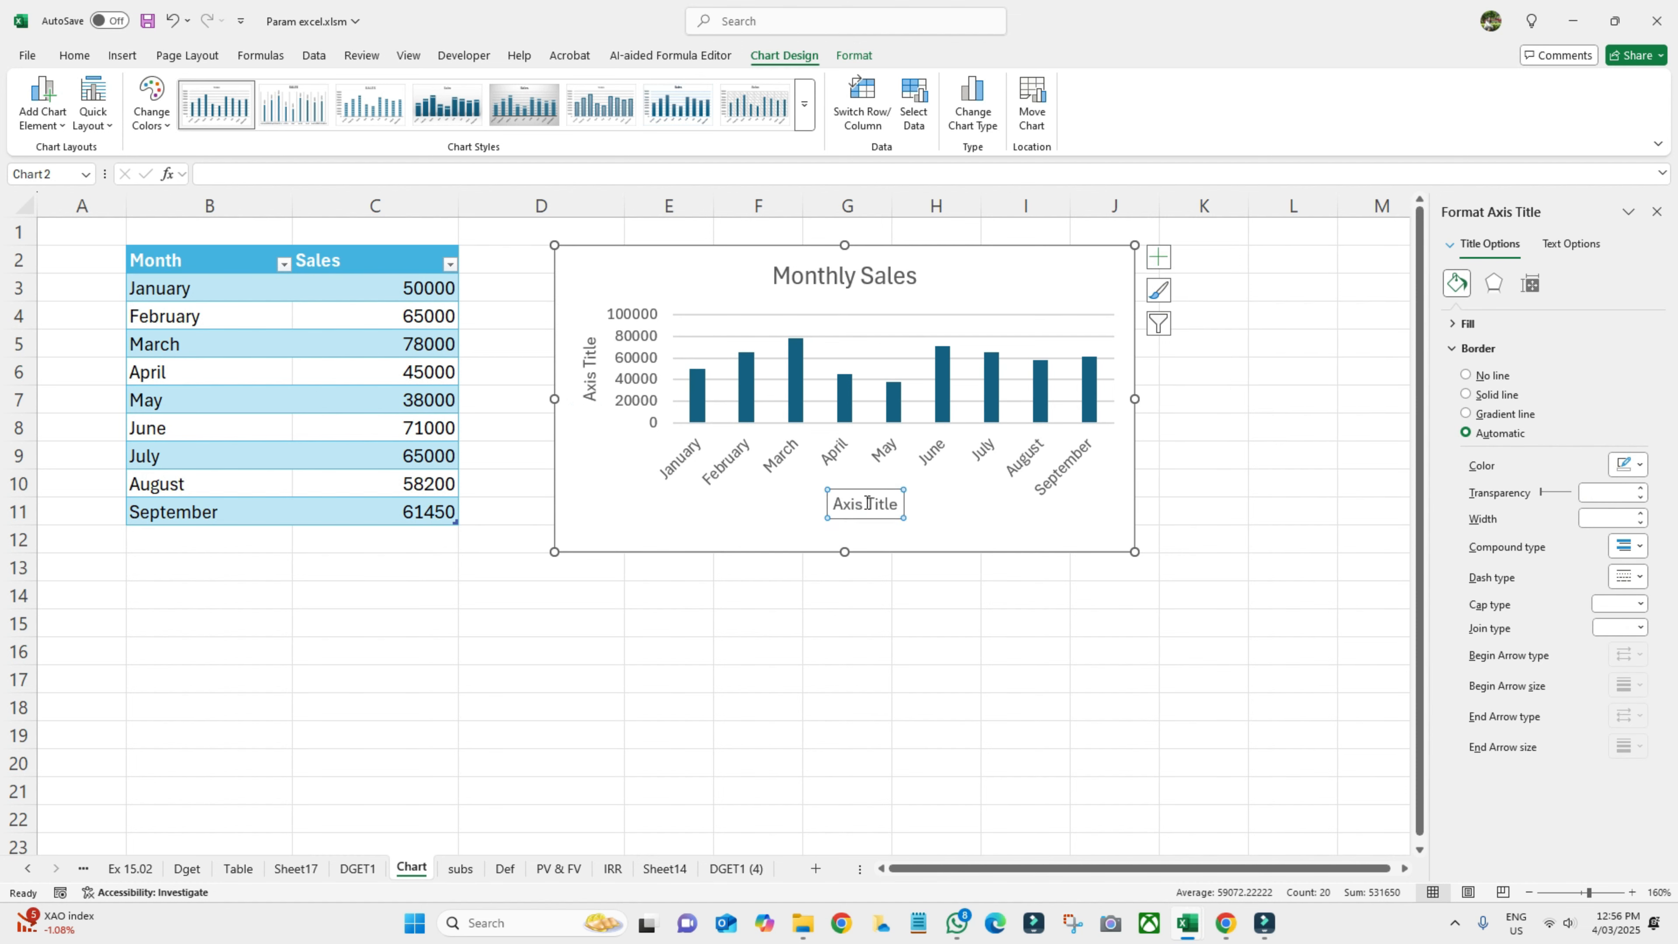
double_click(867, 505)
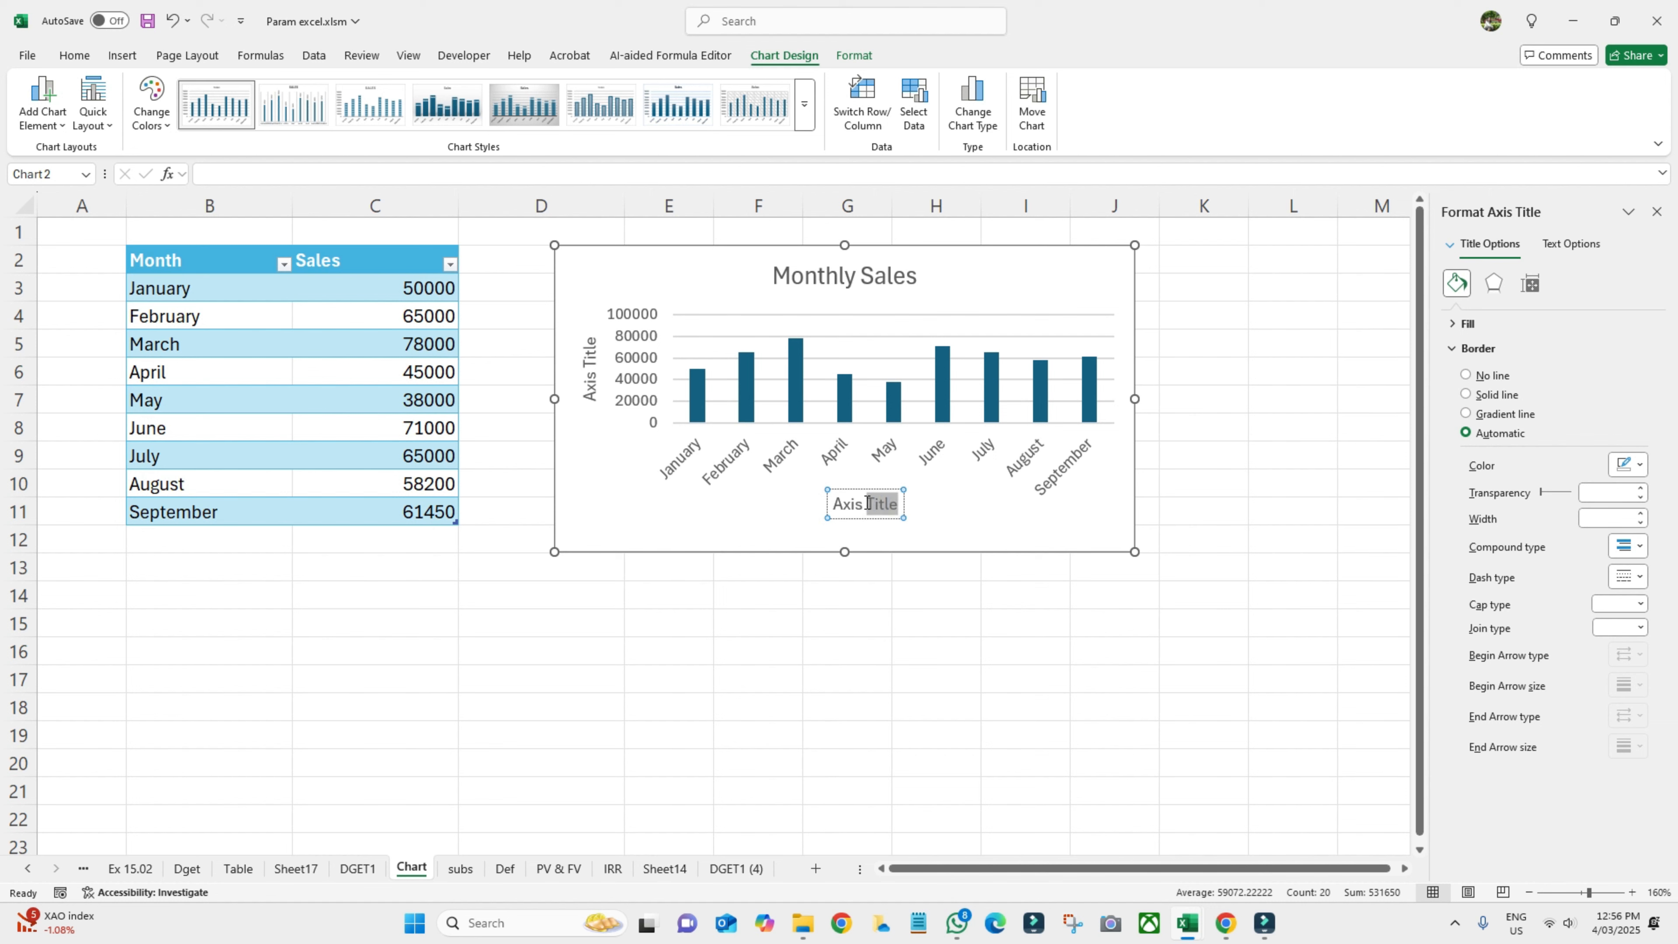
key(BackSpace)
key(BackSpace)
key(BackSpace)
key(BackSpace)
key(BackSpace)
key(BackSpace)
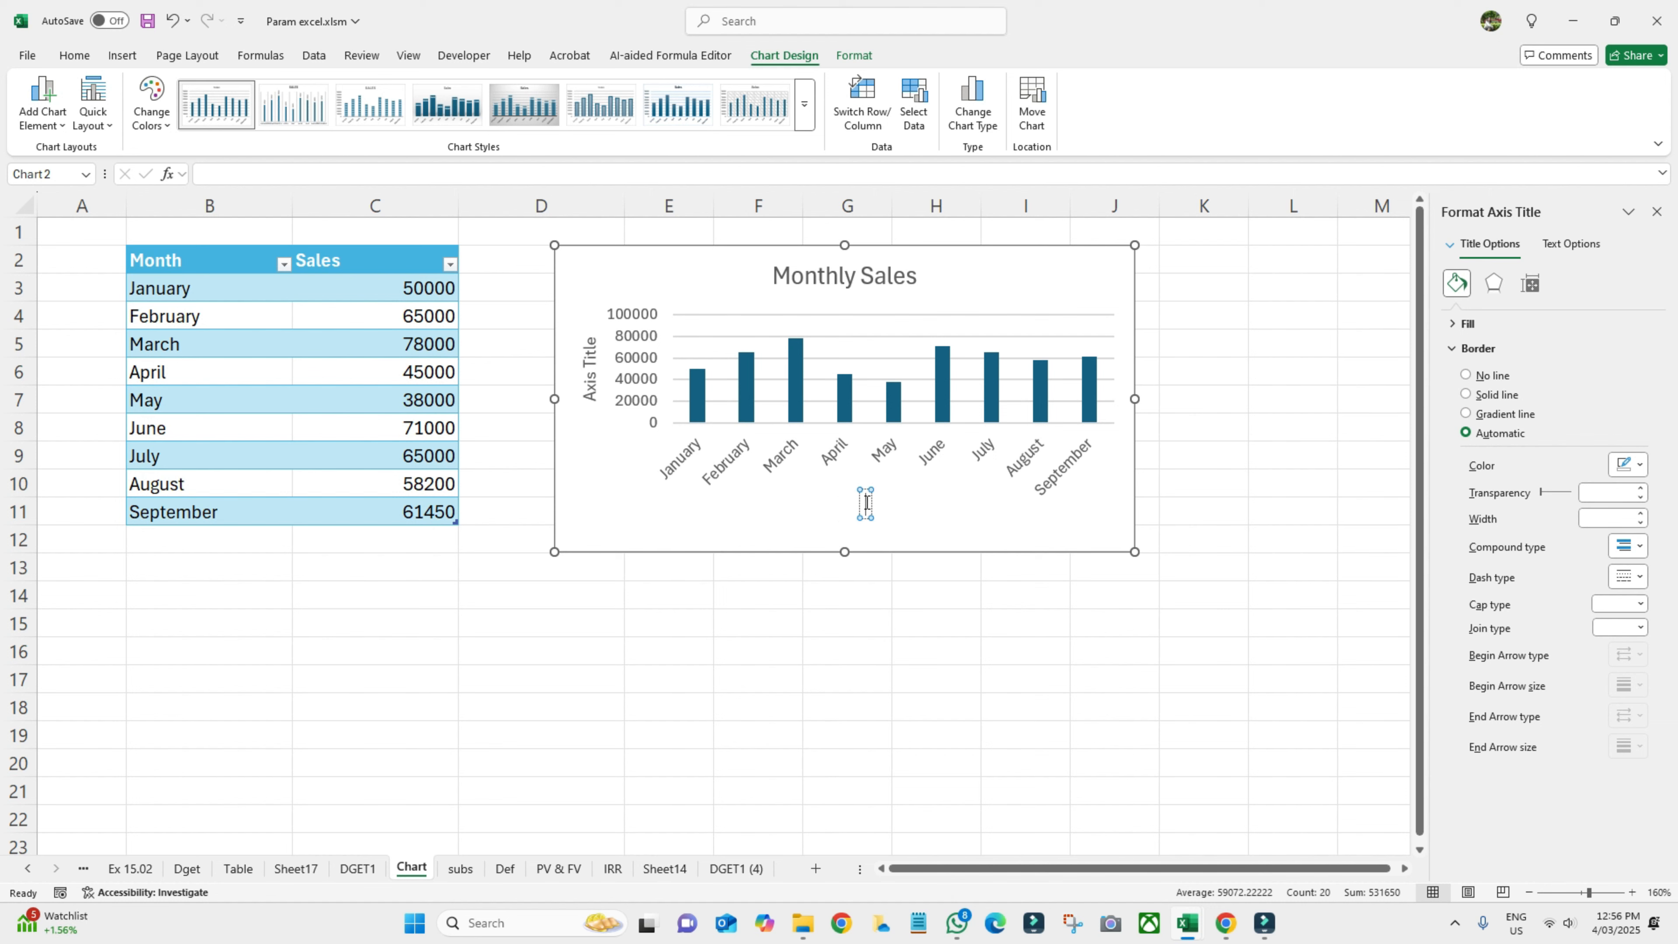
text(Months)
- Rename the vertical axis title "Amounts in Rs."
click(590, 376)
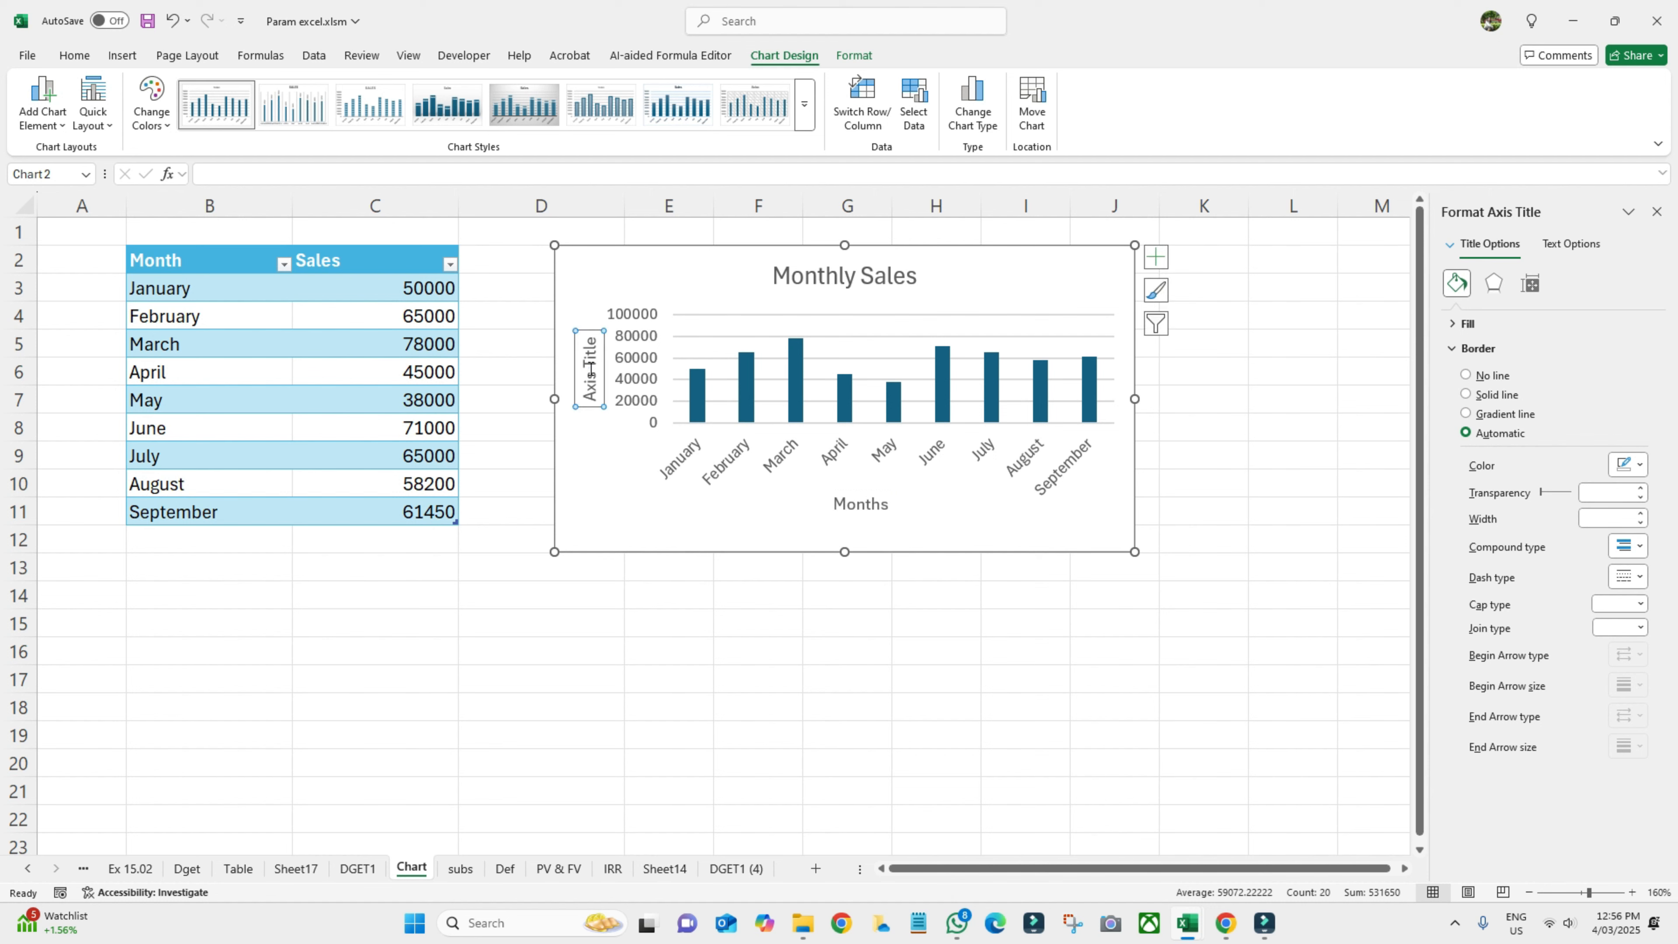
double_click(589, 375)
key(BackSpace)
key(BackSpace)
key(BackSpace)
key(BackSpace)
key(BackSpace)
key(BackSpace)
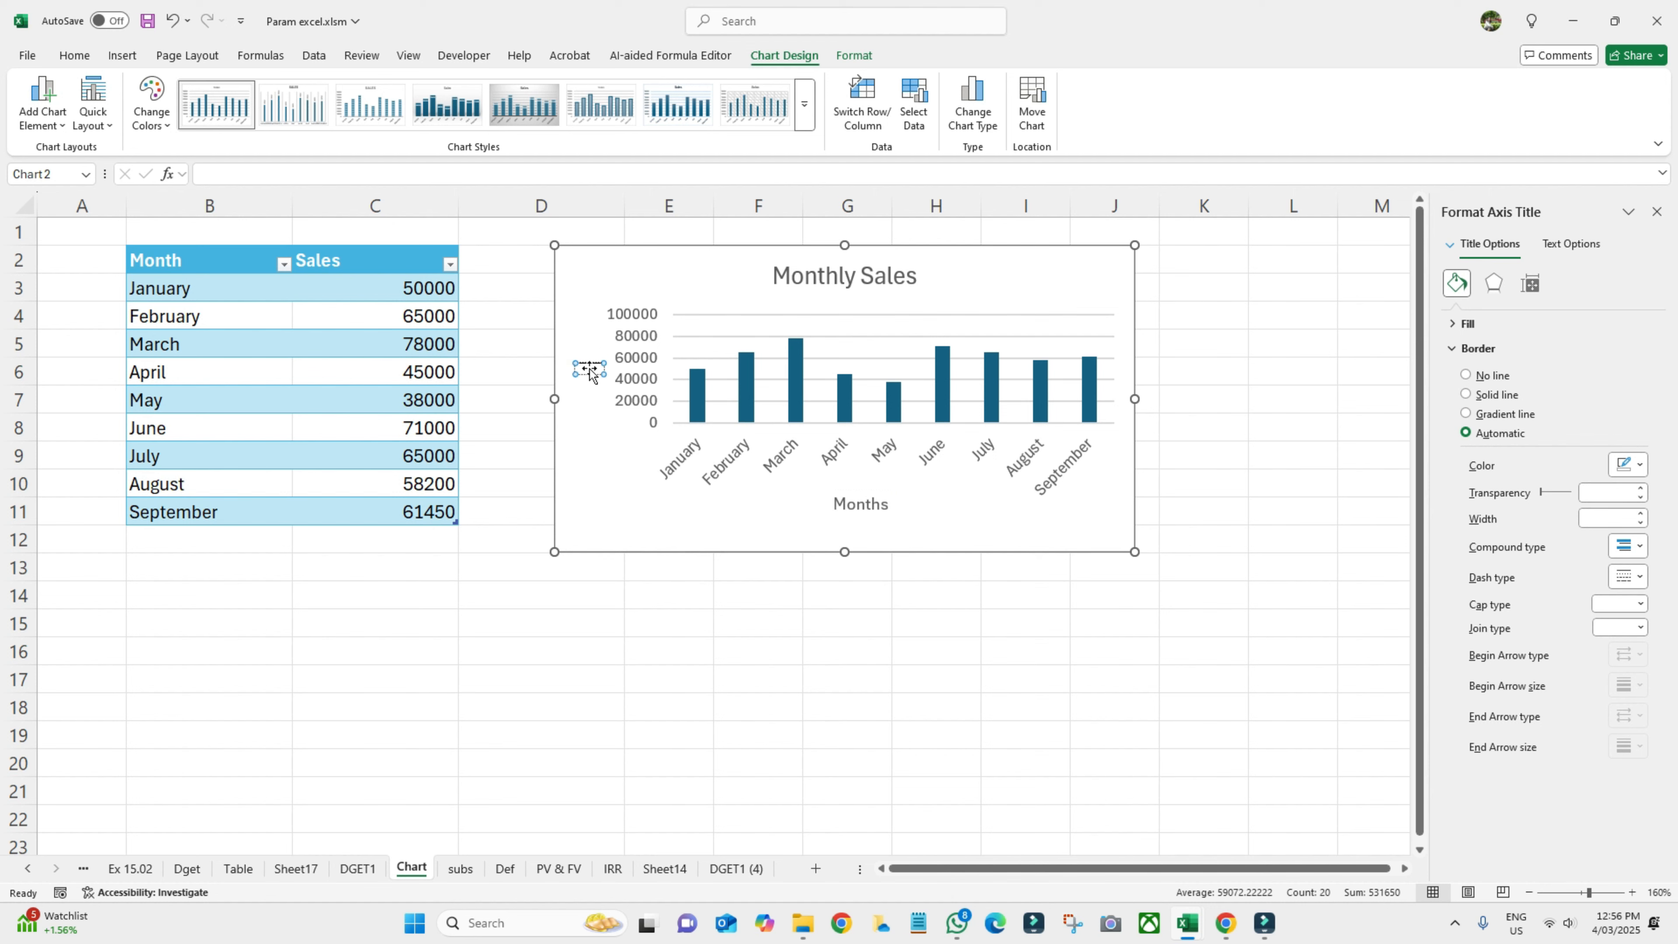
text(Amounts in Rs)
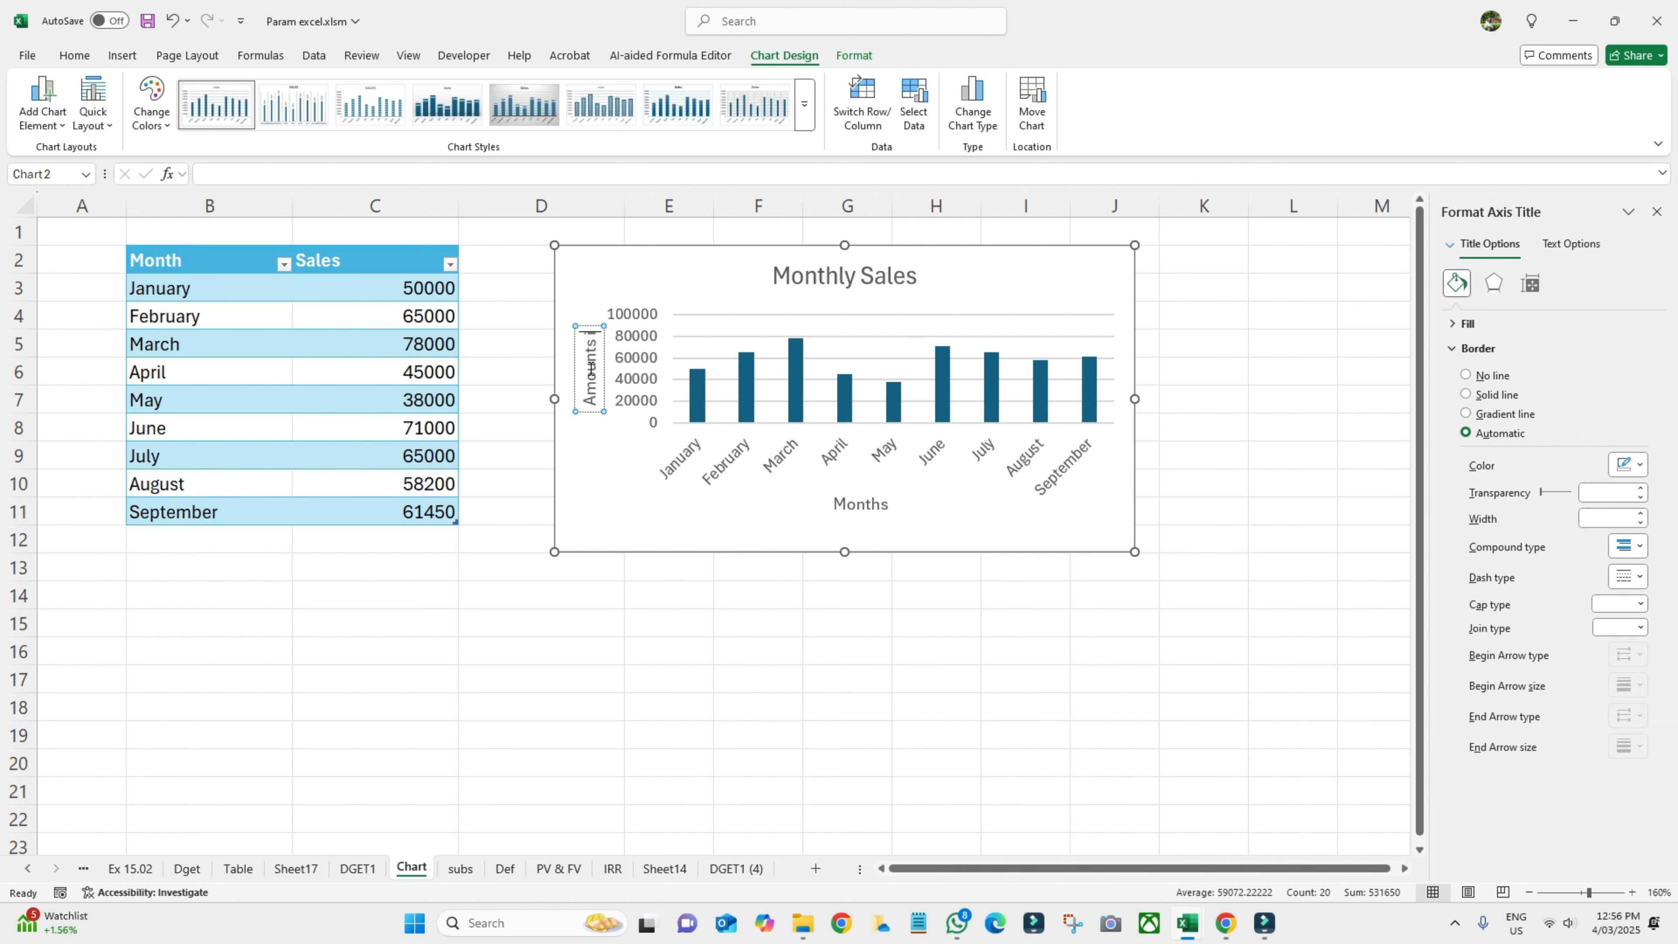
text(.)
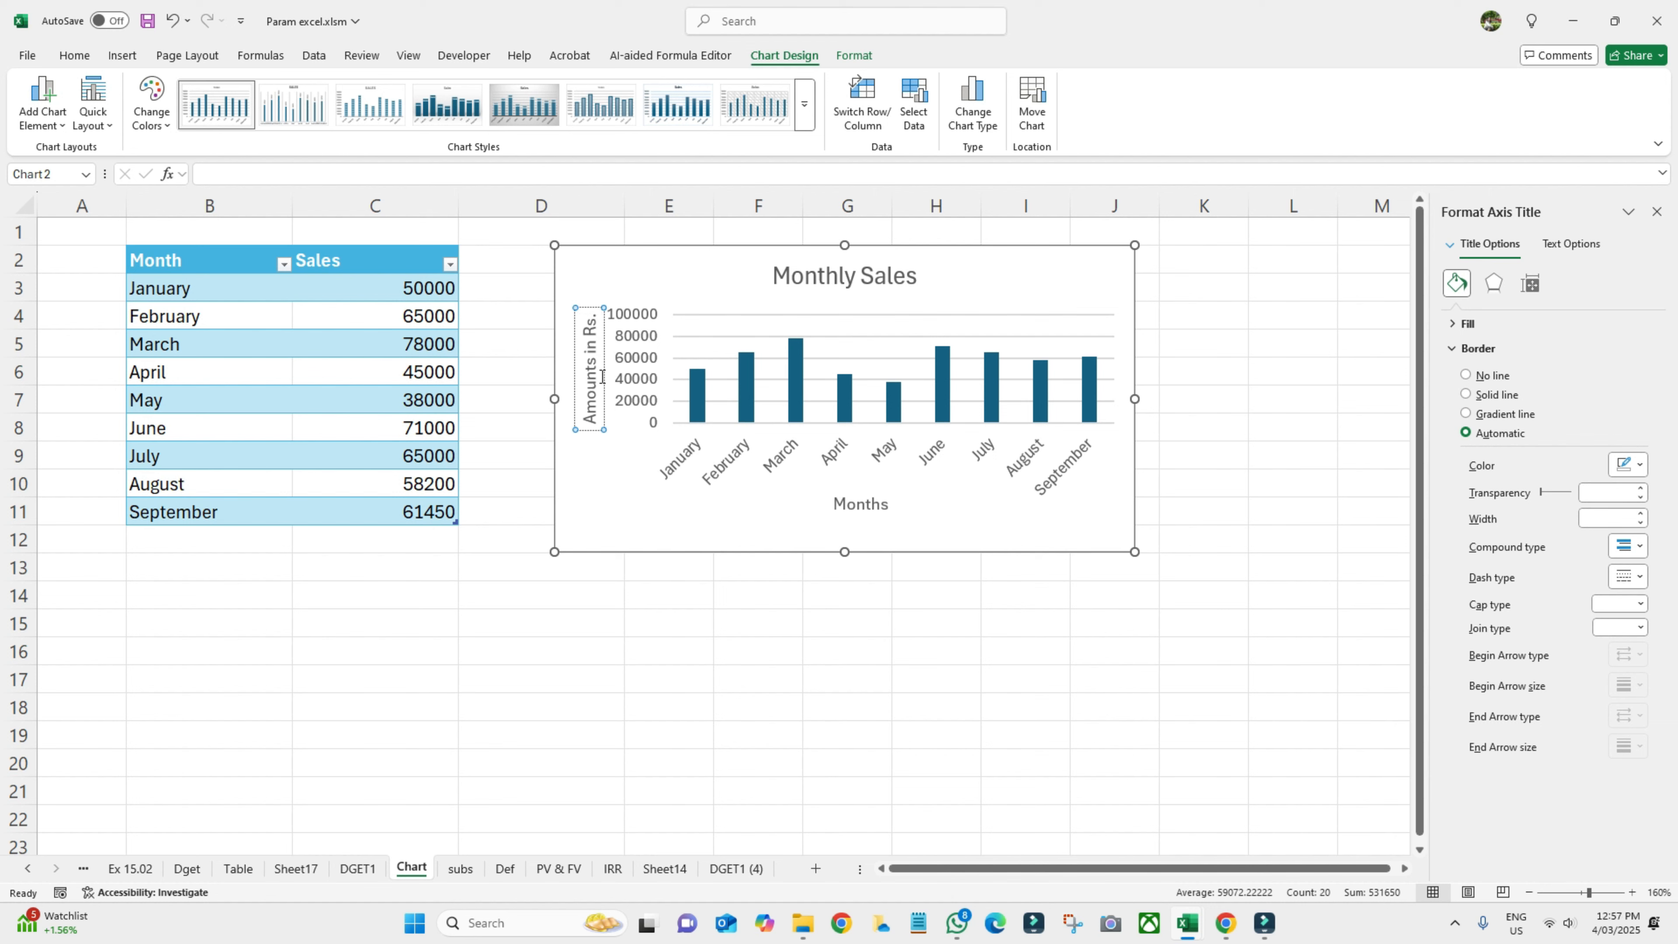
- Nudge the "Months" axis title slightly further up toward the month labels
click(951, 511)
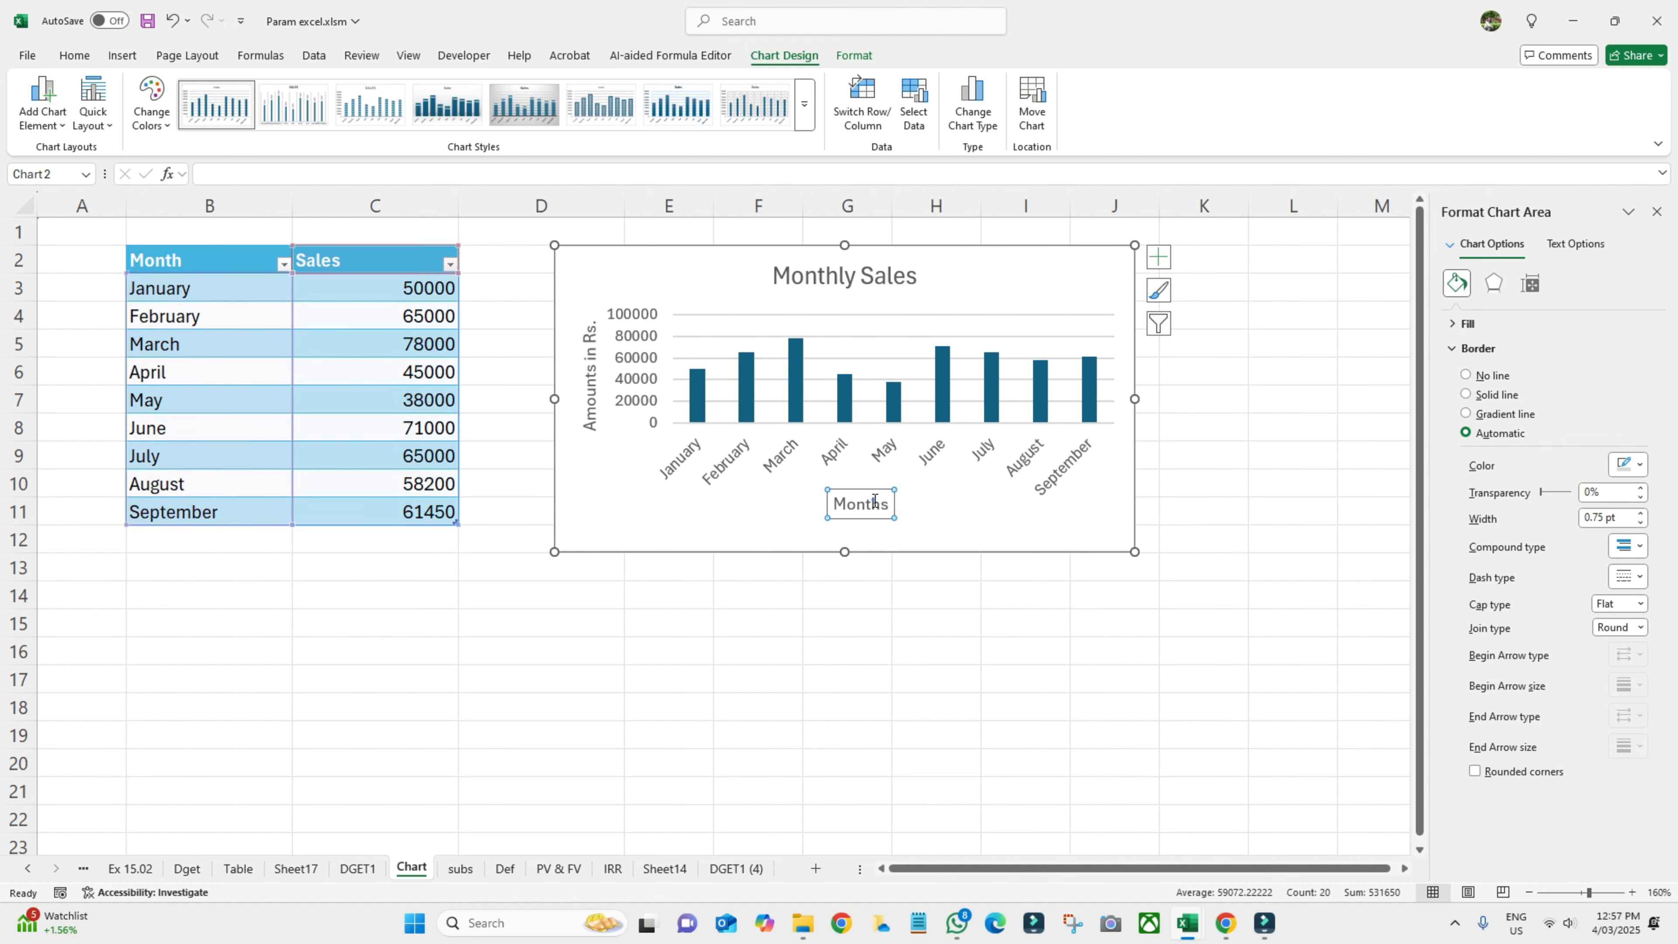
click(837, 504)
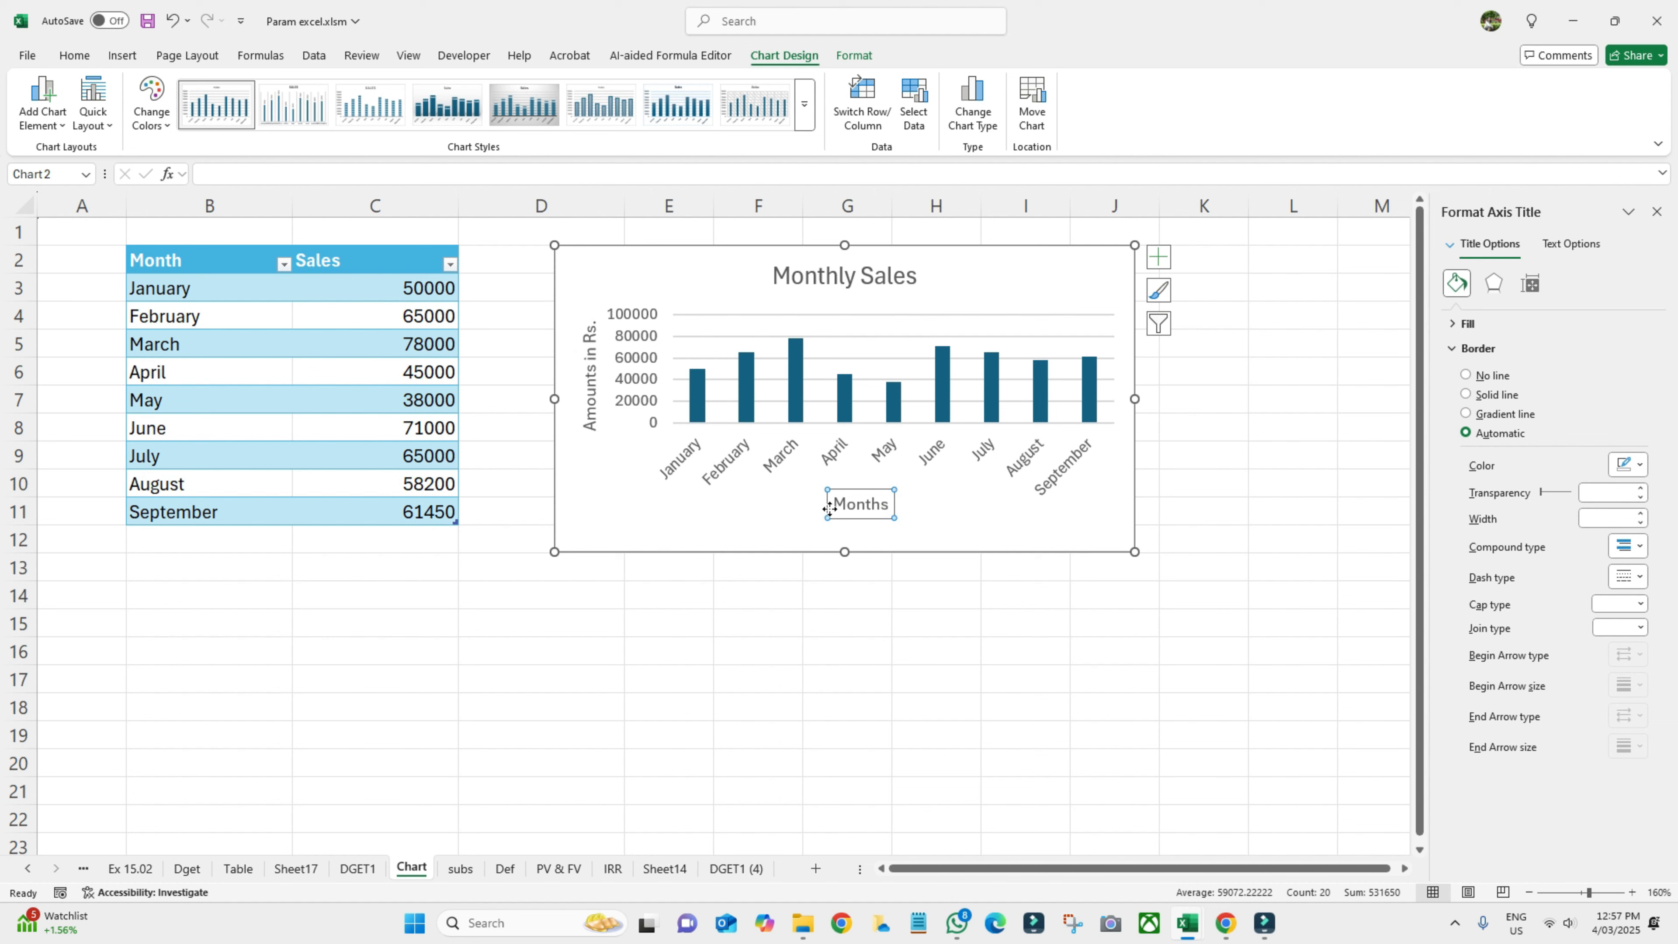
drag(830, 510, 829, 499)
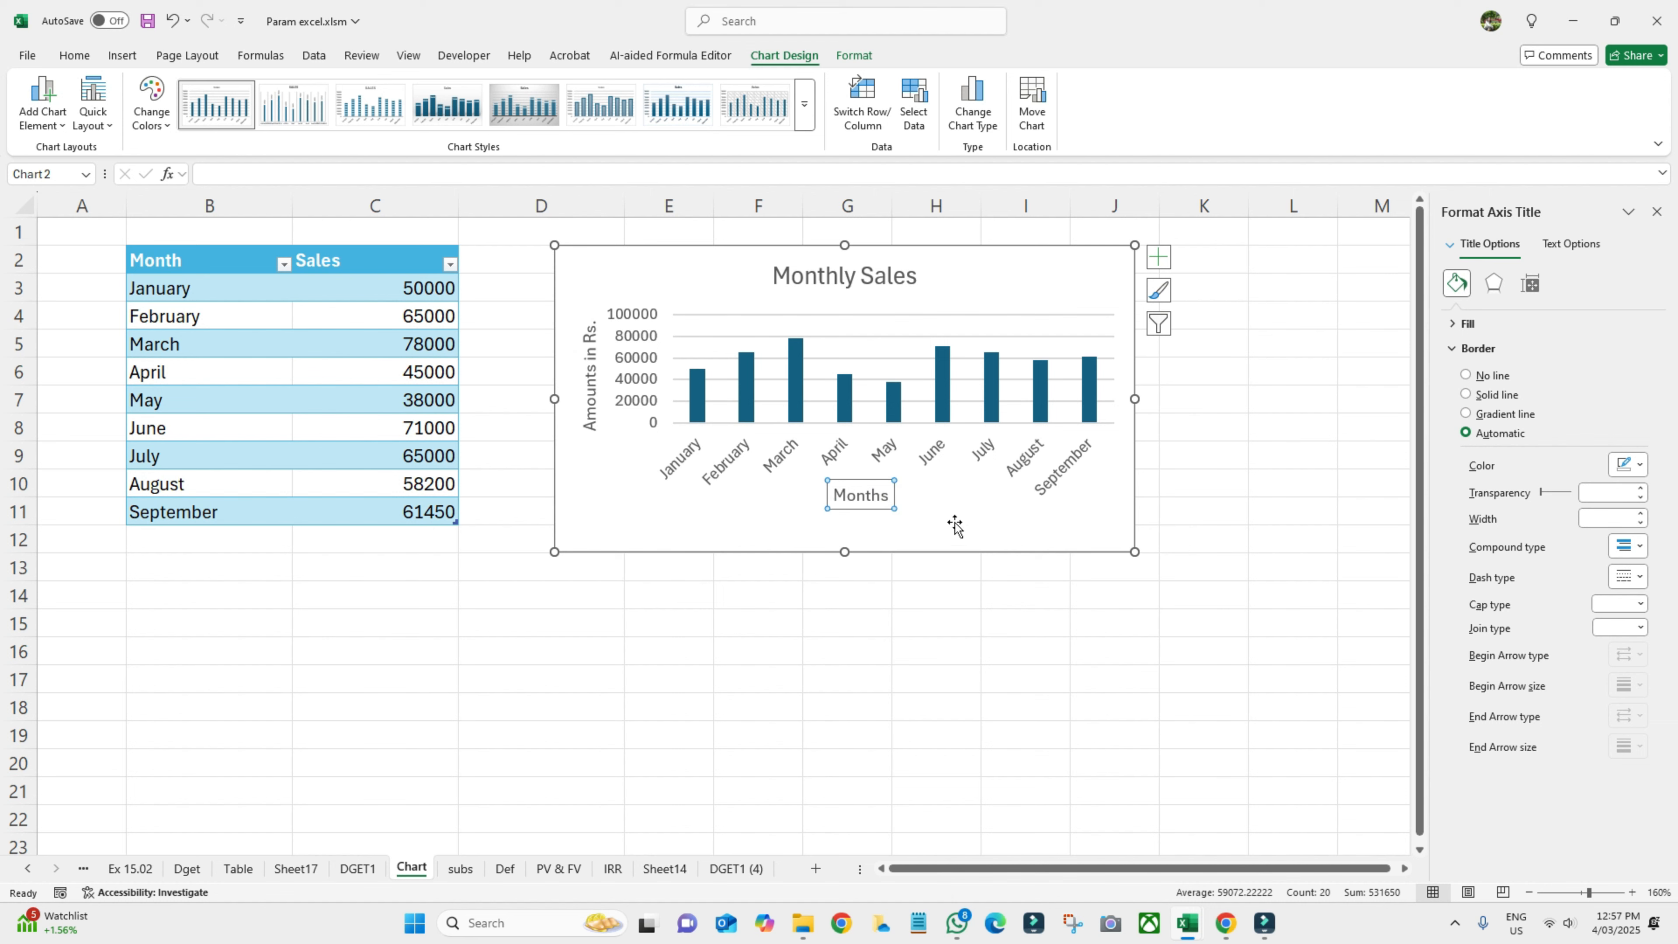
- Try out data labels on the Monthly Sales columns and remove them again
click(1158, 257)
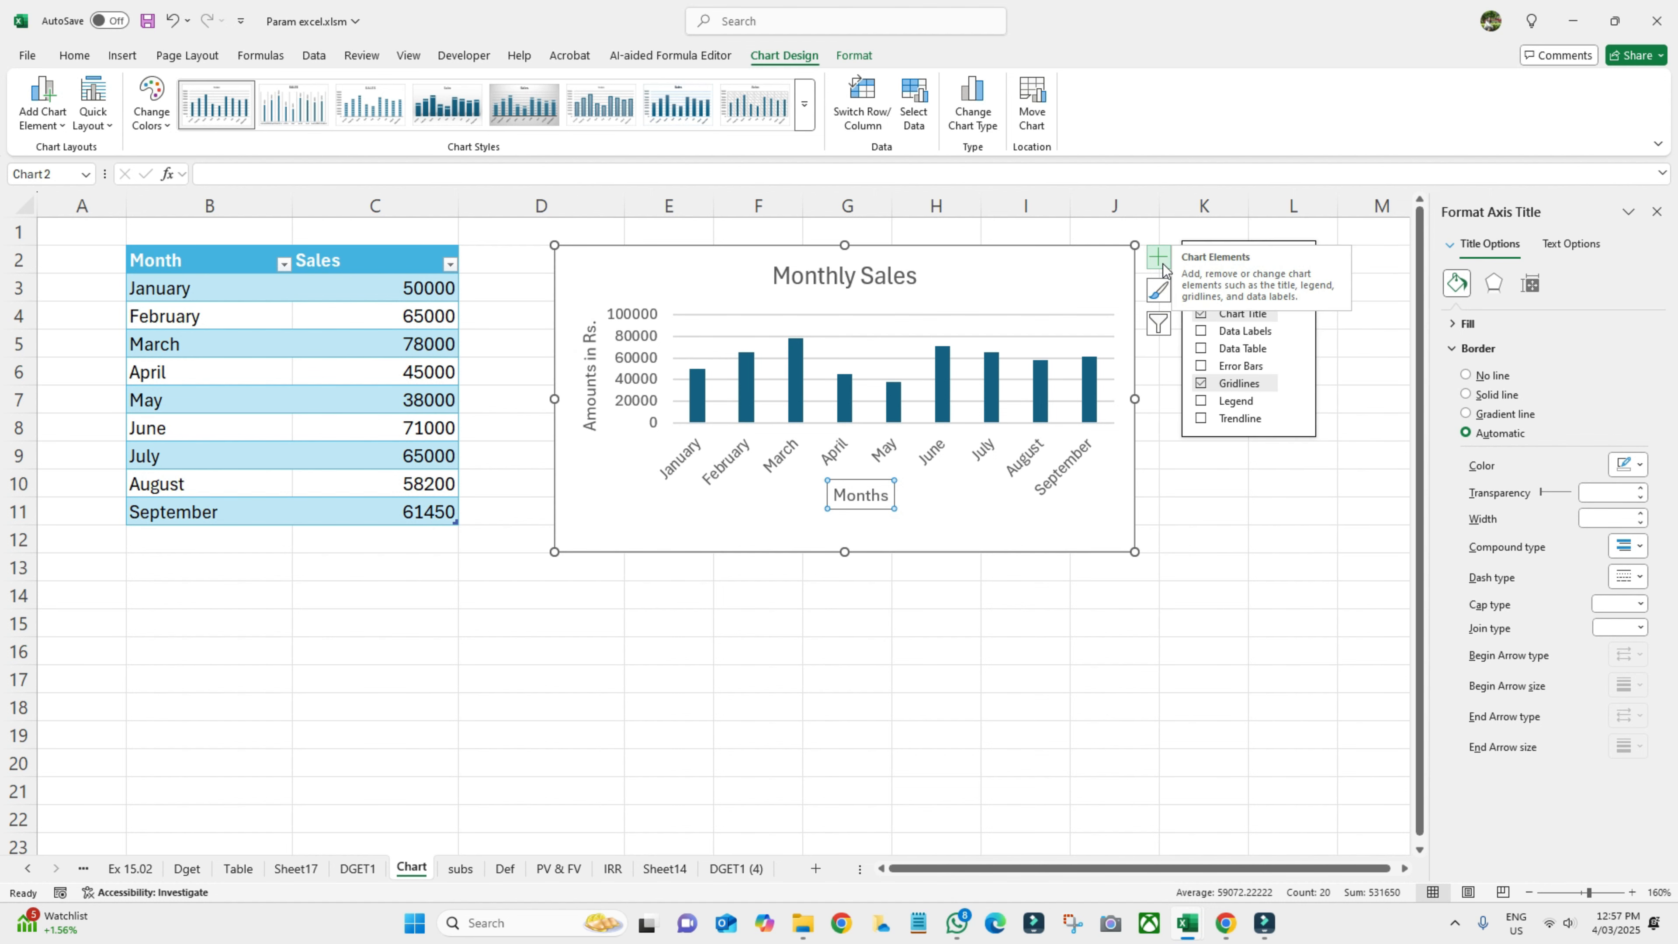
click(1202, 330)
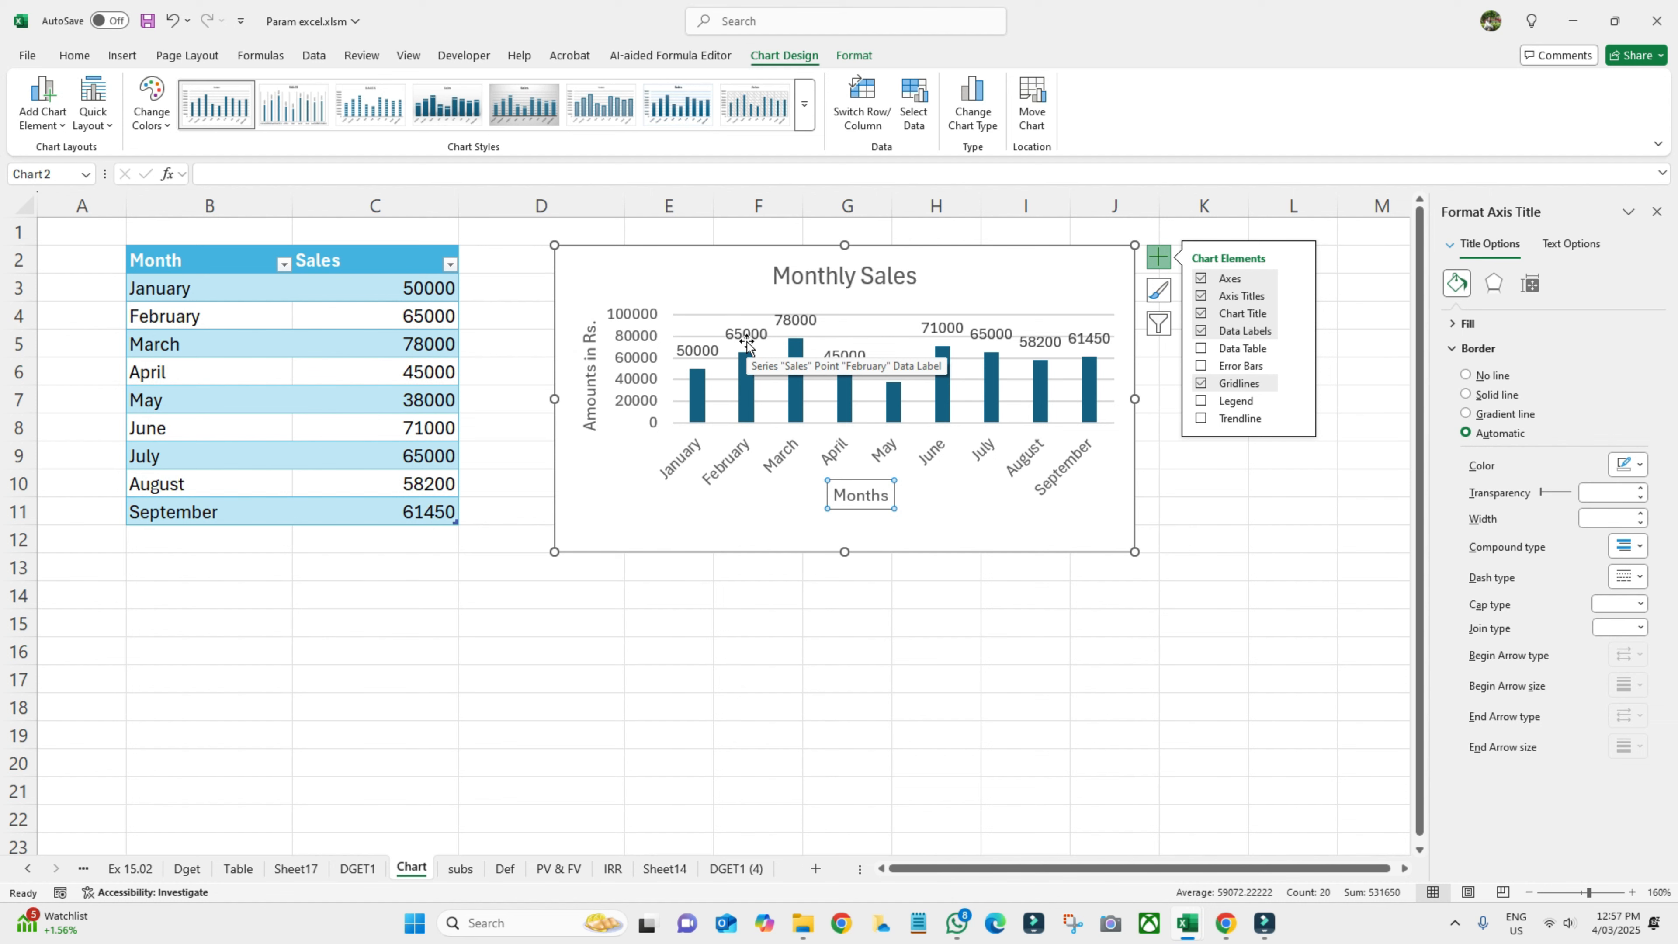
click(1201, 332)
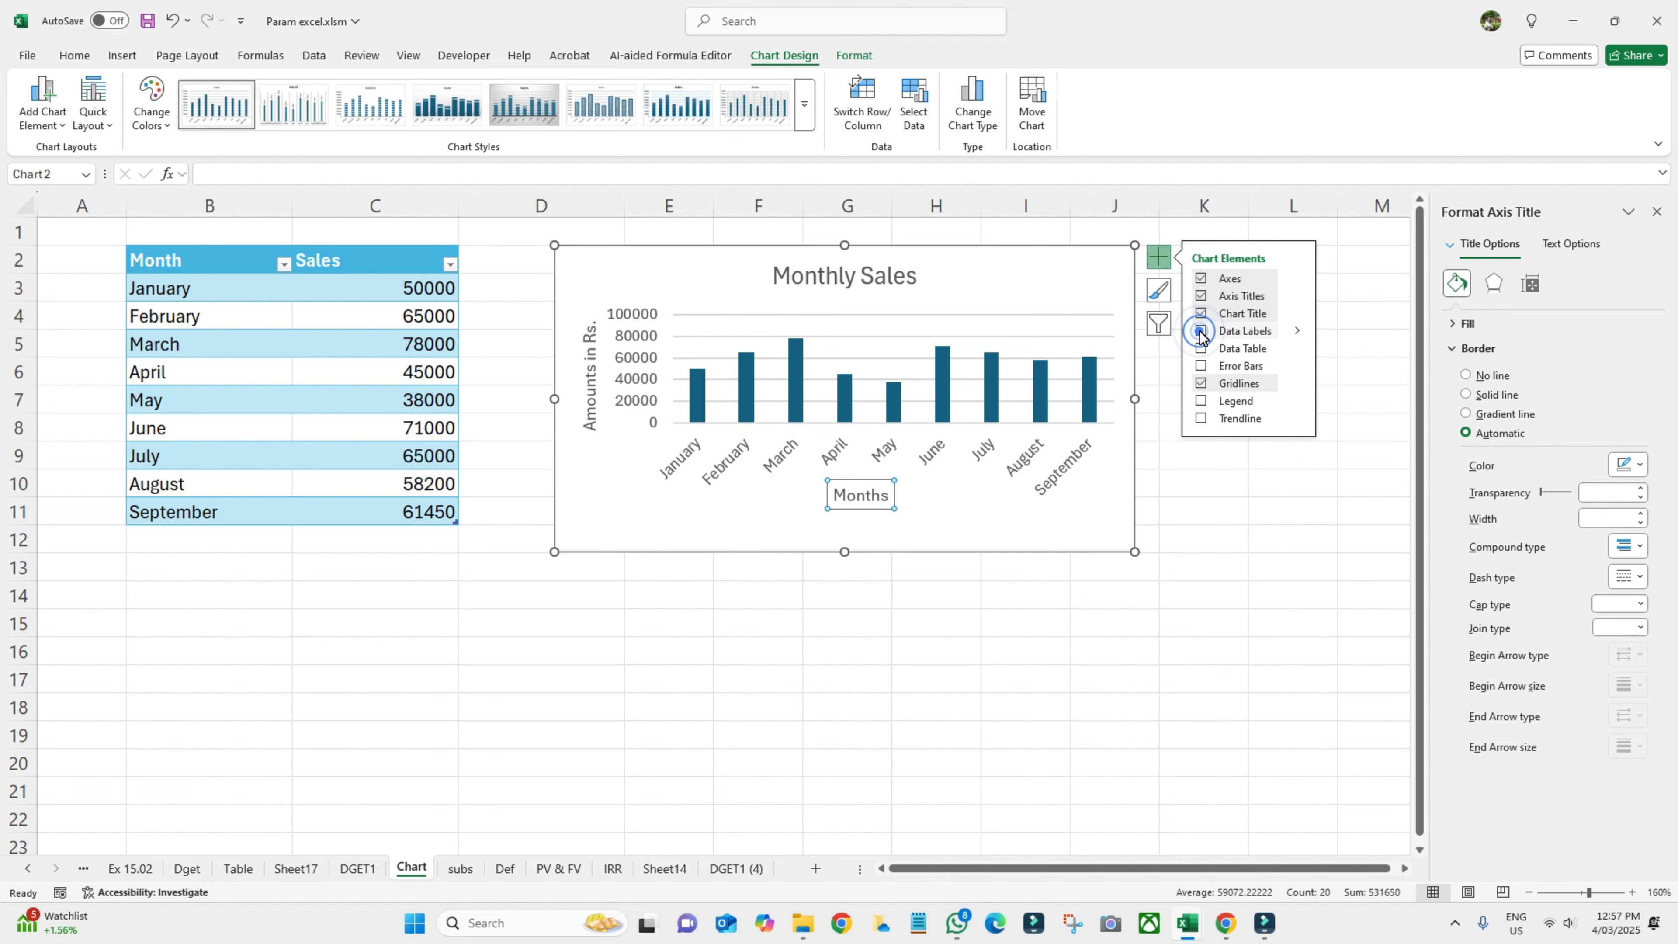
- Add a data table beneath the Monthly Sales columns and enlarge the chart in width and height to give the table more room
click(1200, 348)
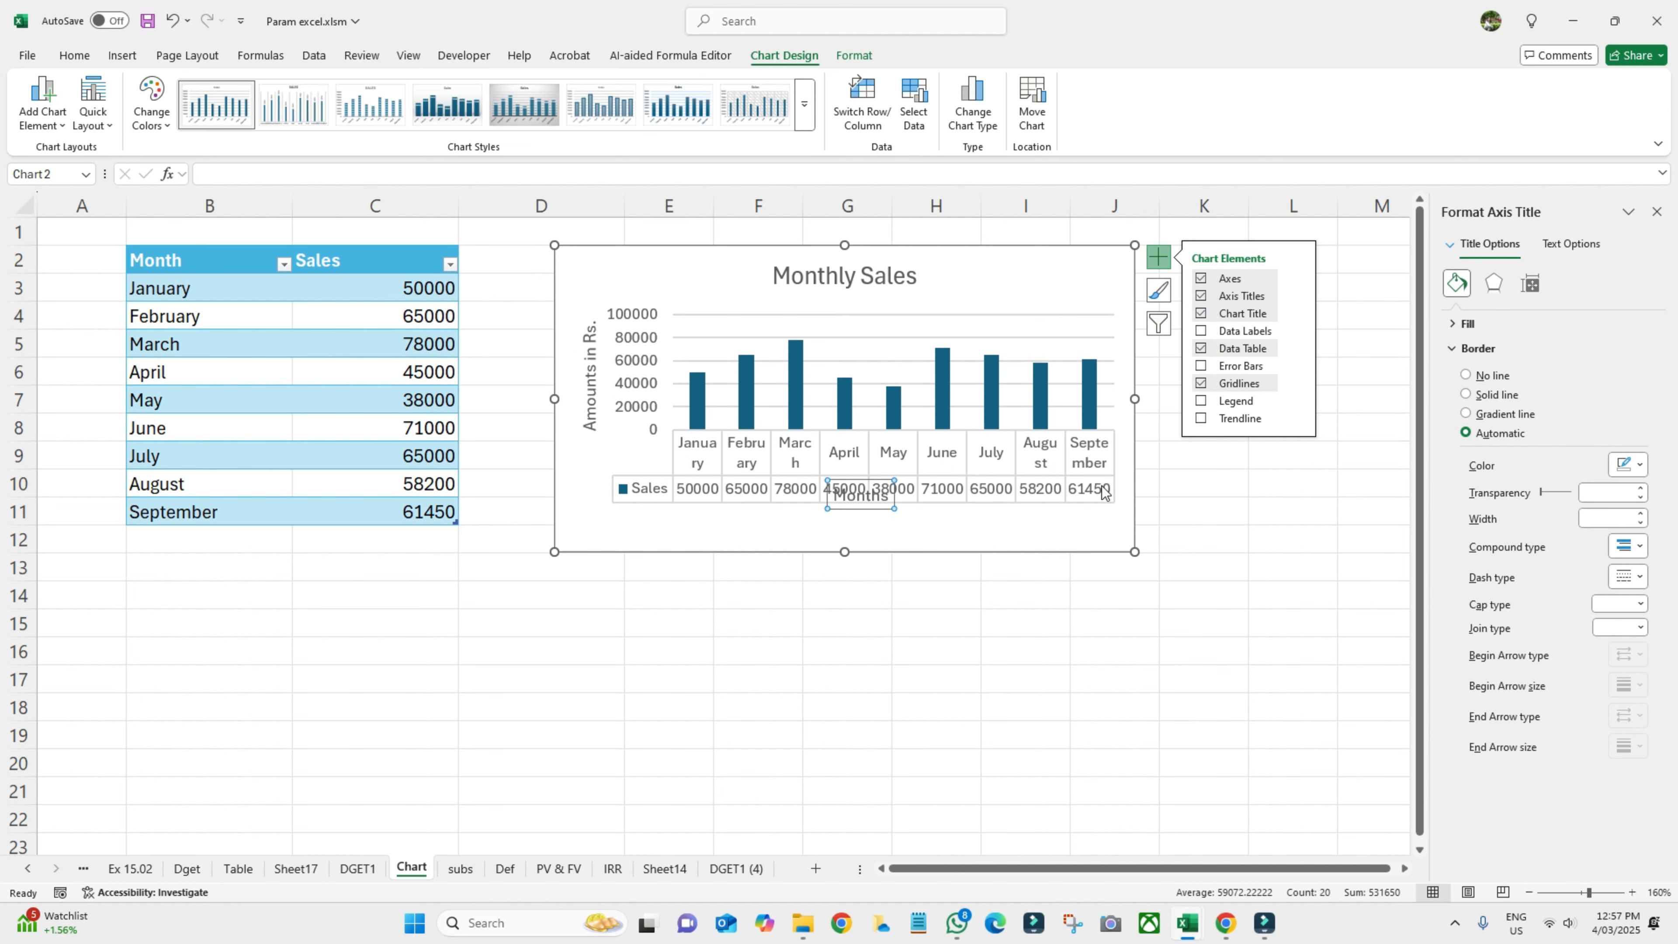
drag(1137, 553, 1160, 567)
drag(1168, 406, 1188, 406)
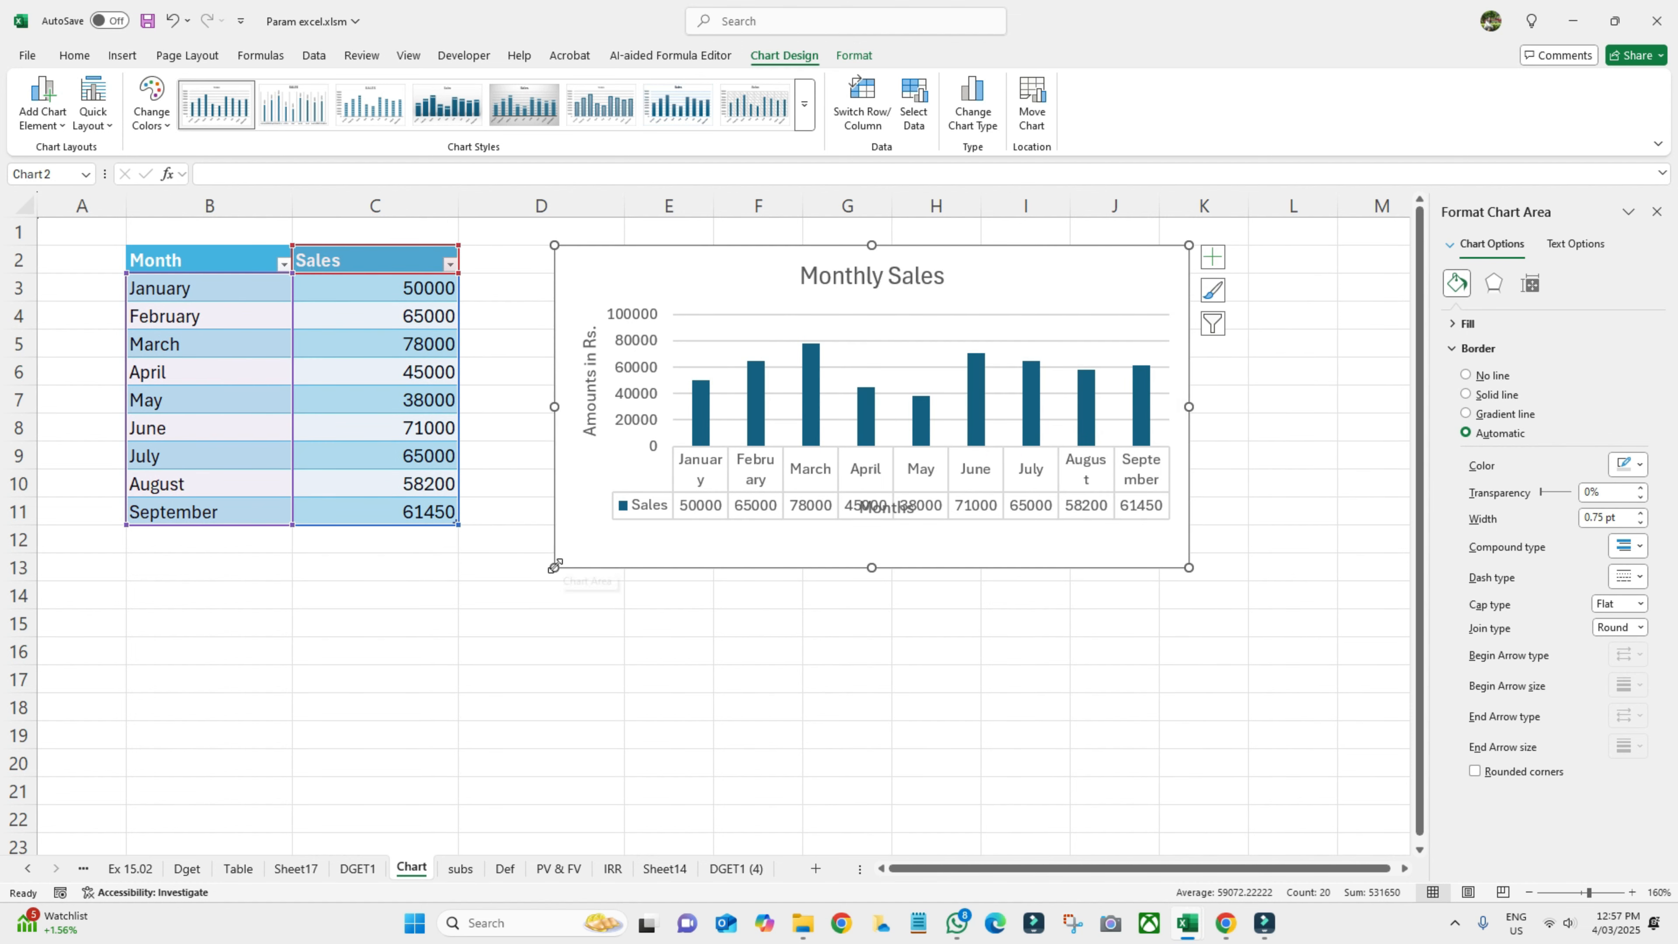
drag(553, 567, 488, 595)
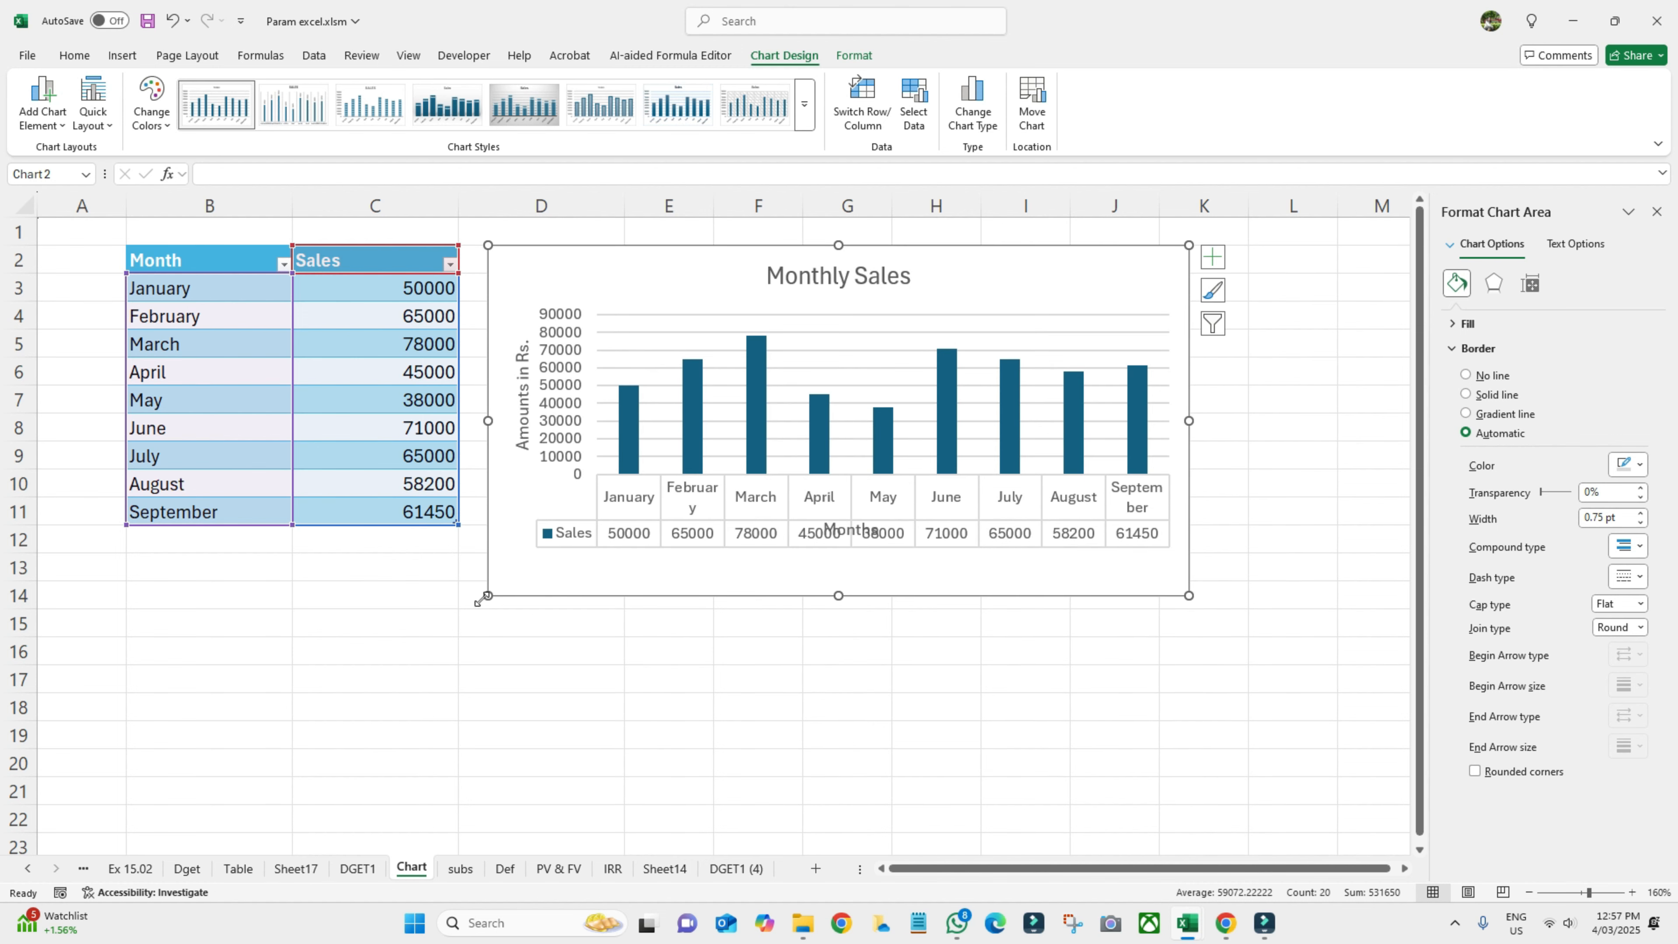
drag(1188, 596, 1227, 619)
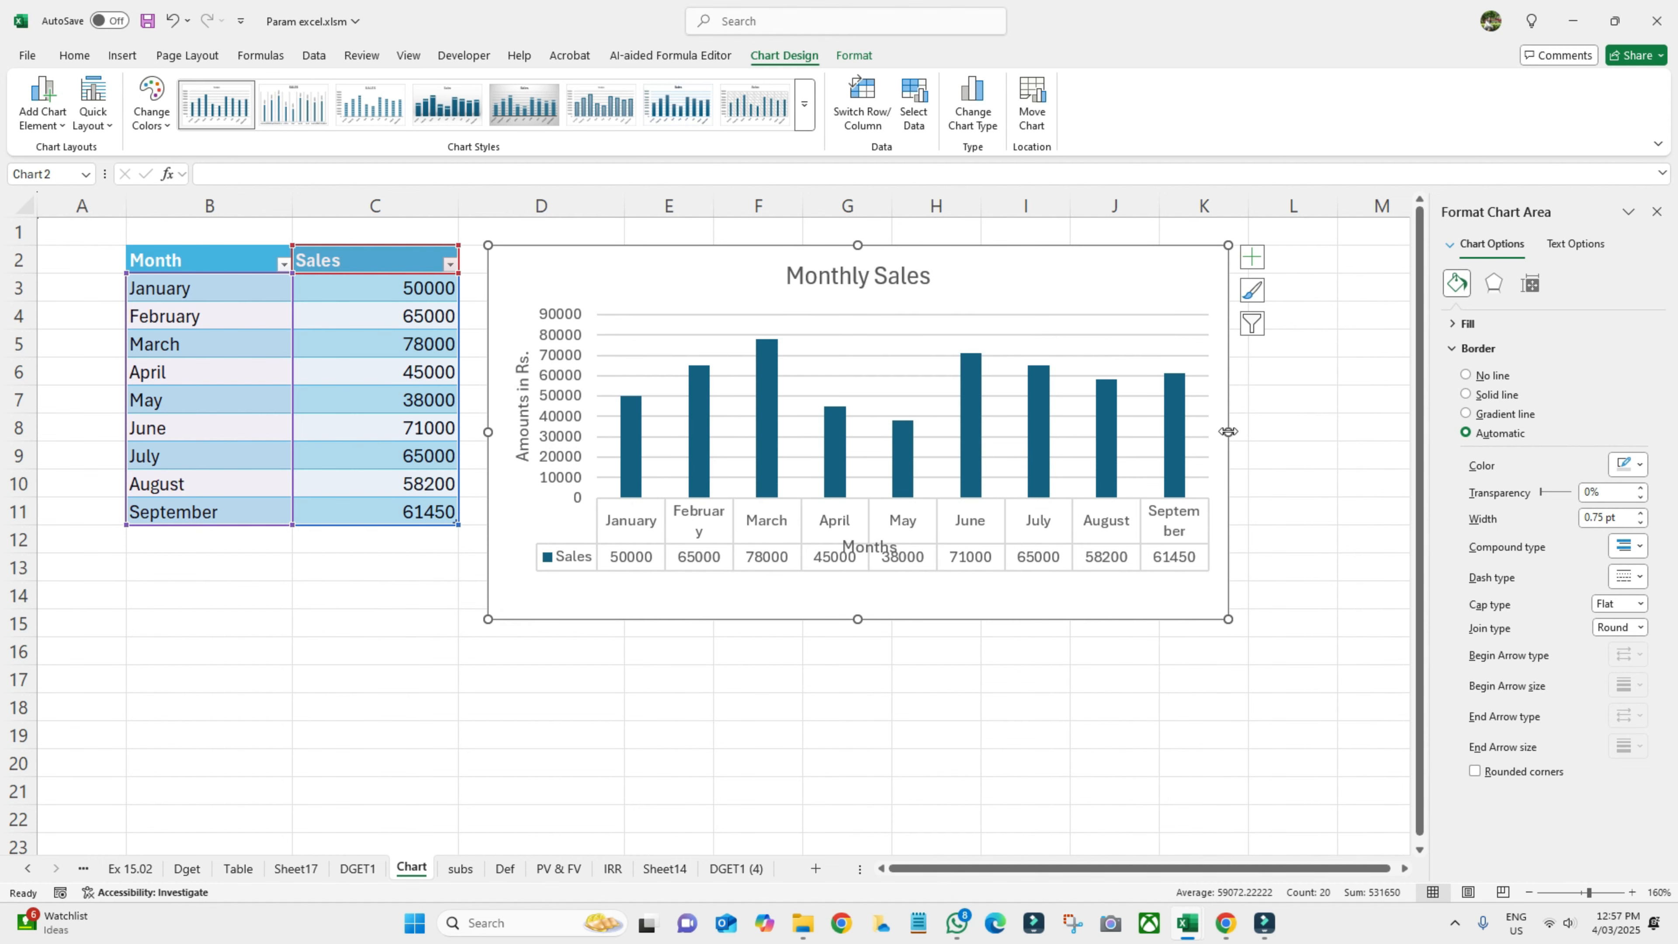
drag(1228, 432, 1263, 444)
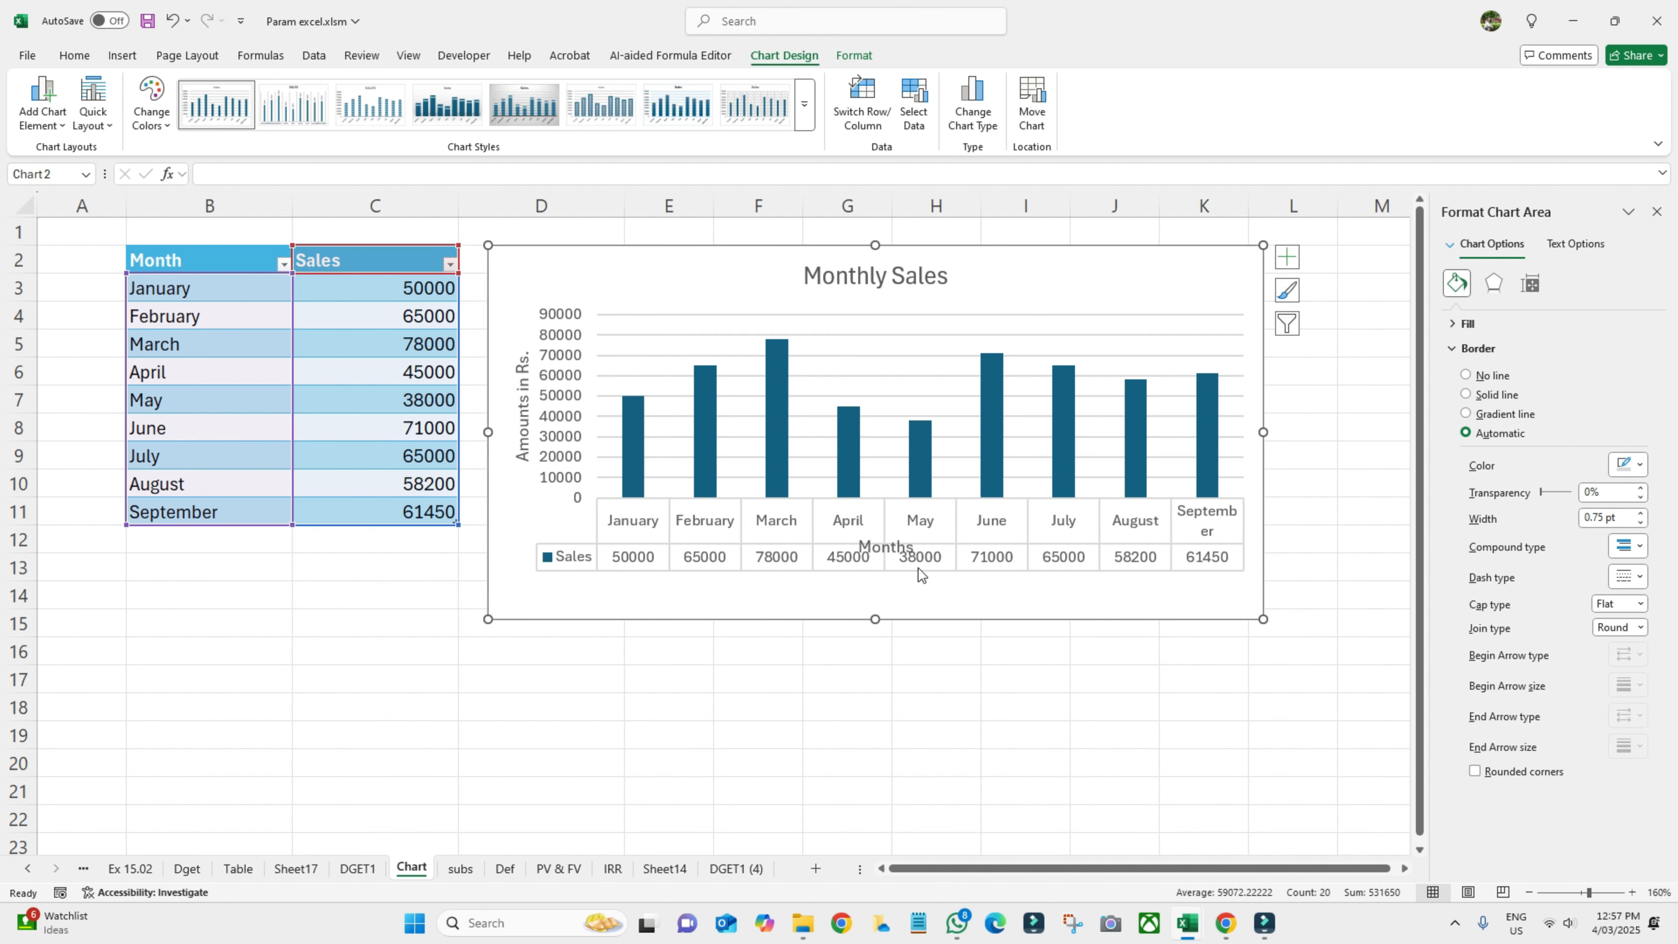
- Move the "Months" axis title below the data table and remove the data table from the chart
click(891, 546)
drag(892, 545, 880, 606)
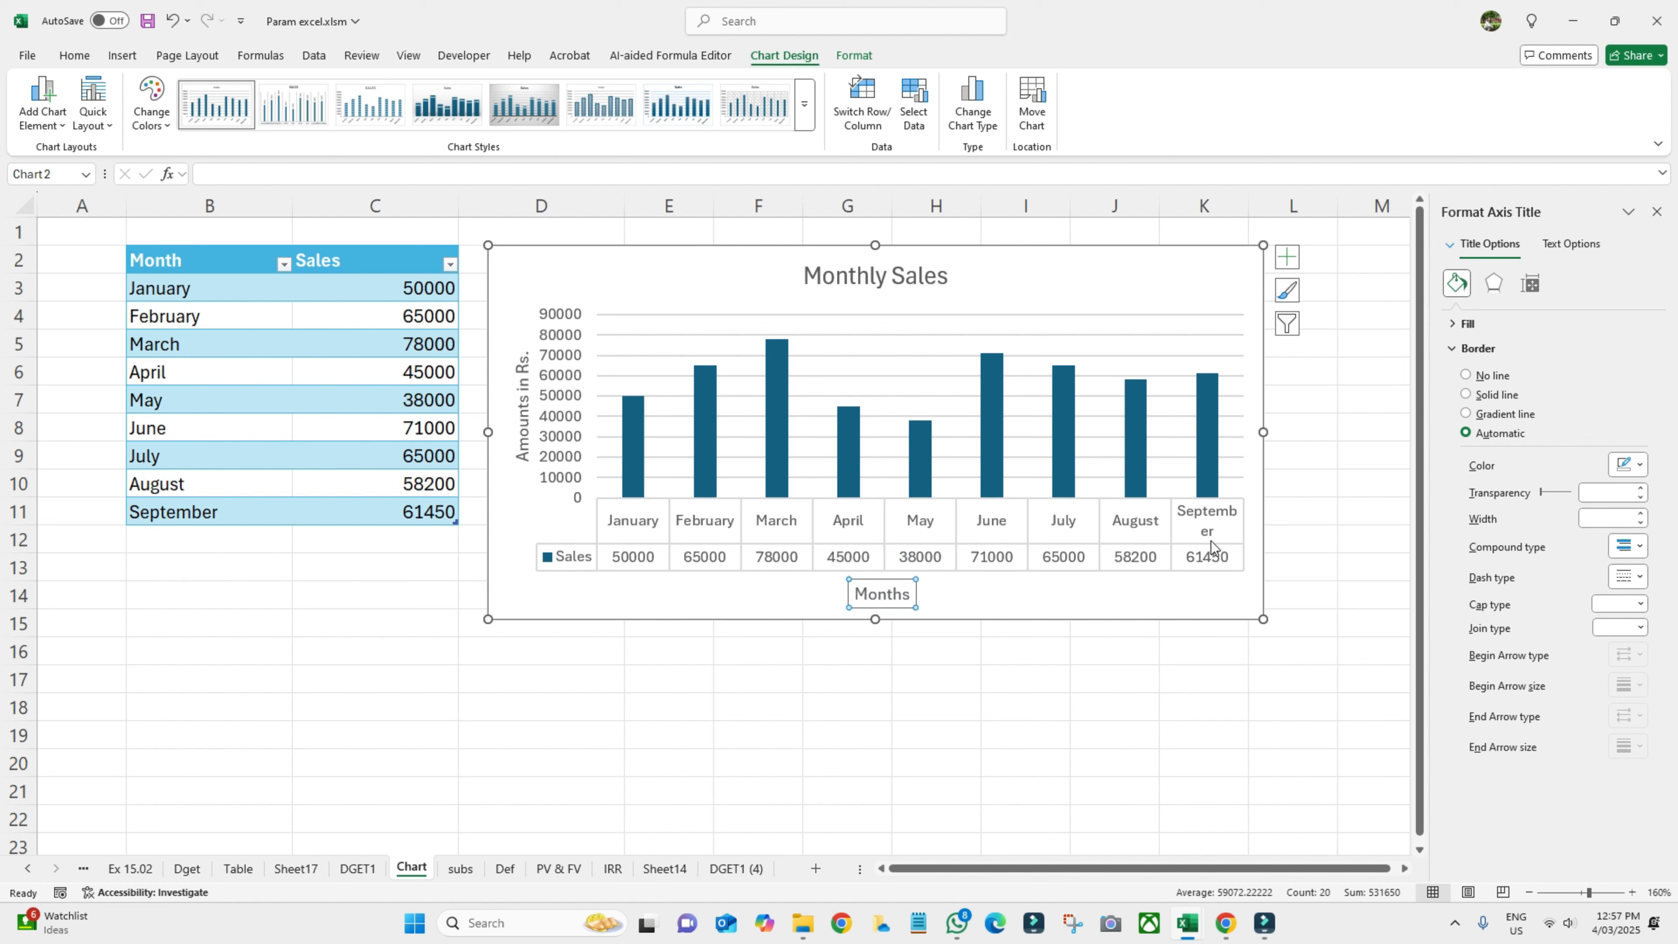
click(1284, 257)
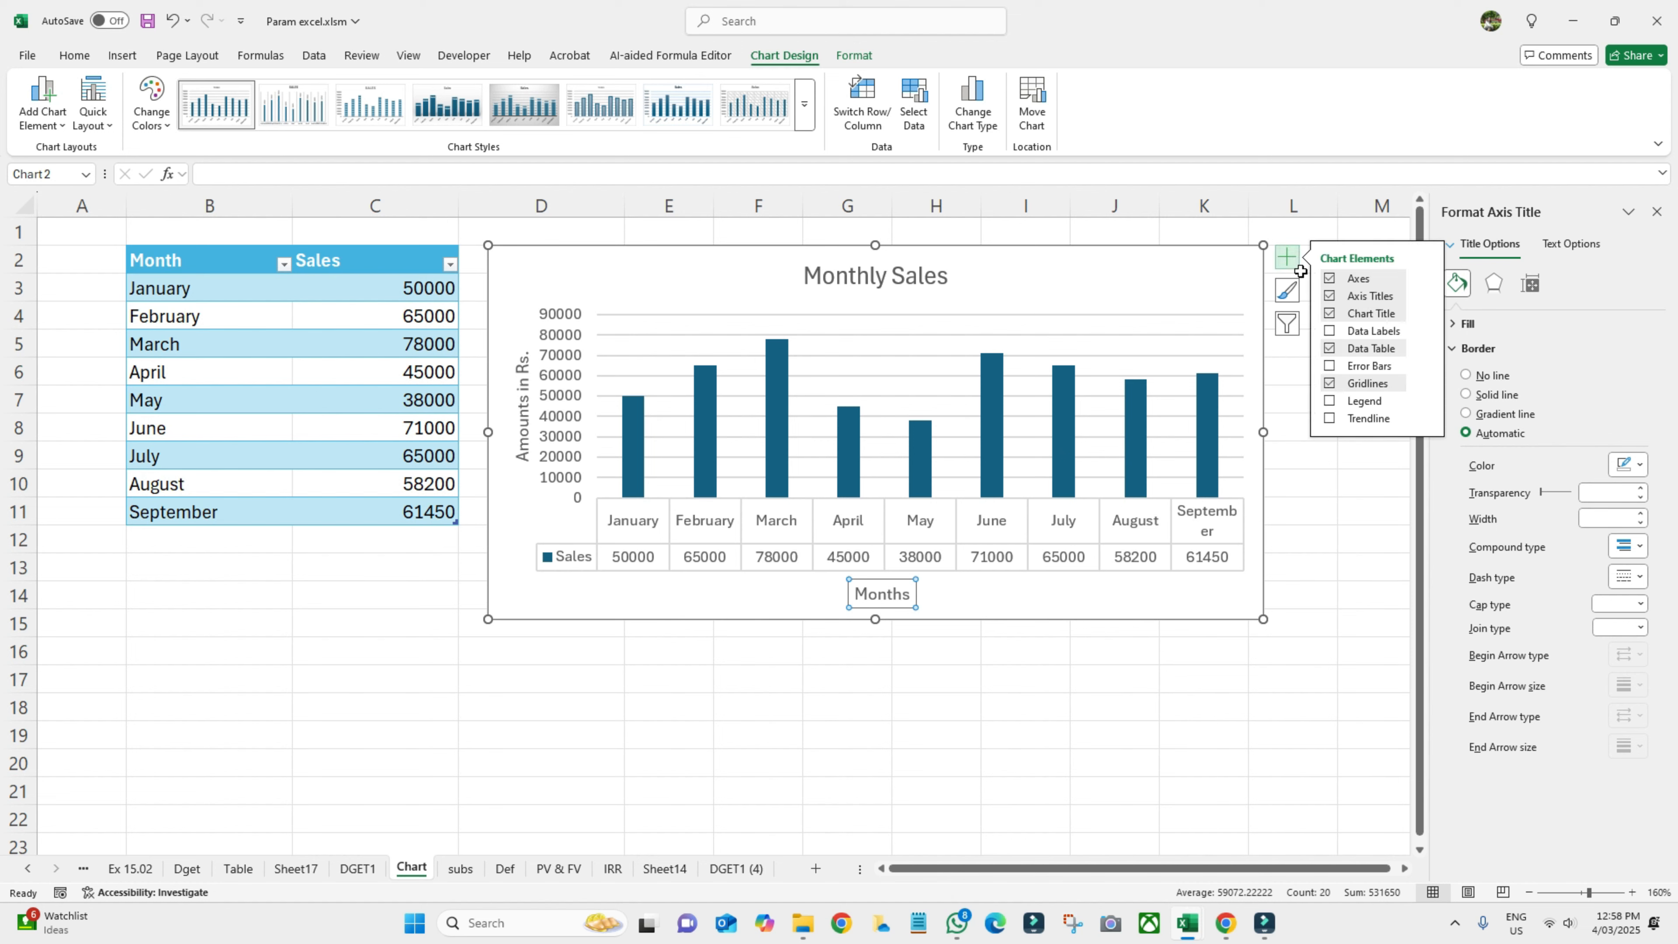
click(1330, 349)
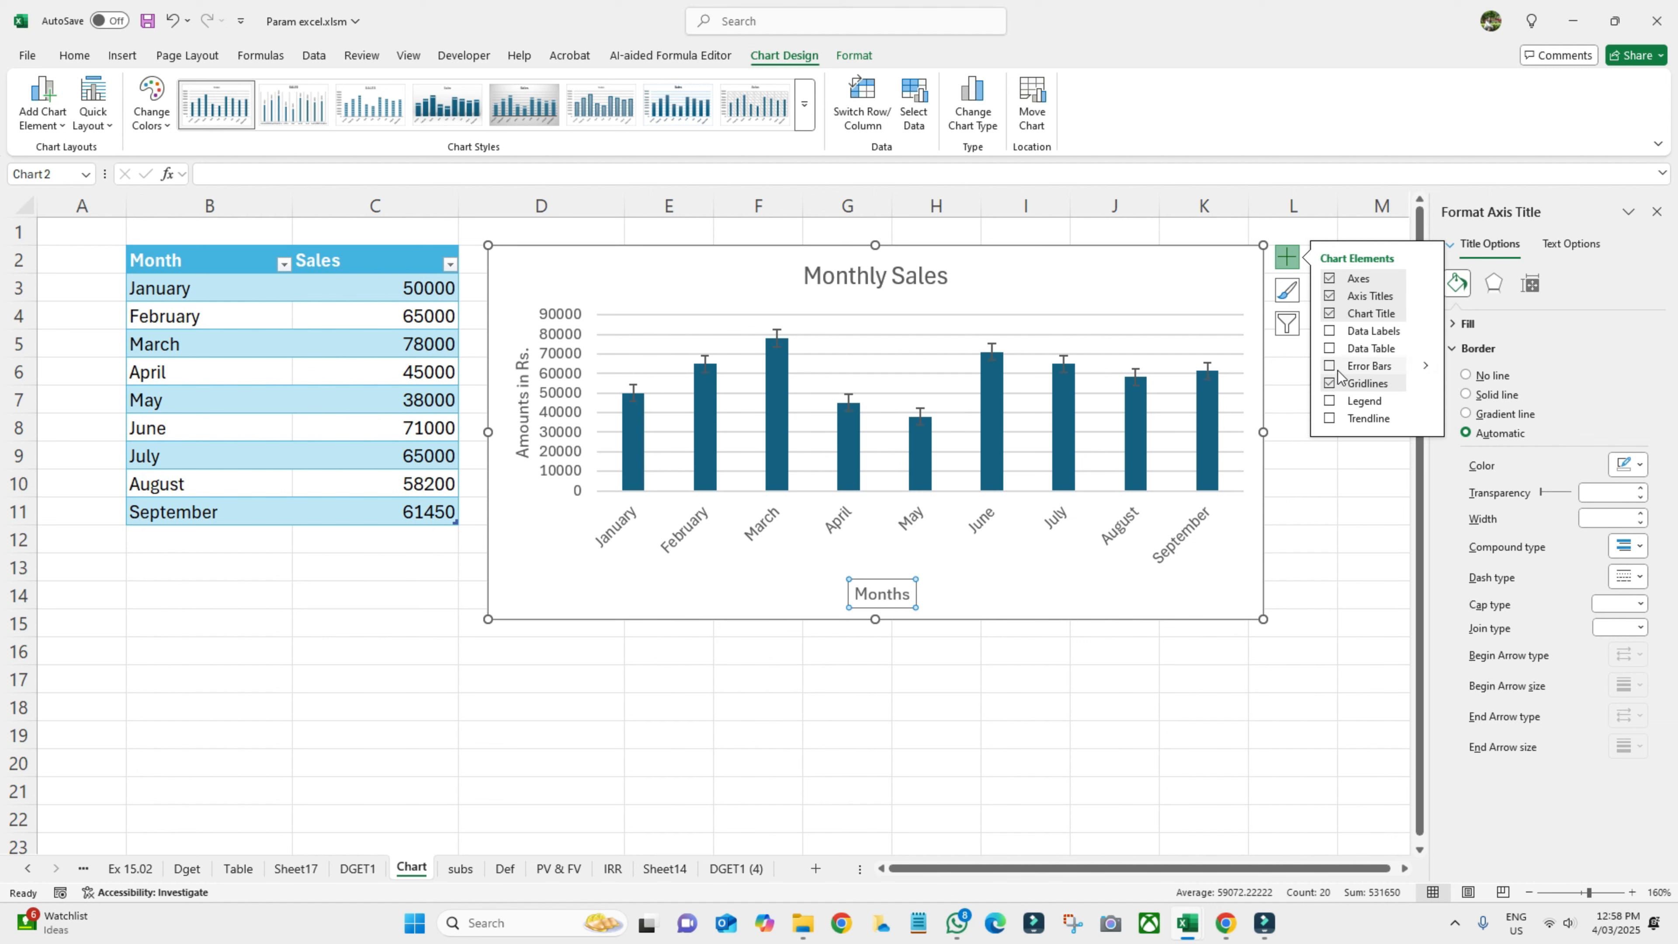
- Try out a legend and a linear trendline on the chart, removing each of them again
click(1329, 402)
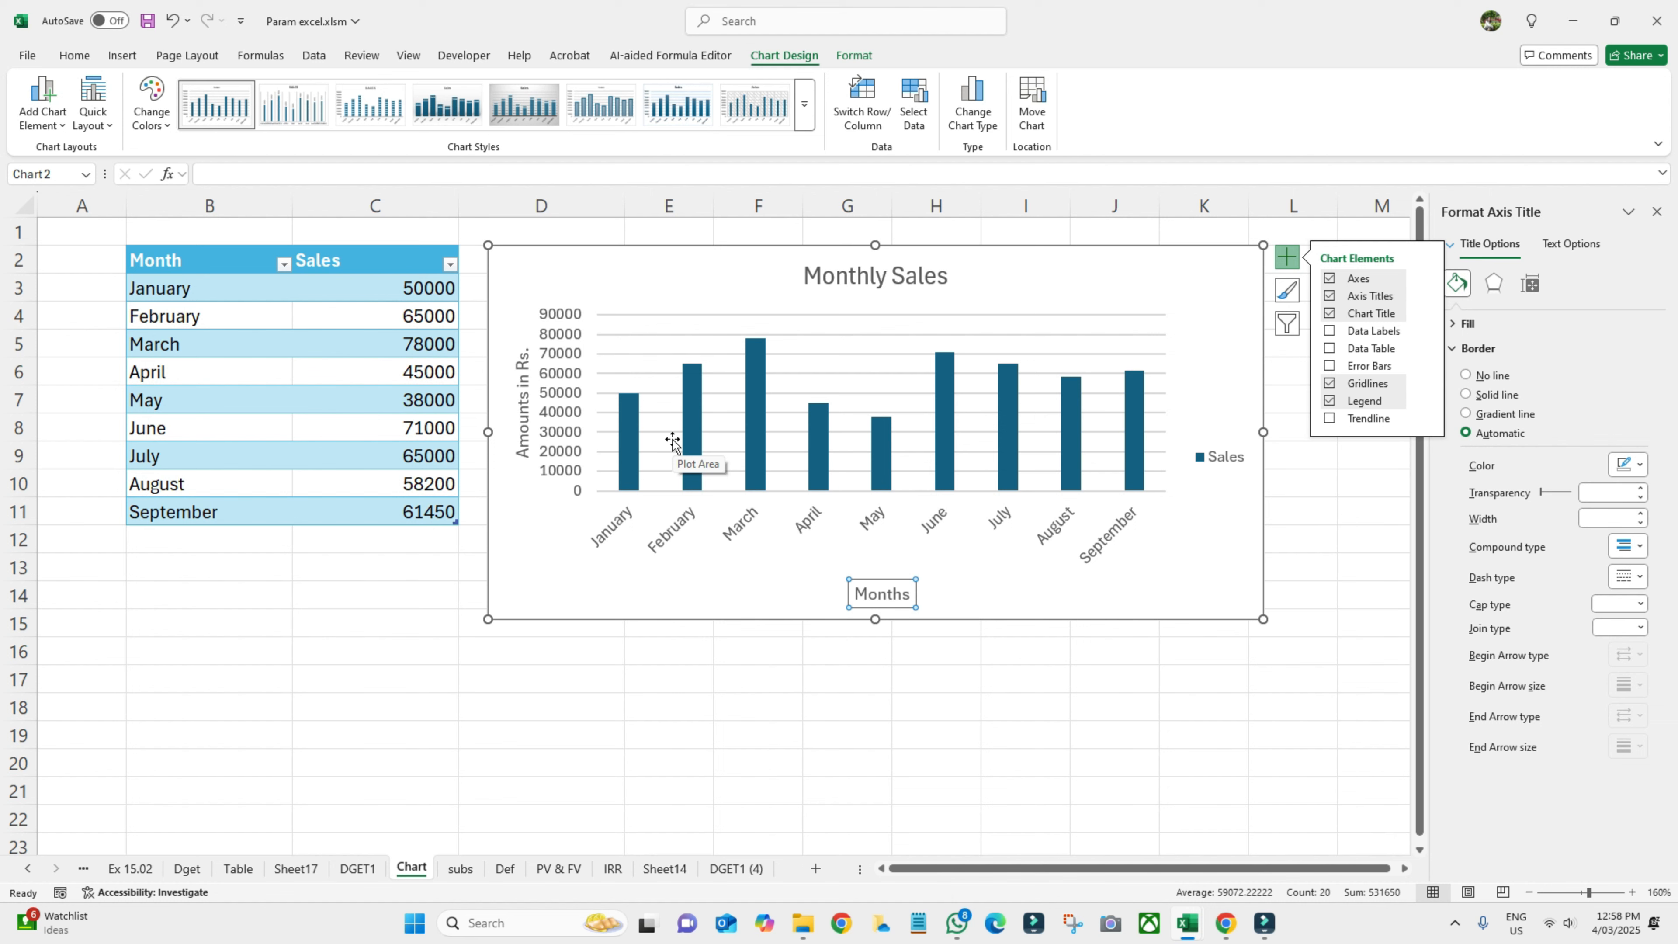
click(1212, 461)
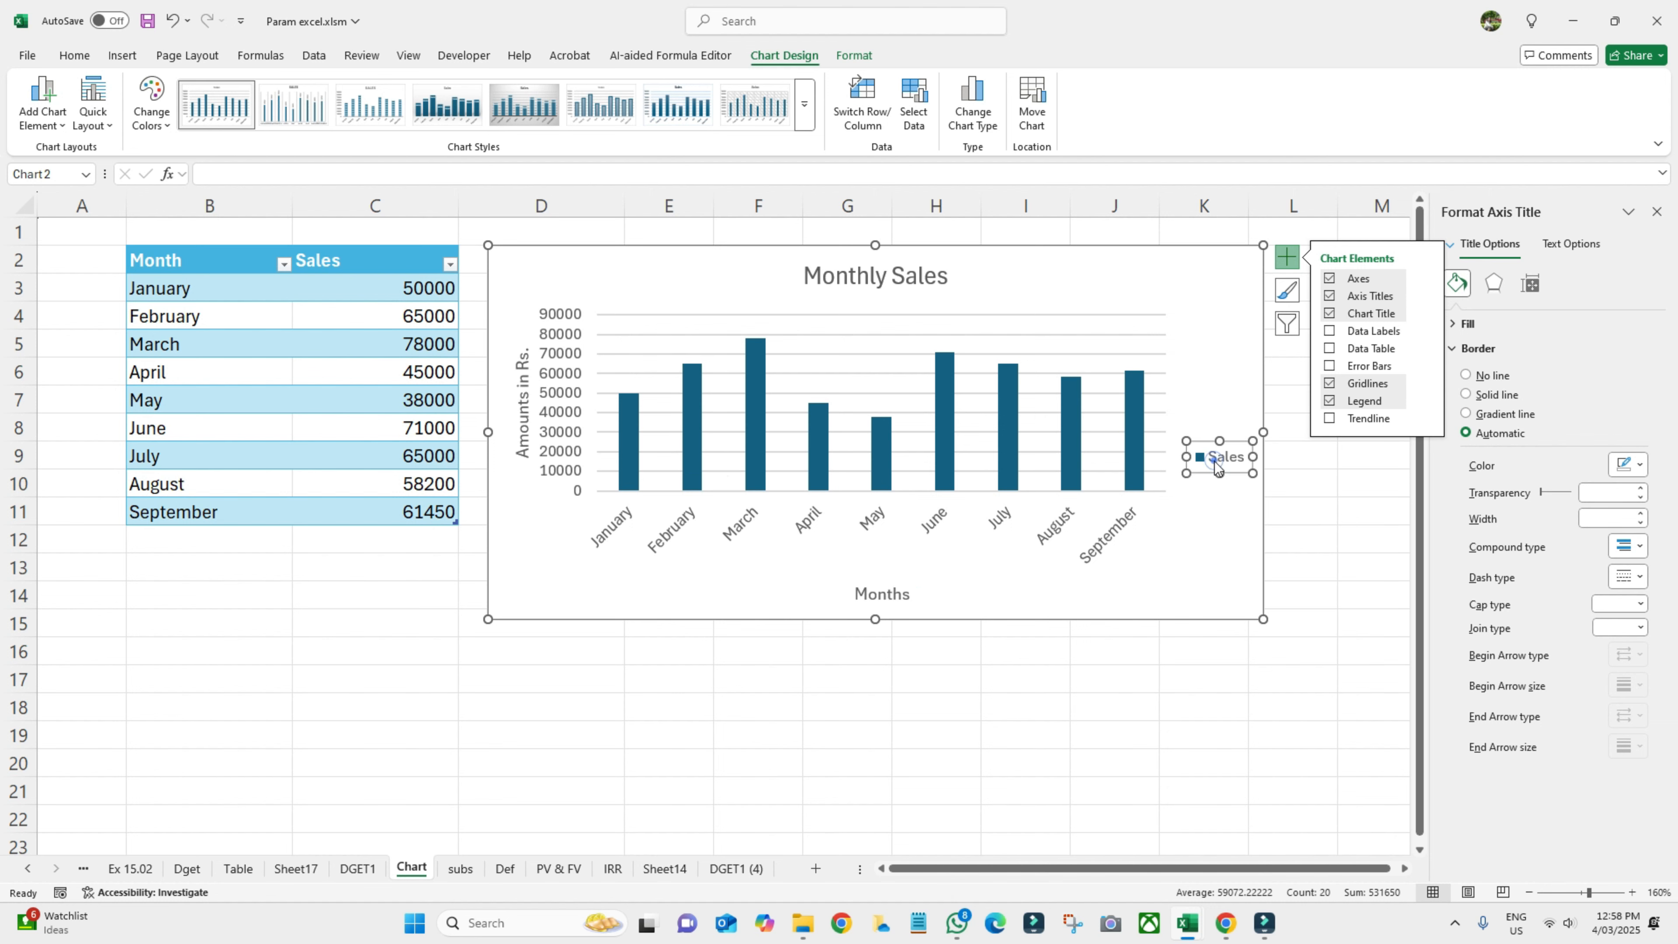
click(1330, 401)
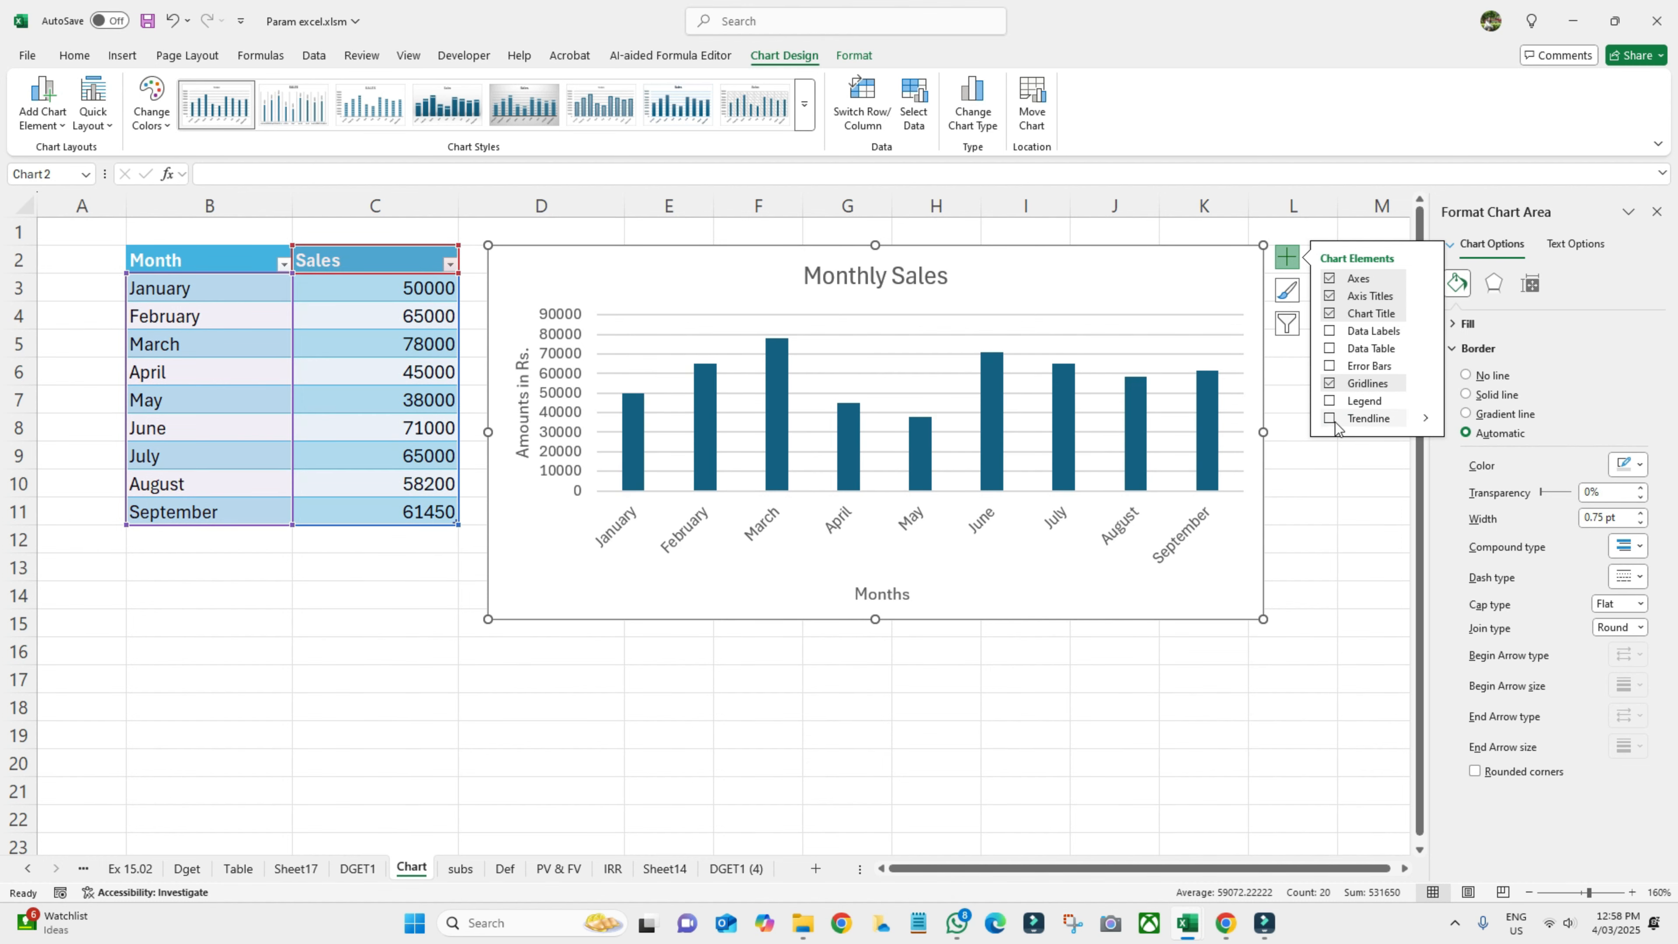
click(1329, 418)
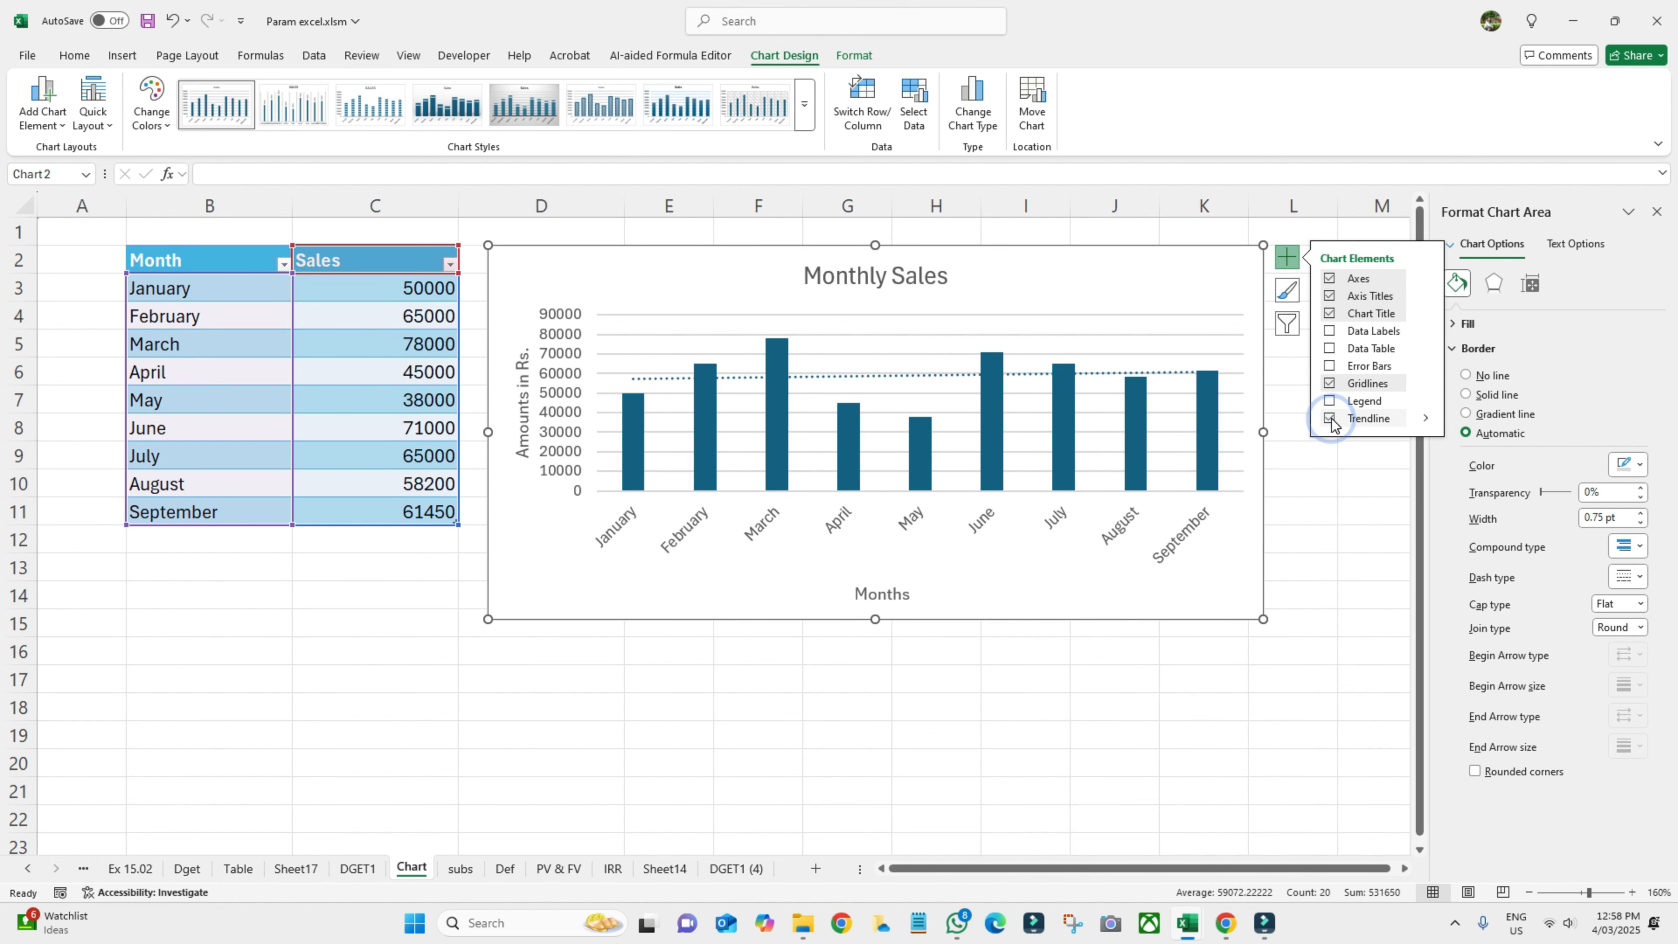
click(1329, 418)
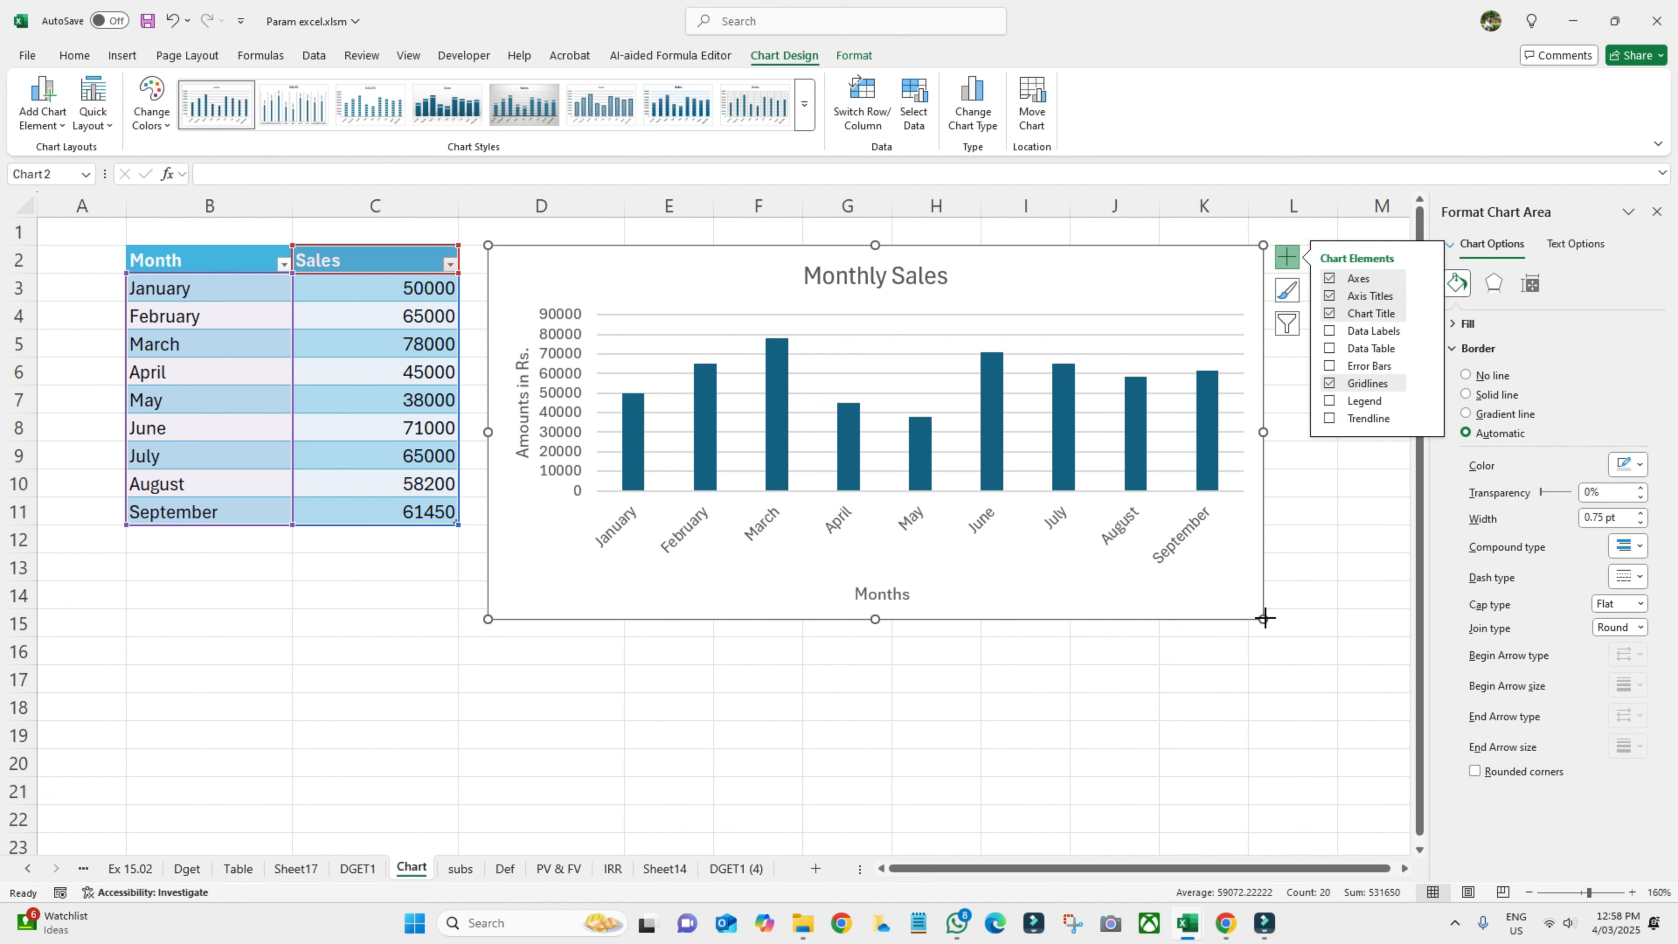
- Shrink the Monthly Sales chart slightly in both width and height
drag(1262, 618, 1237, 588)
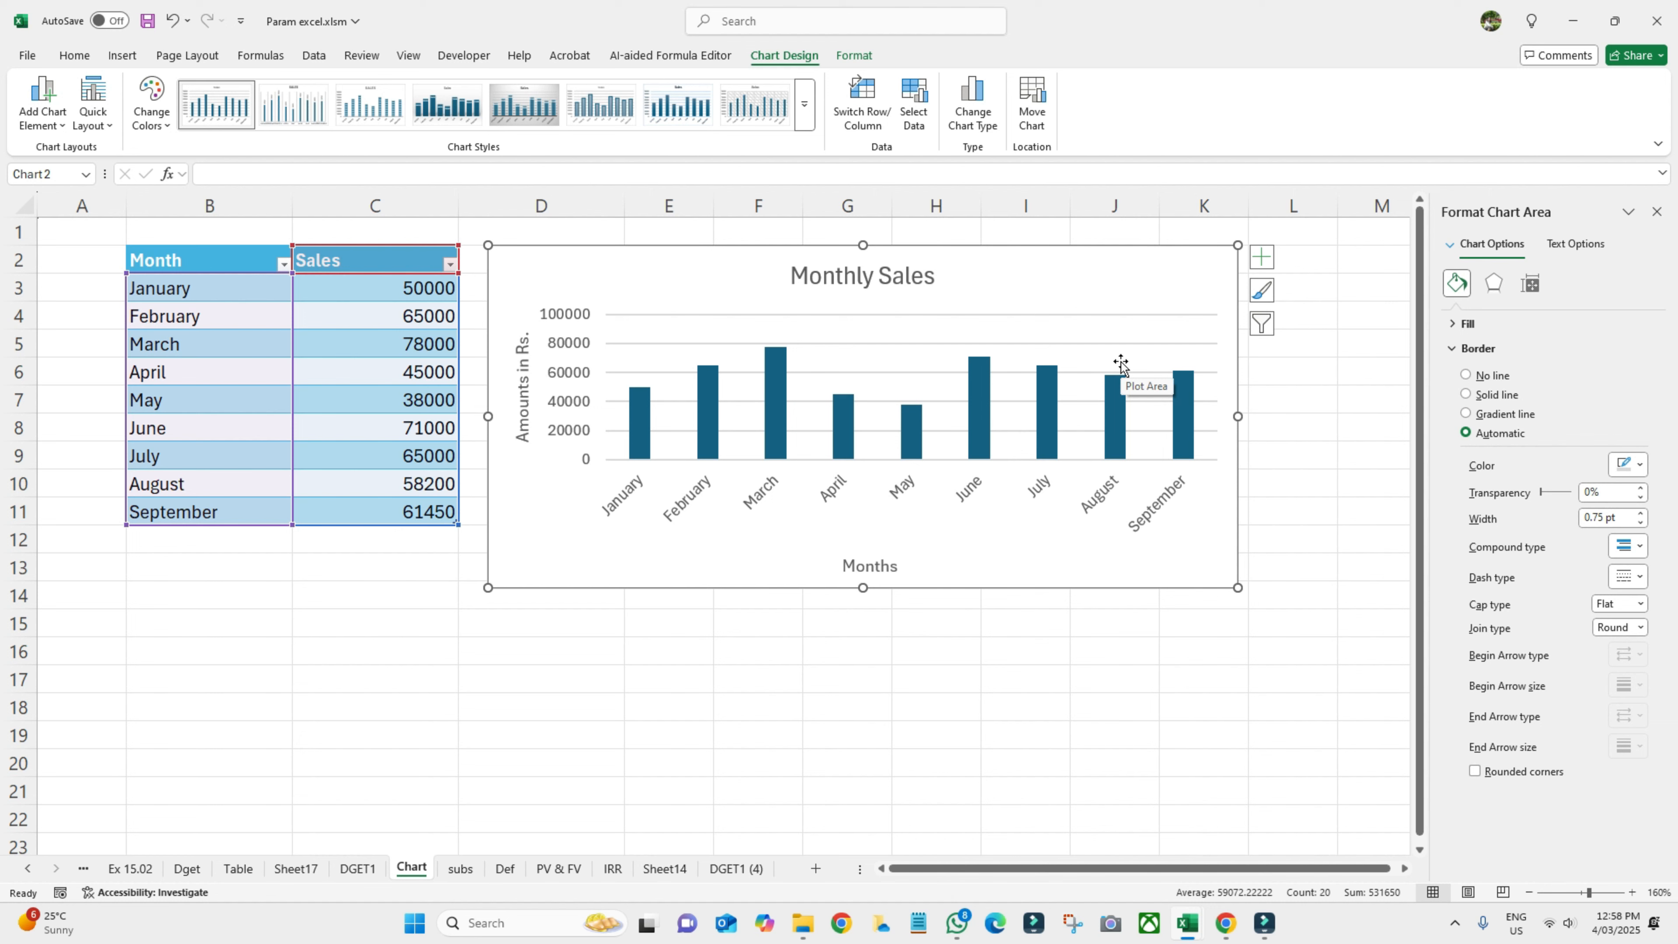
click(888, 330)
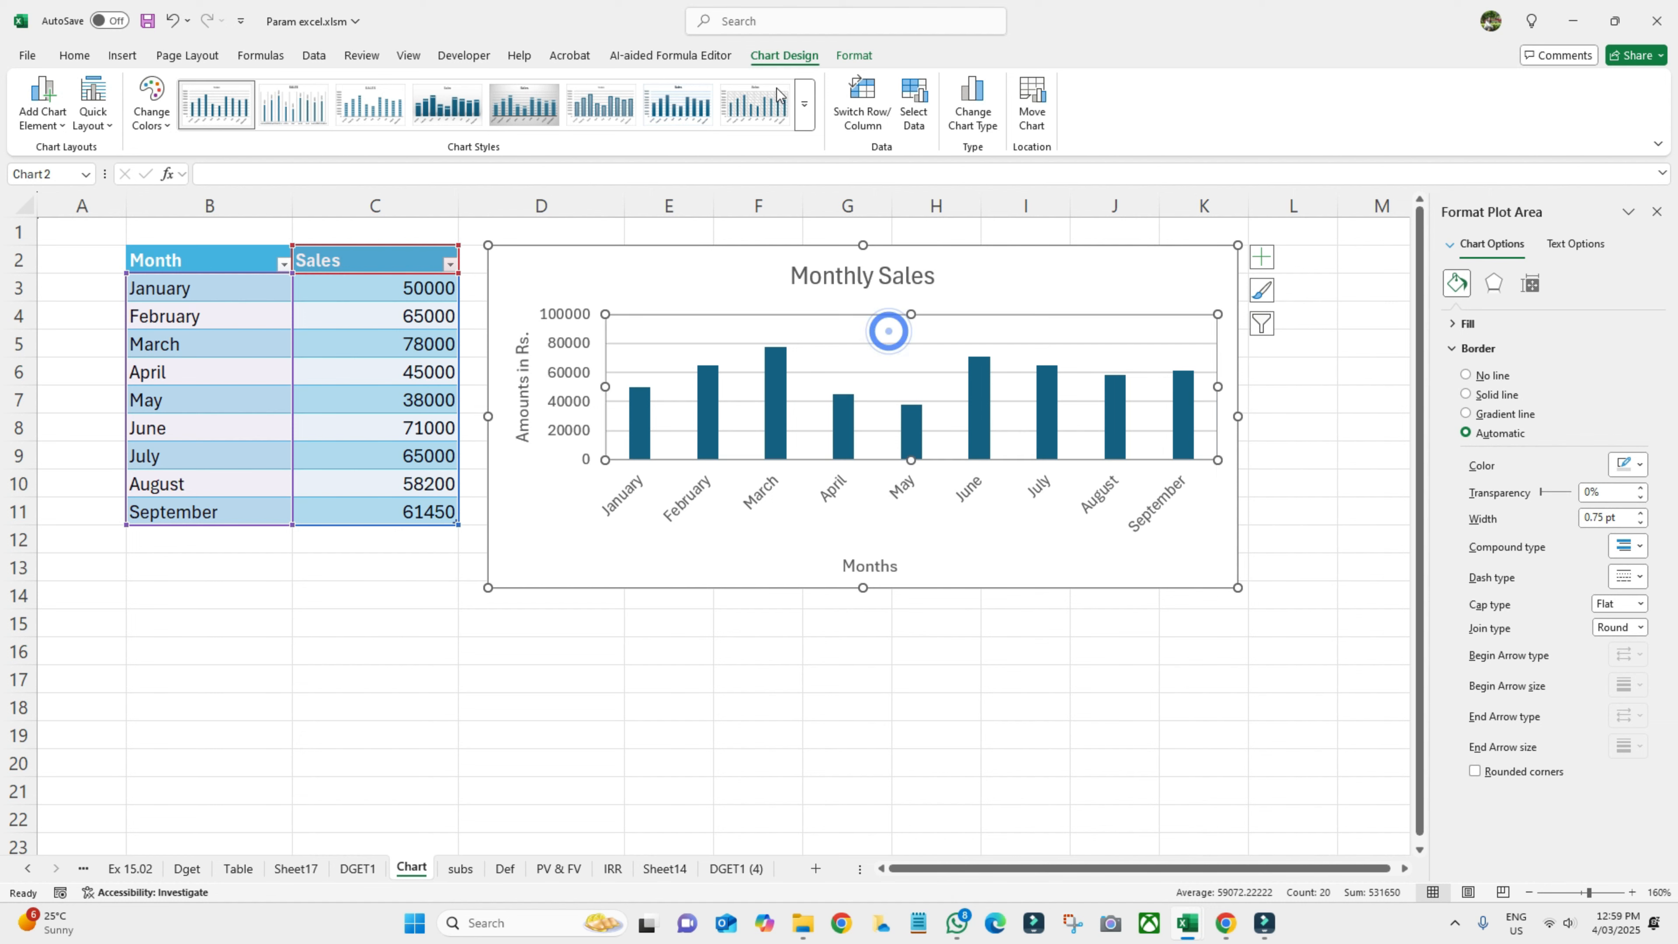
click(771, 55)
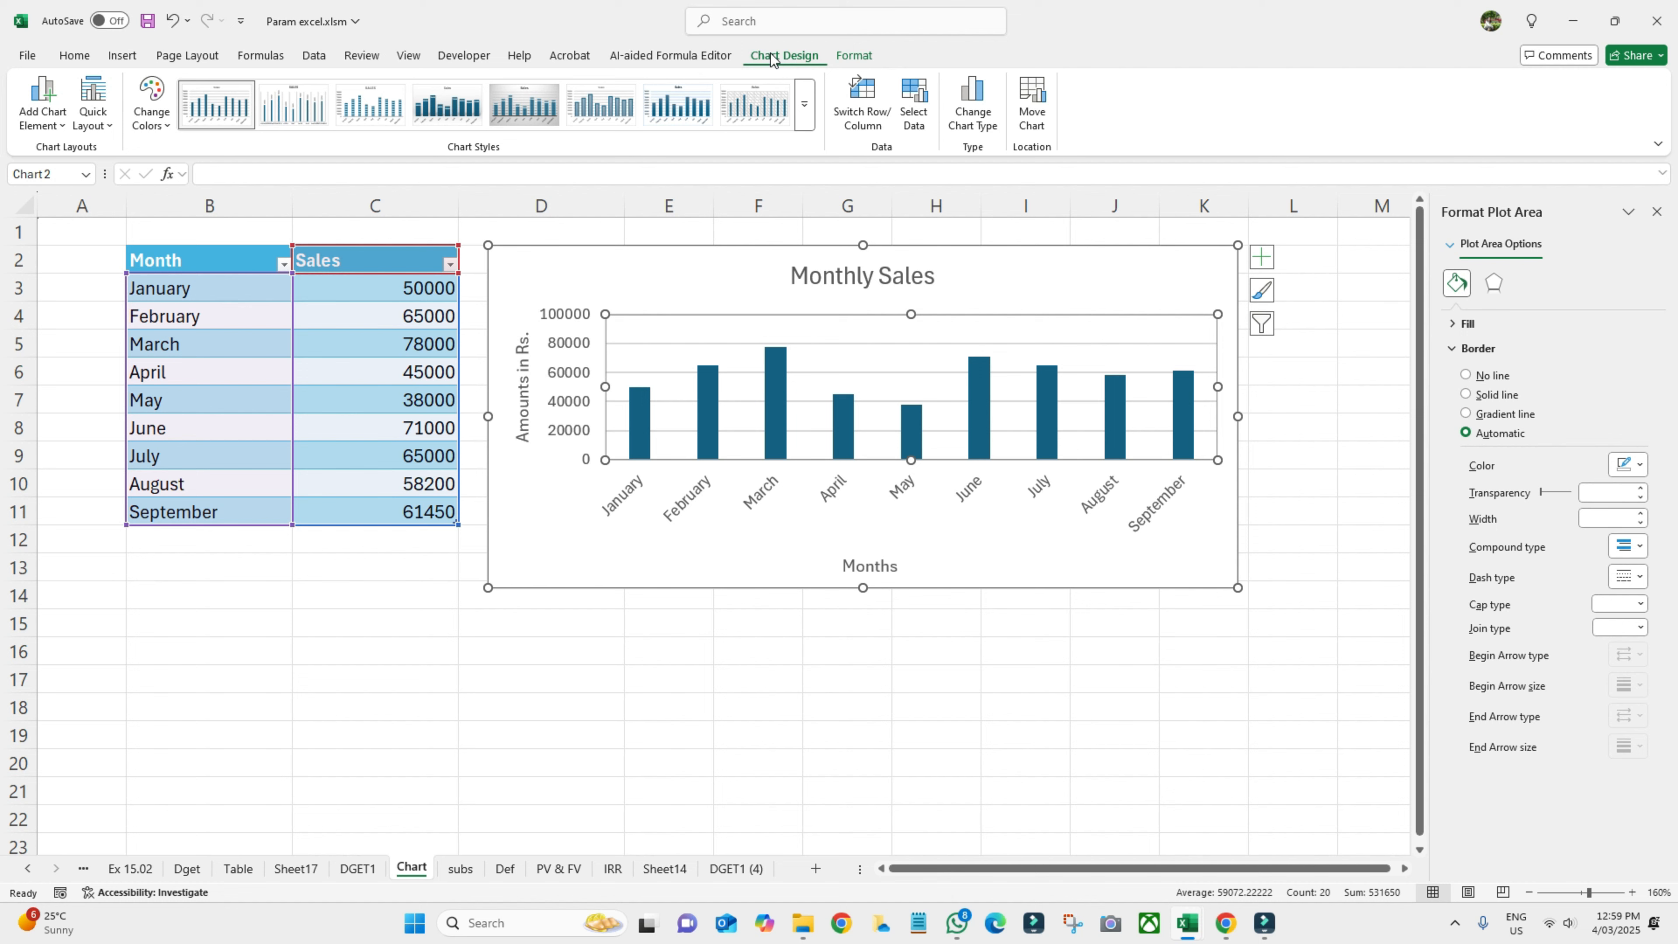
click(847, 57)
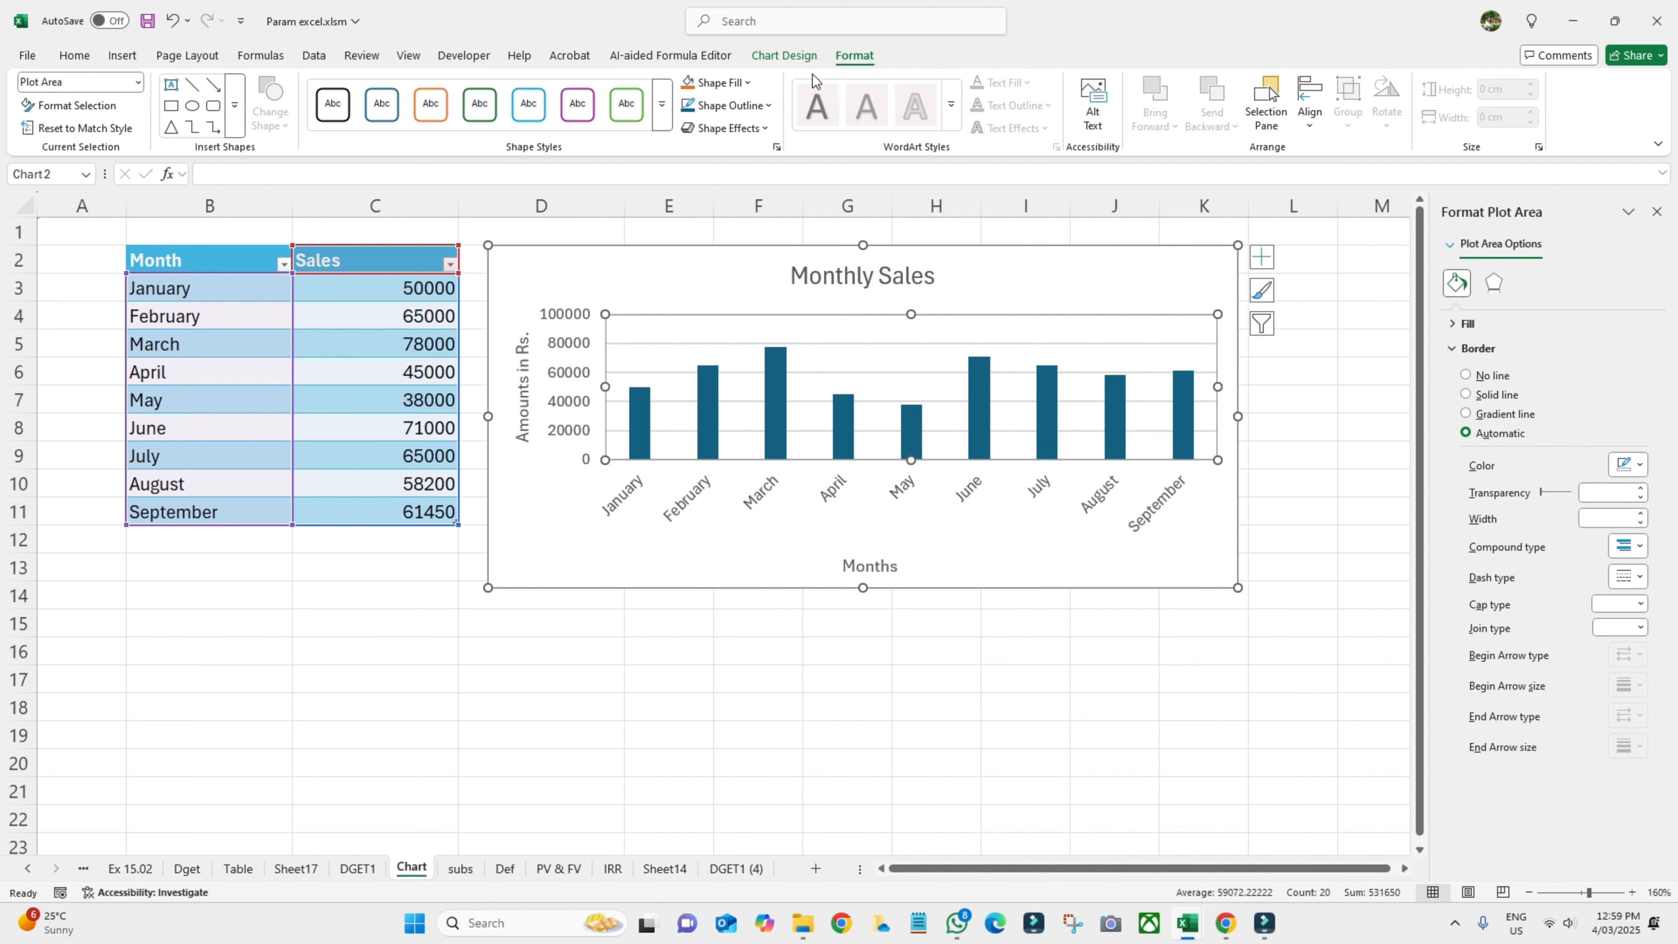
click(787, 55)
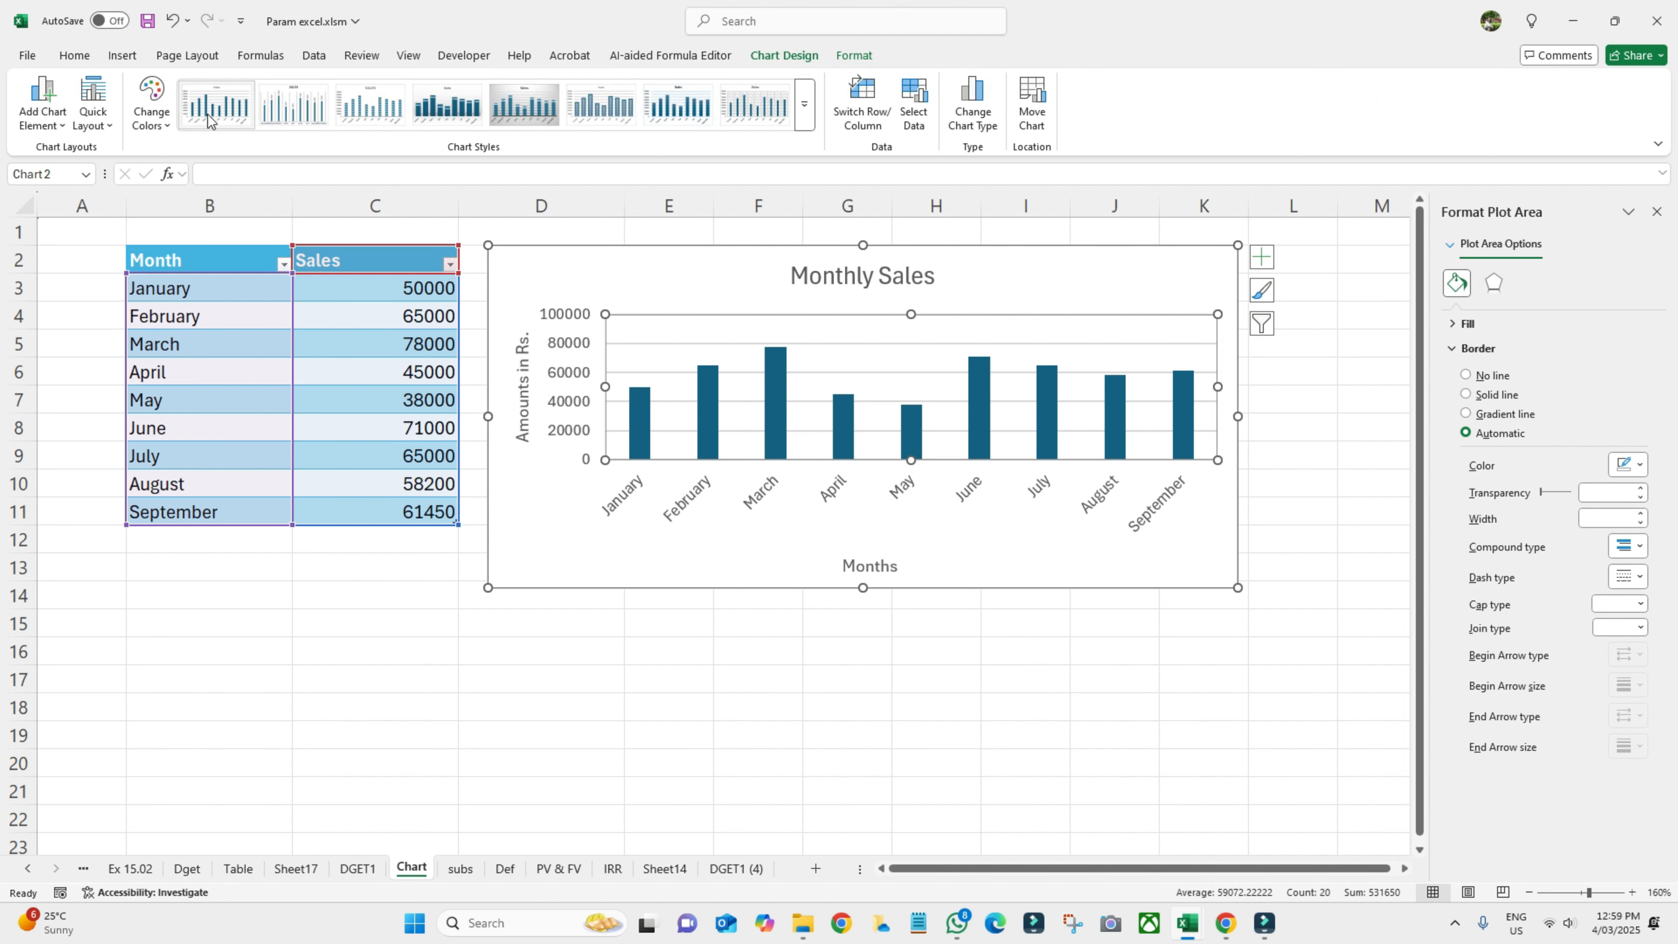
click(147, 119)
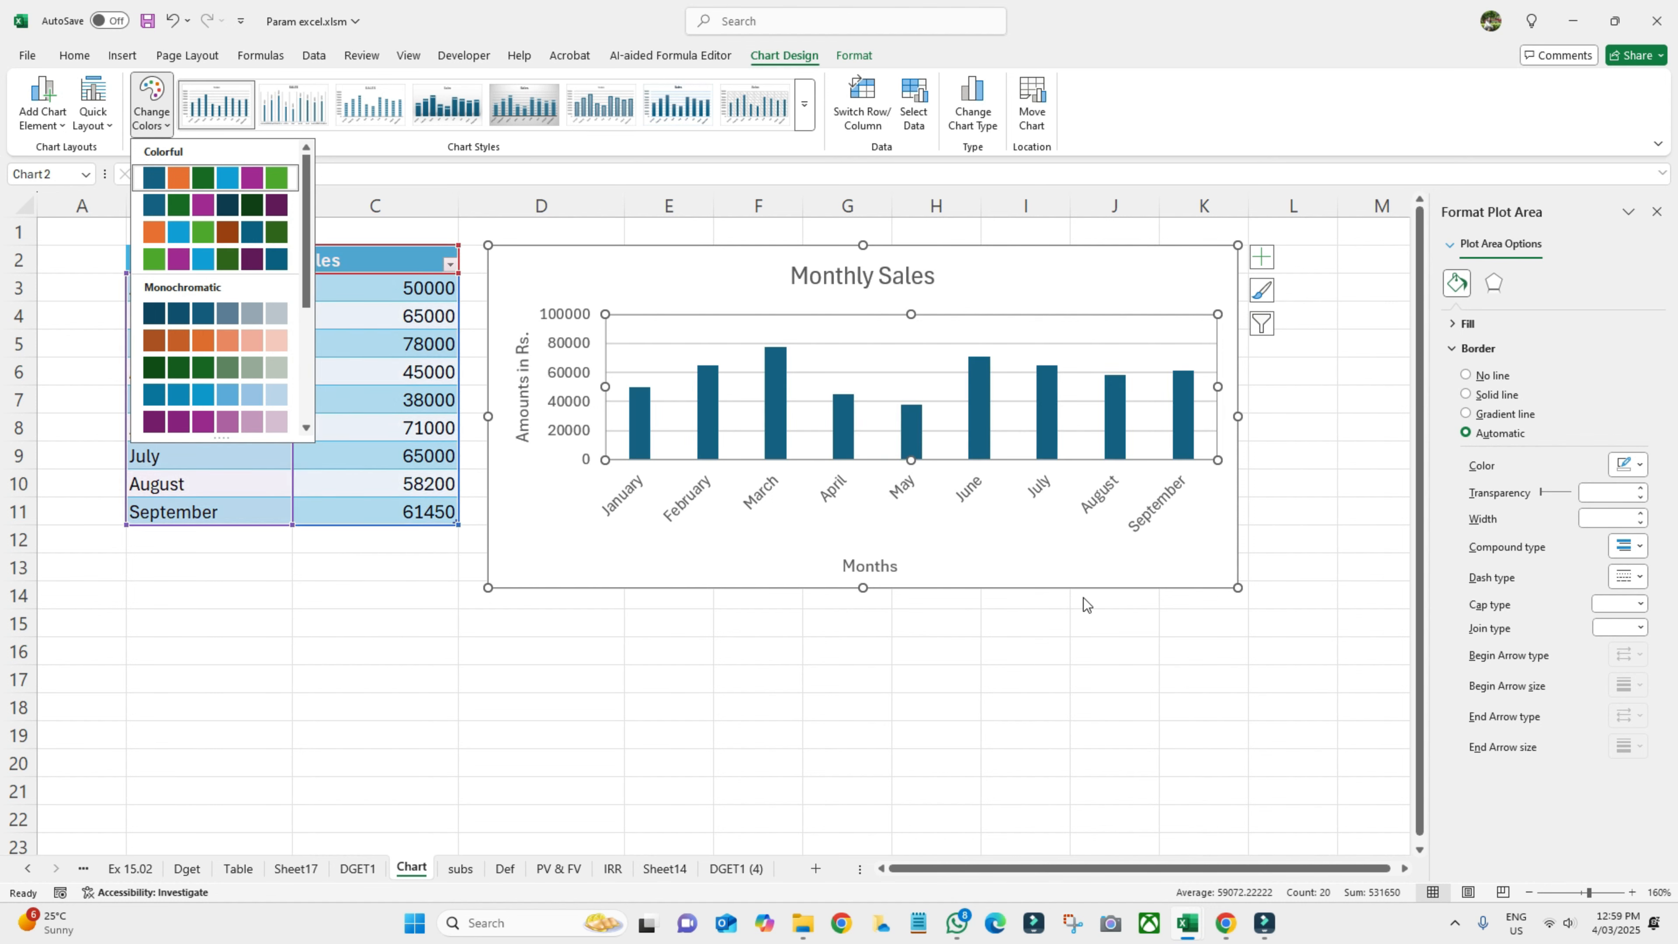
click(991, 555)
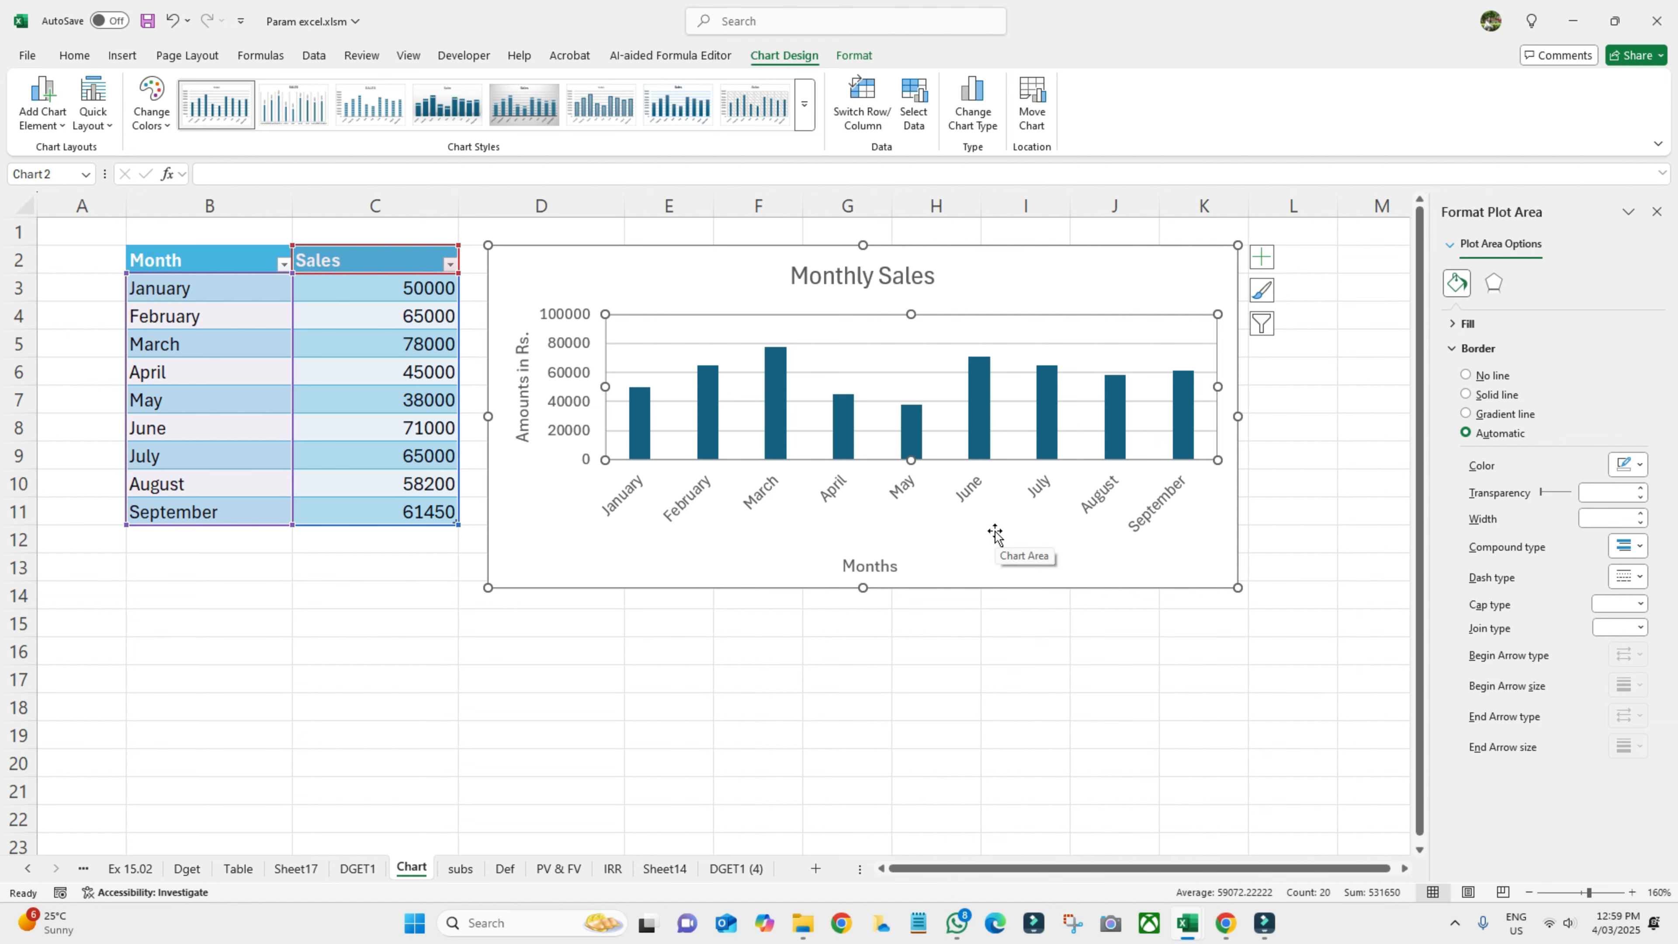
- Change the Monthly Sales chart from clustered column to the basic Pie chart type
right_click(1142, 339)
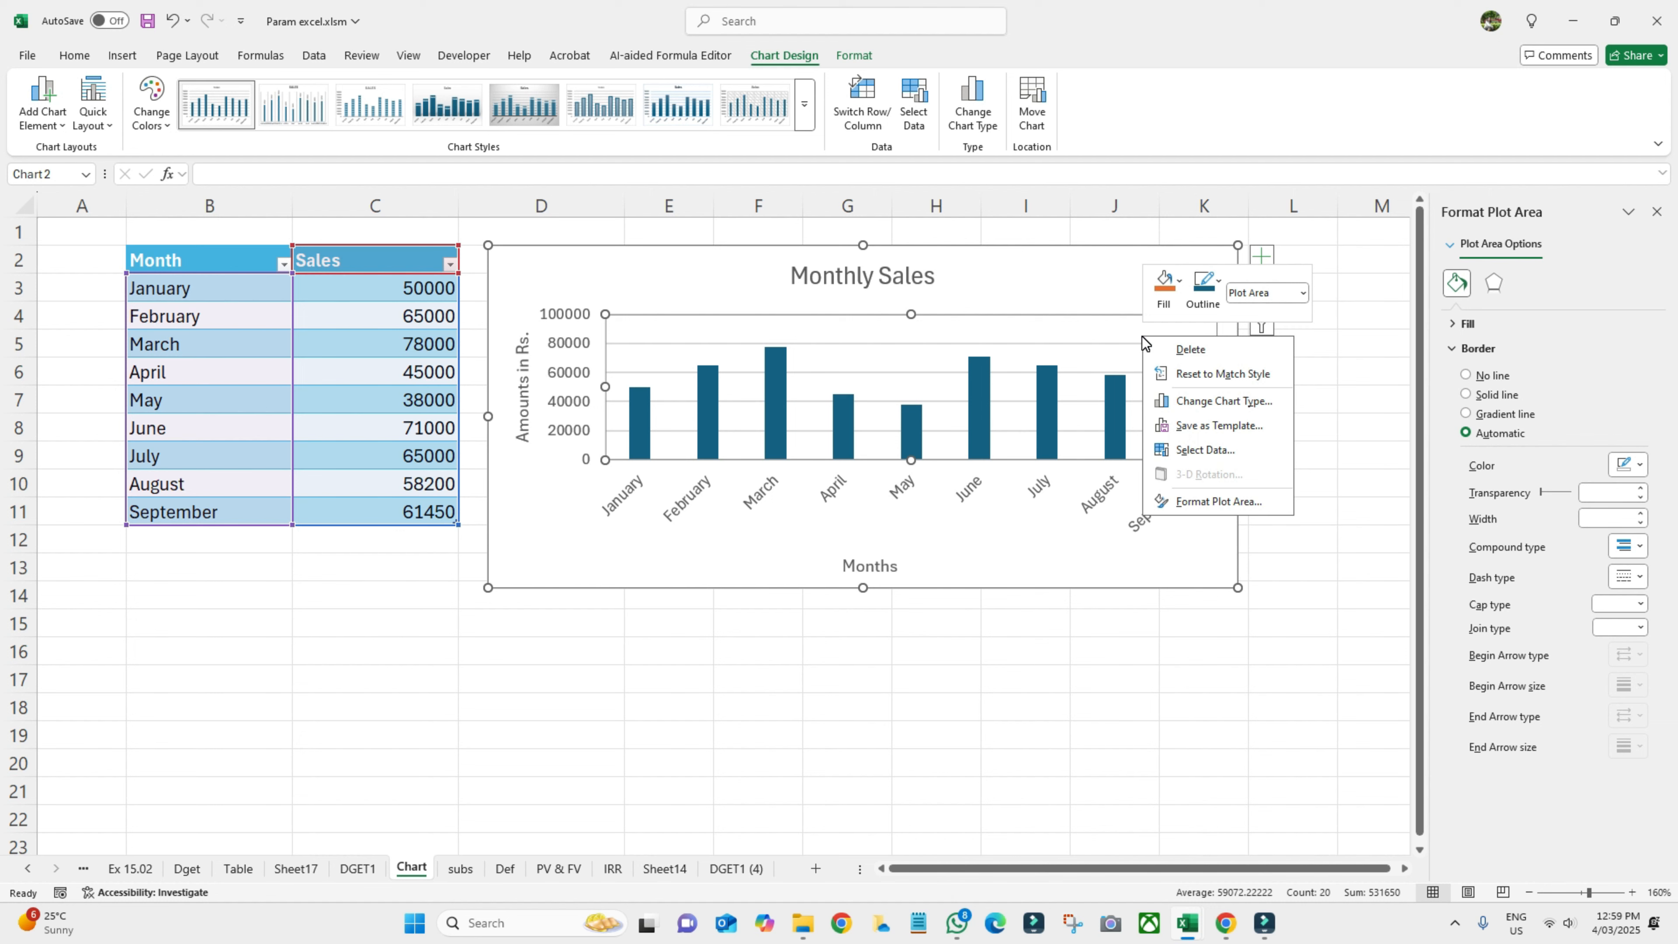
click(1181, 401)
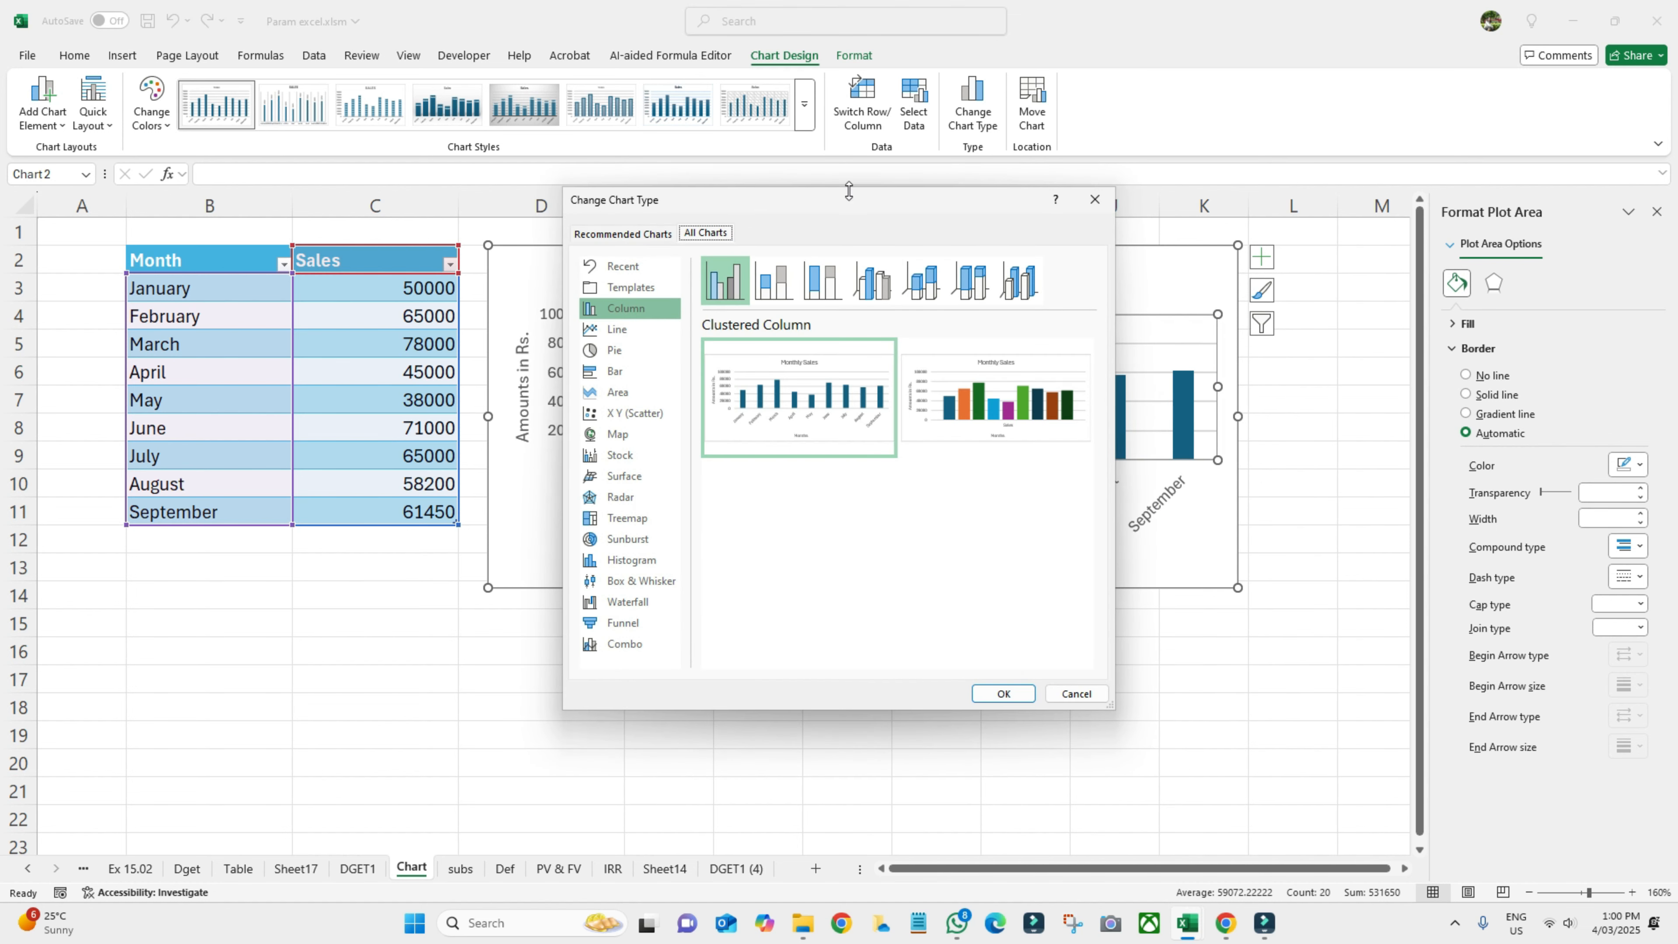
drag(849, 191, 928, 83)
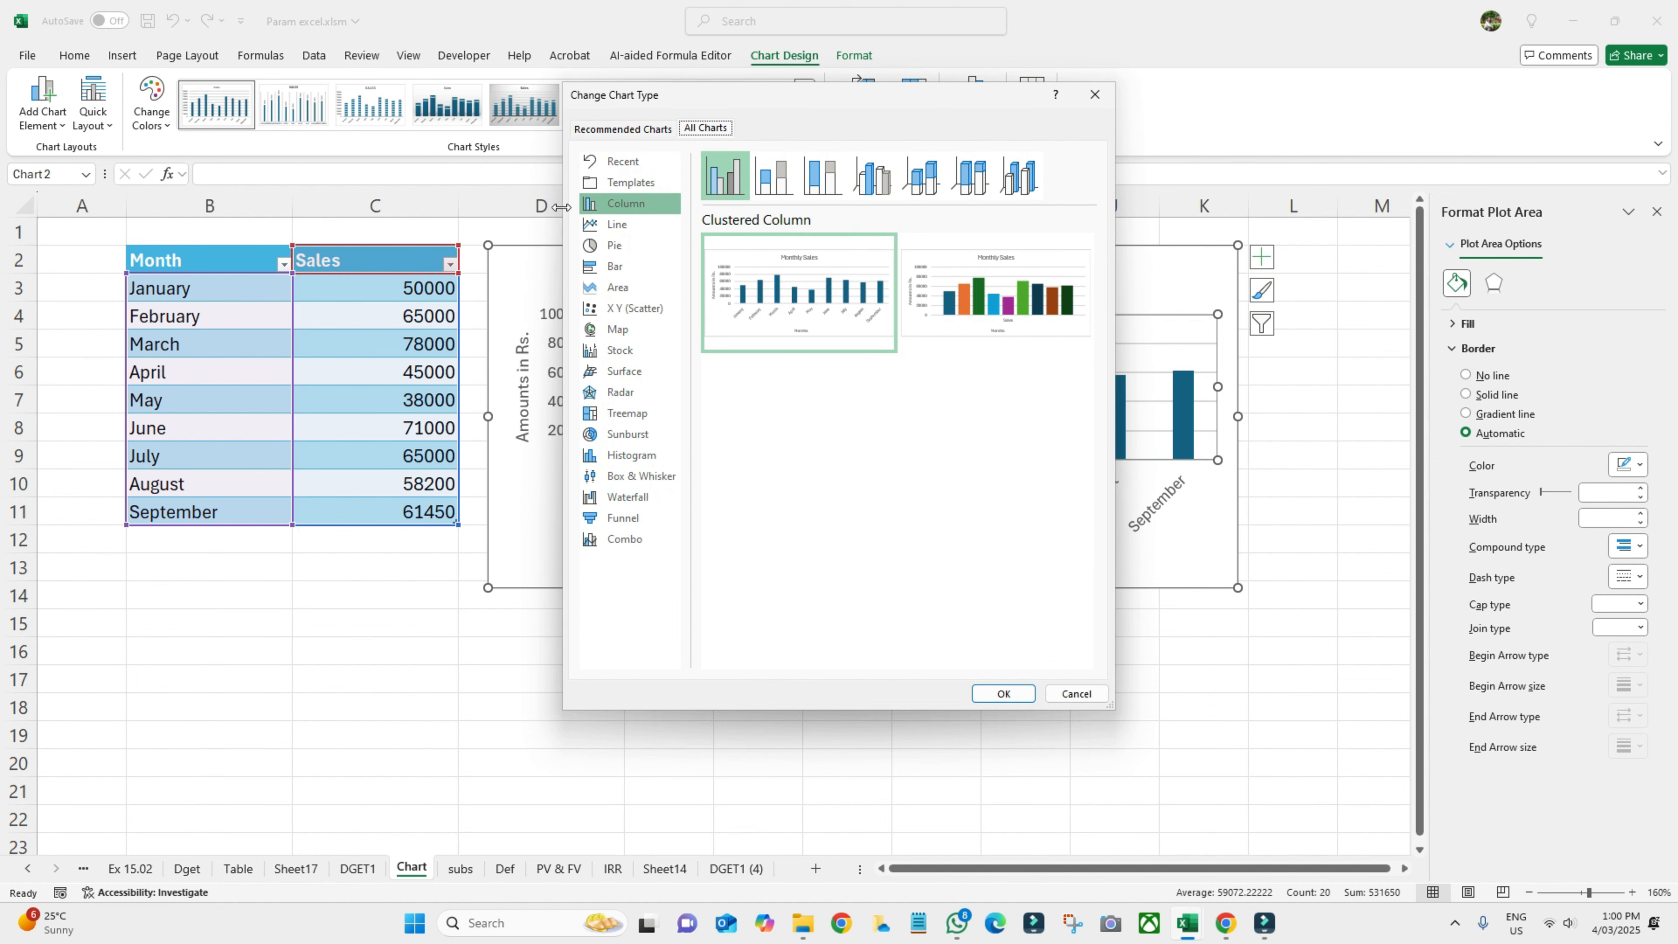
drag(562, 206, 436, 197)
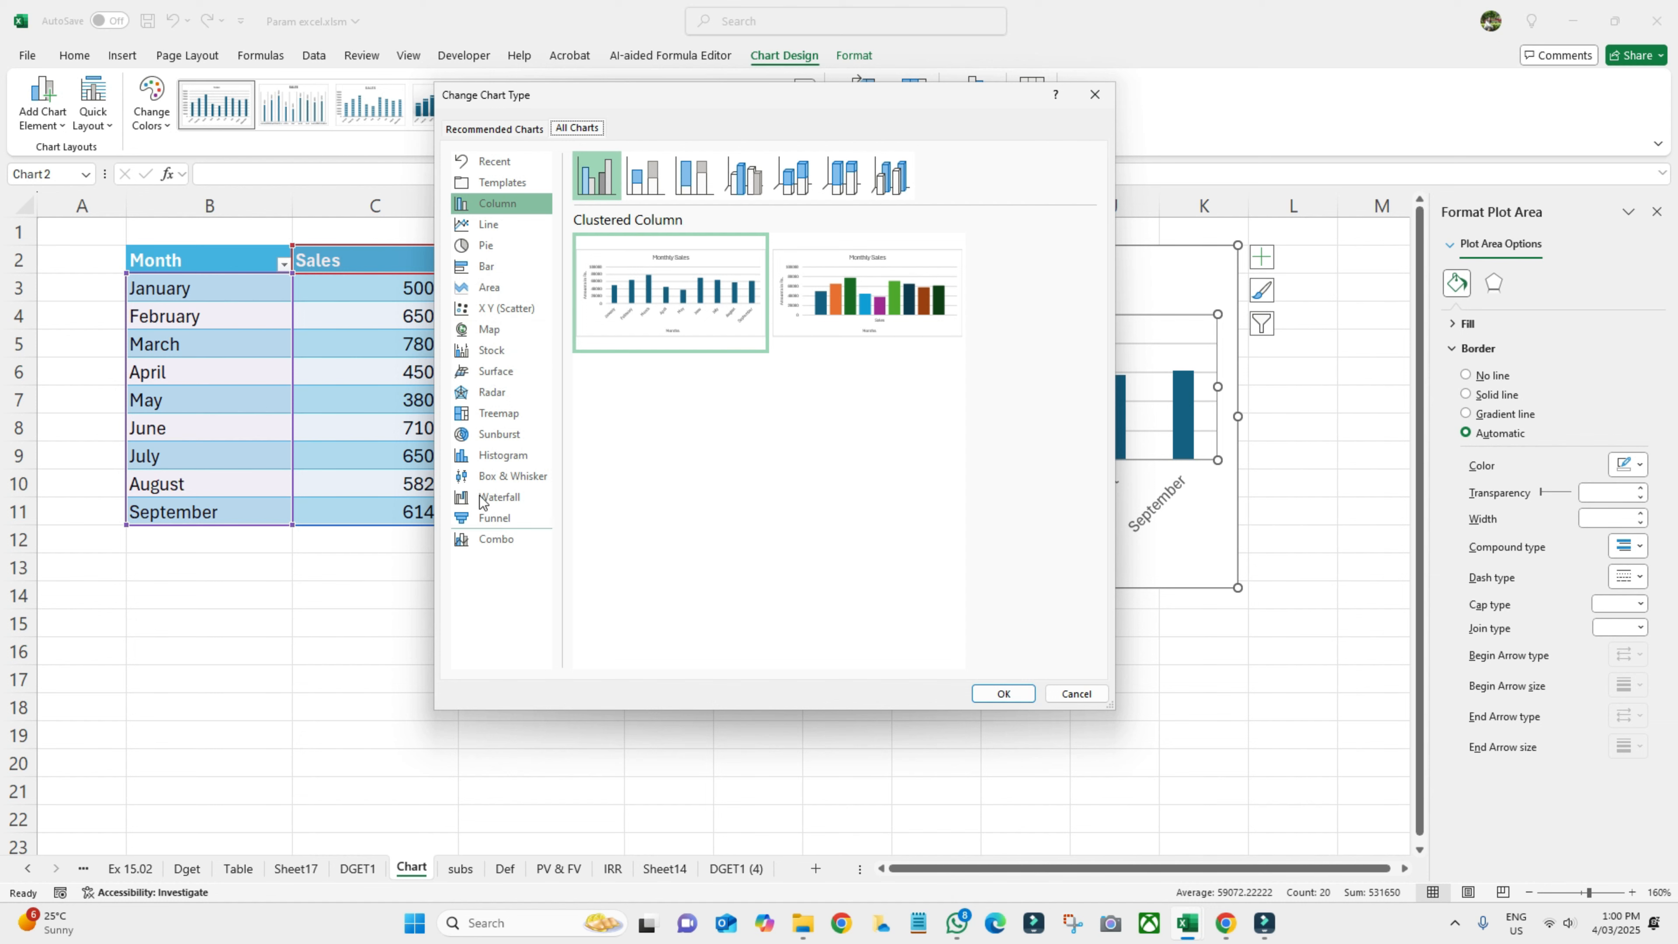
click(488, 248)
mouse_move(613, 318)
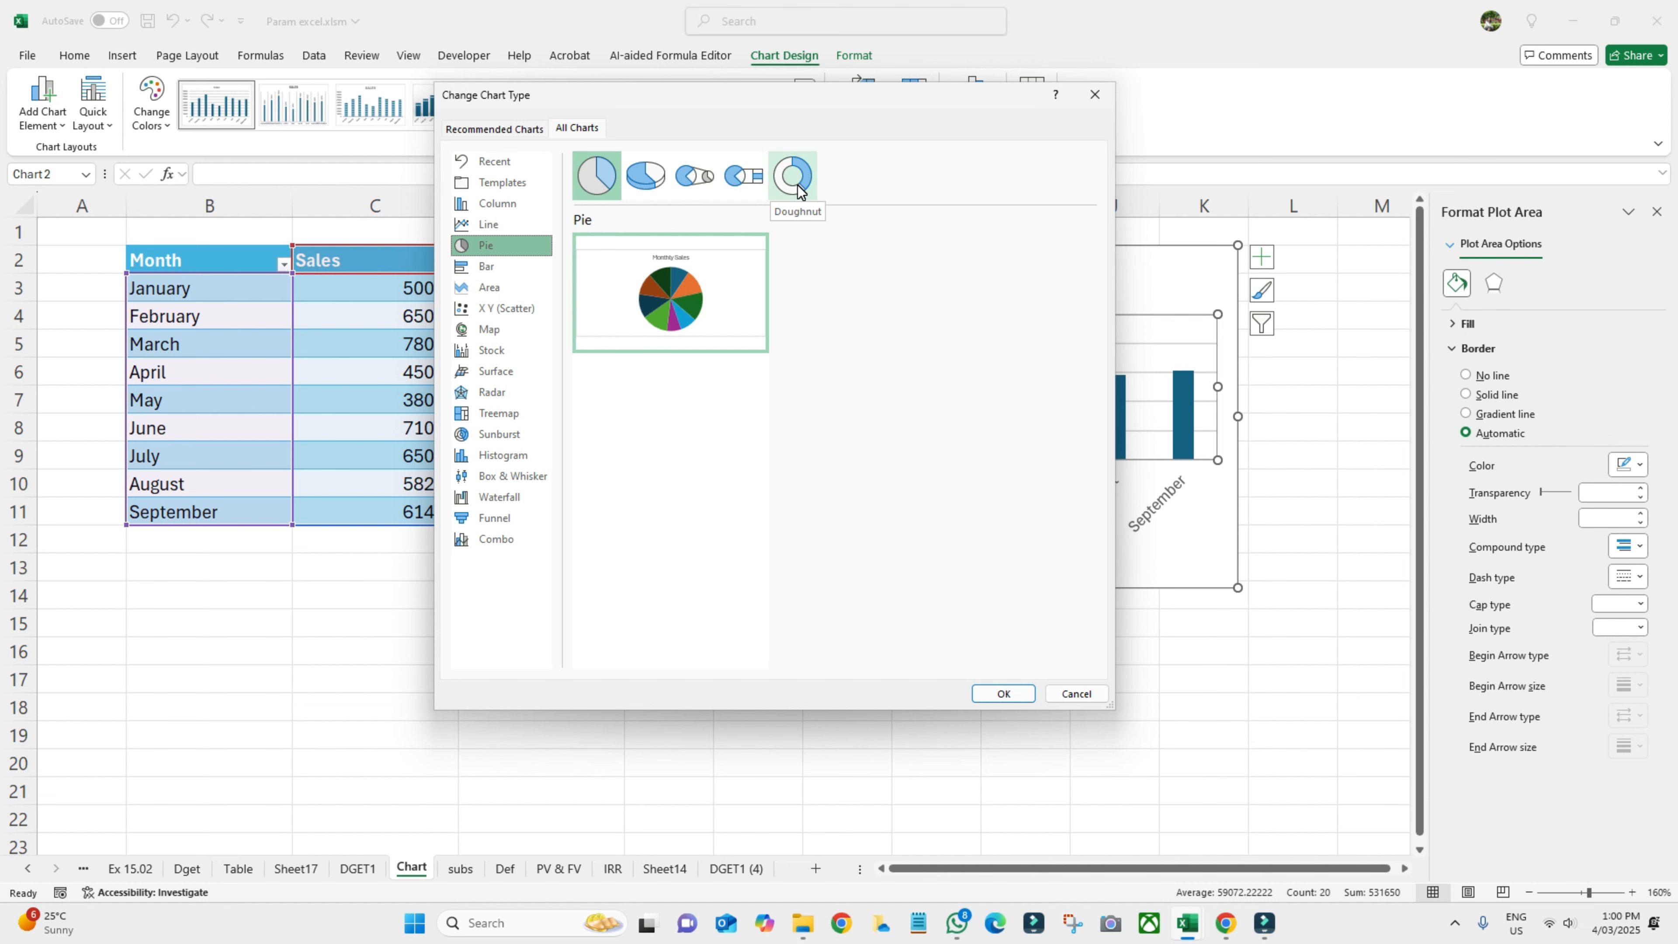
click(588, 179)
mouse_move(723, 323)
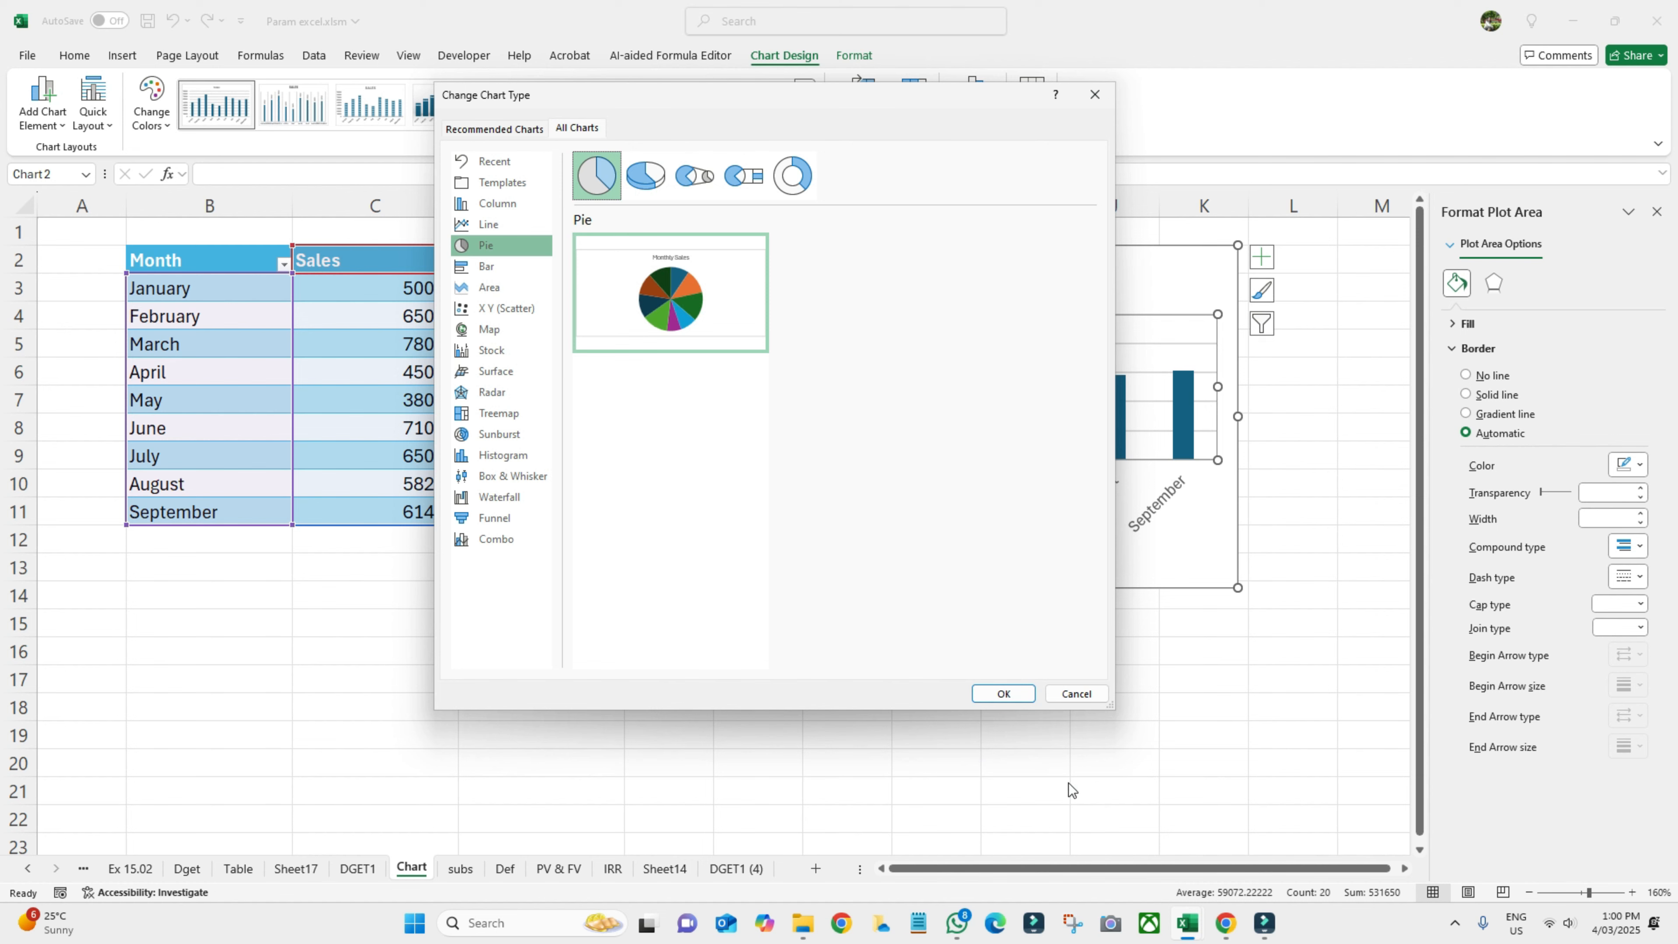
click(1003, 694)
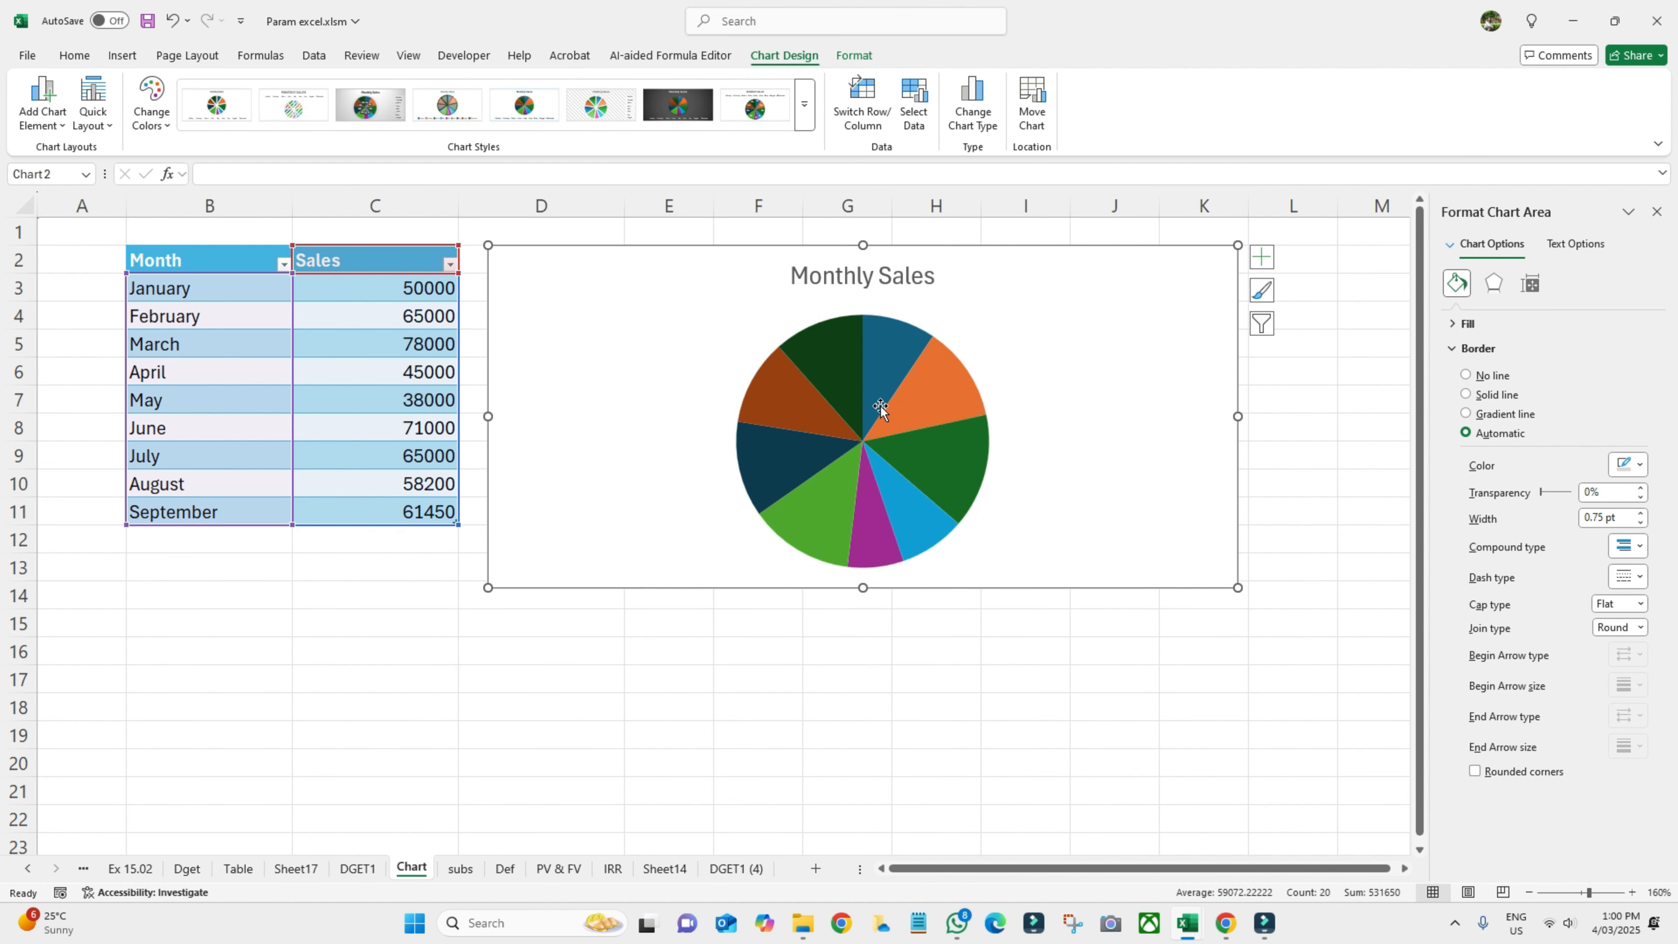
- Add a legend to the pie chart to identify the month of each slice
mouse_move(880, 405)
click(1262, 263)
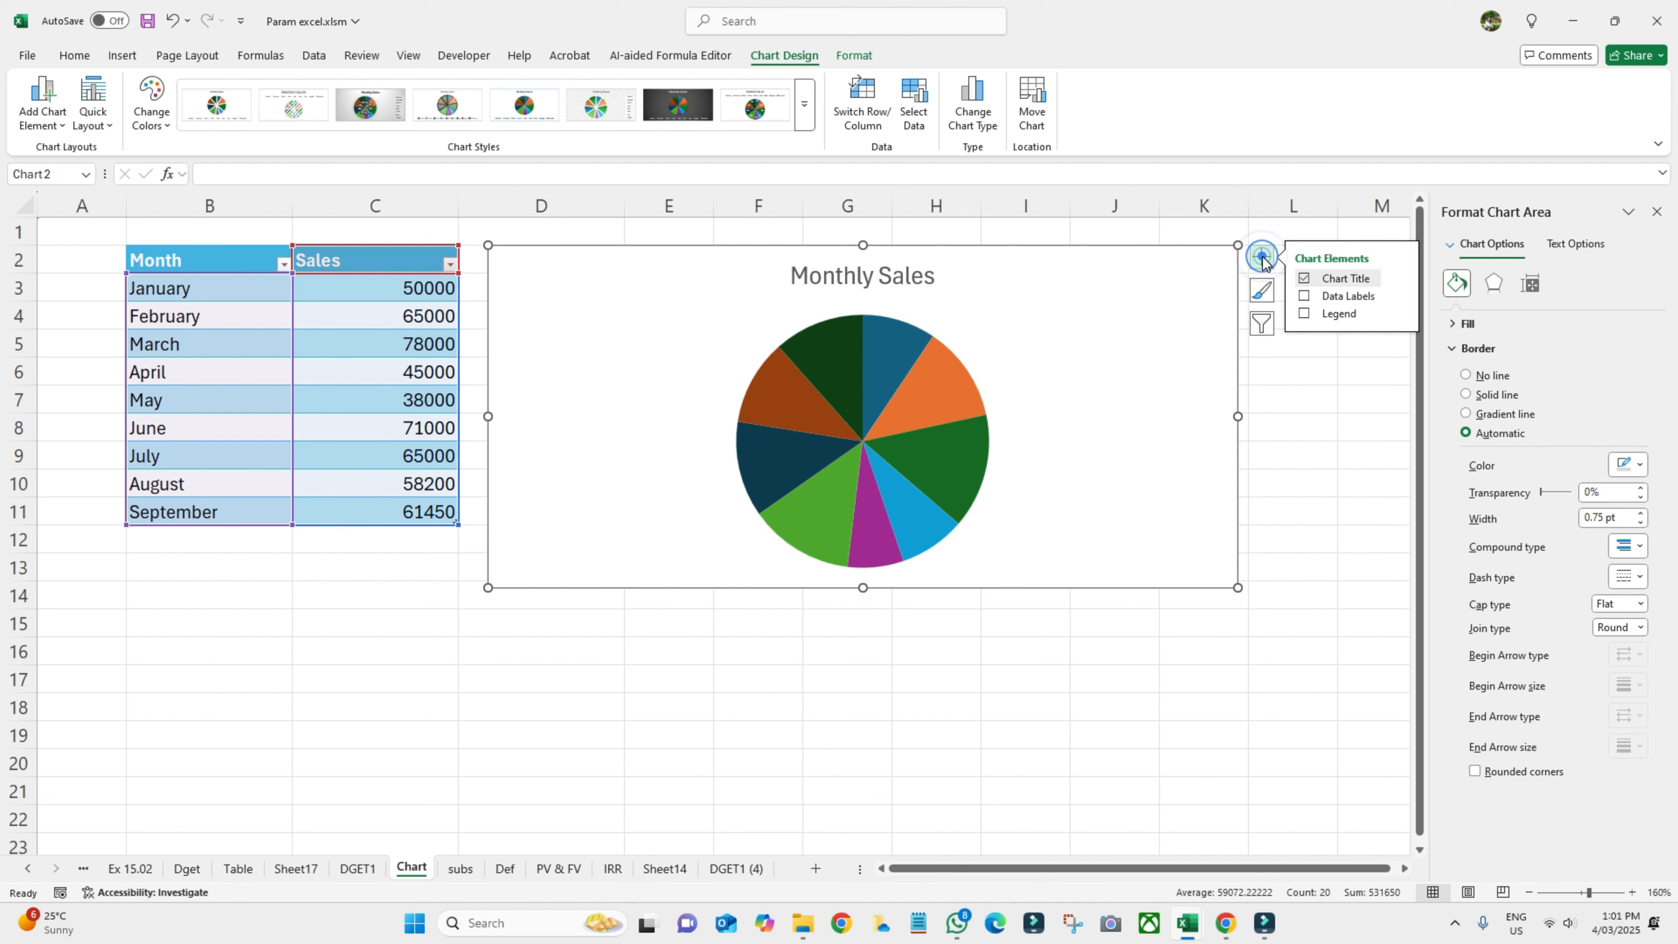
click(1304, 313)
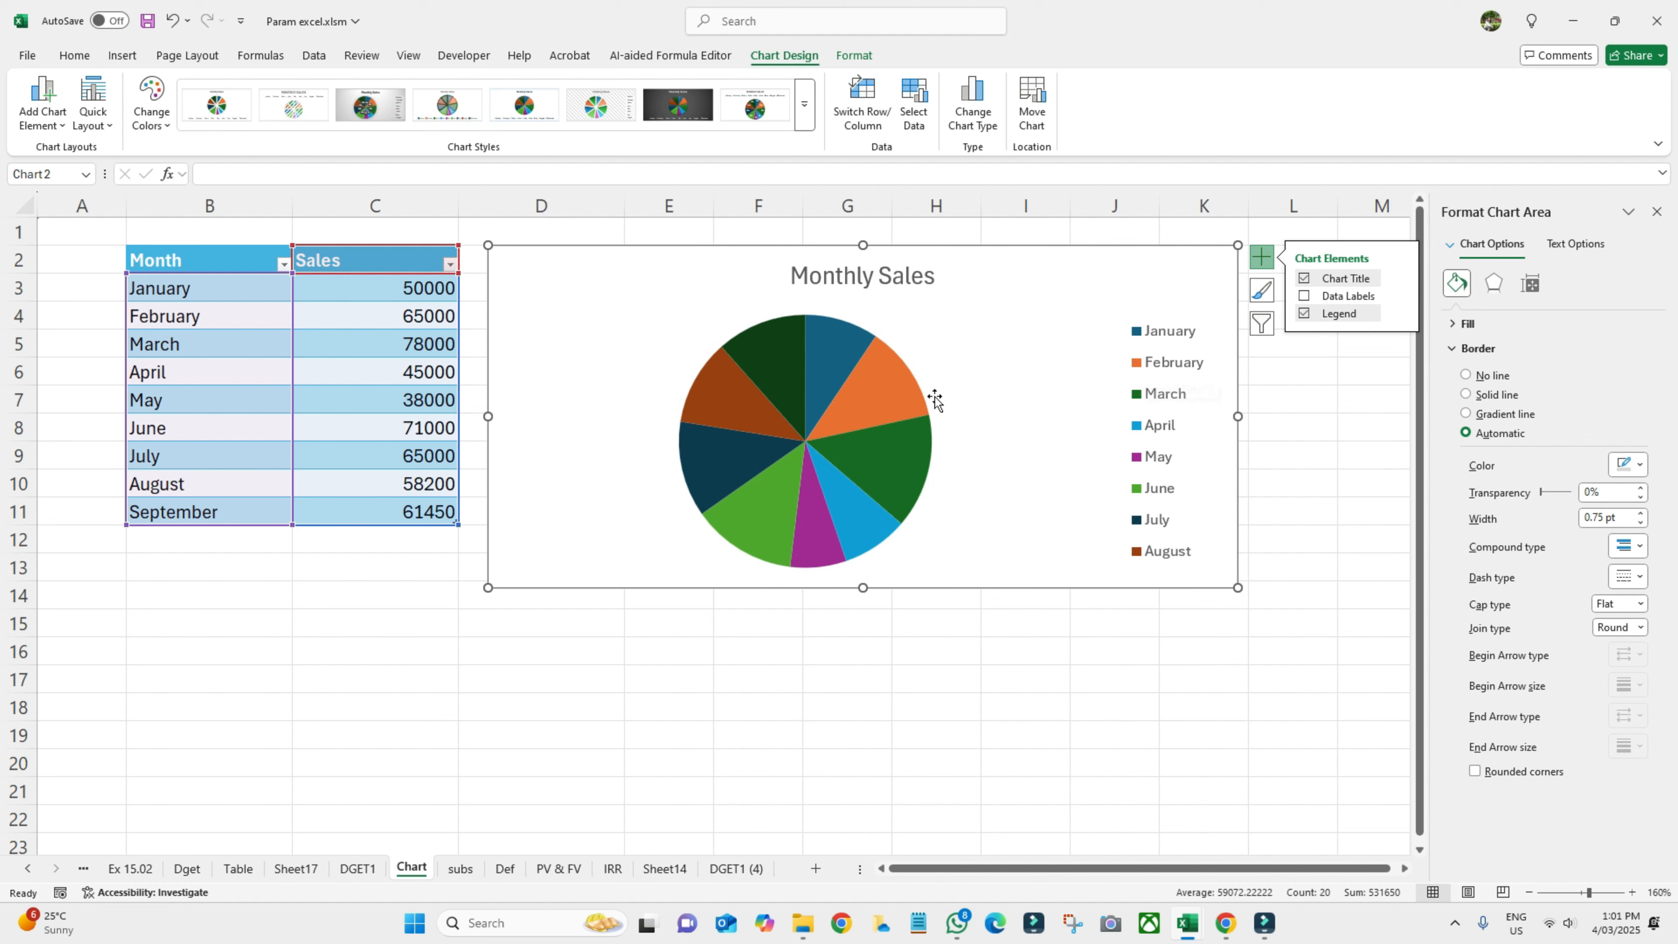
mouse_move(899, 459)
mouse_move(723, 402)
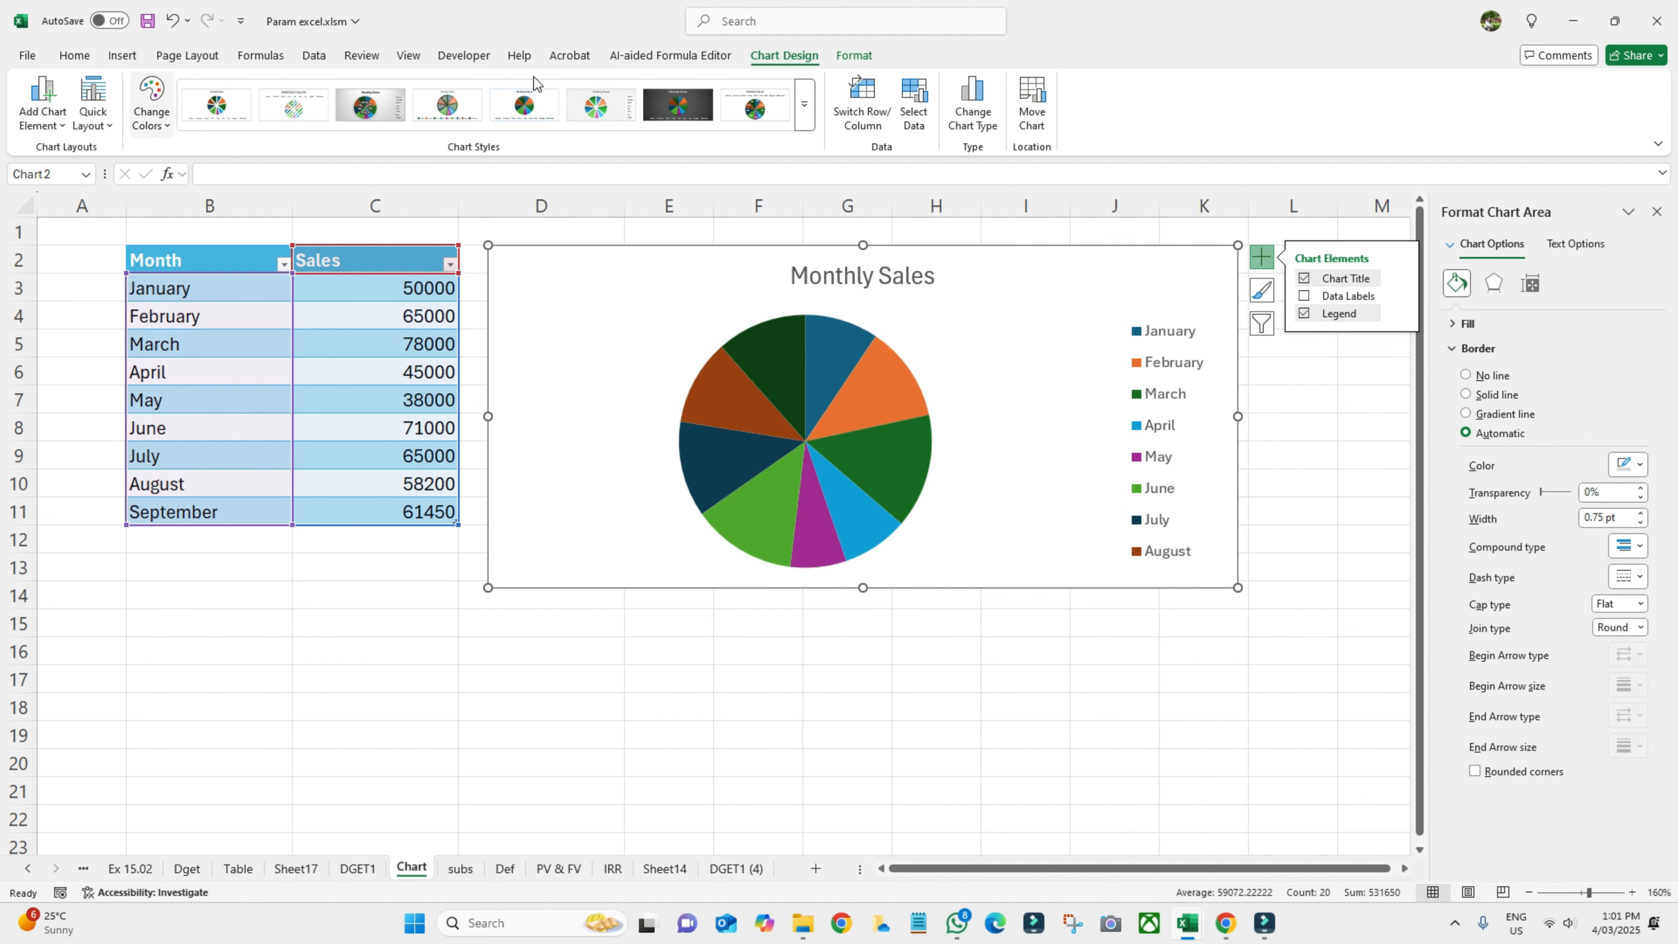
click(849, 58)
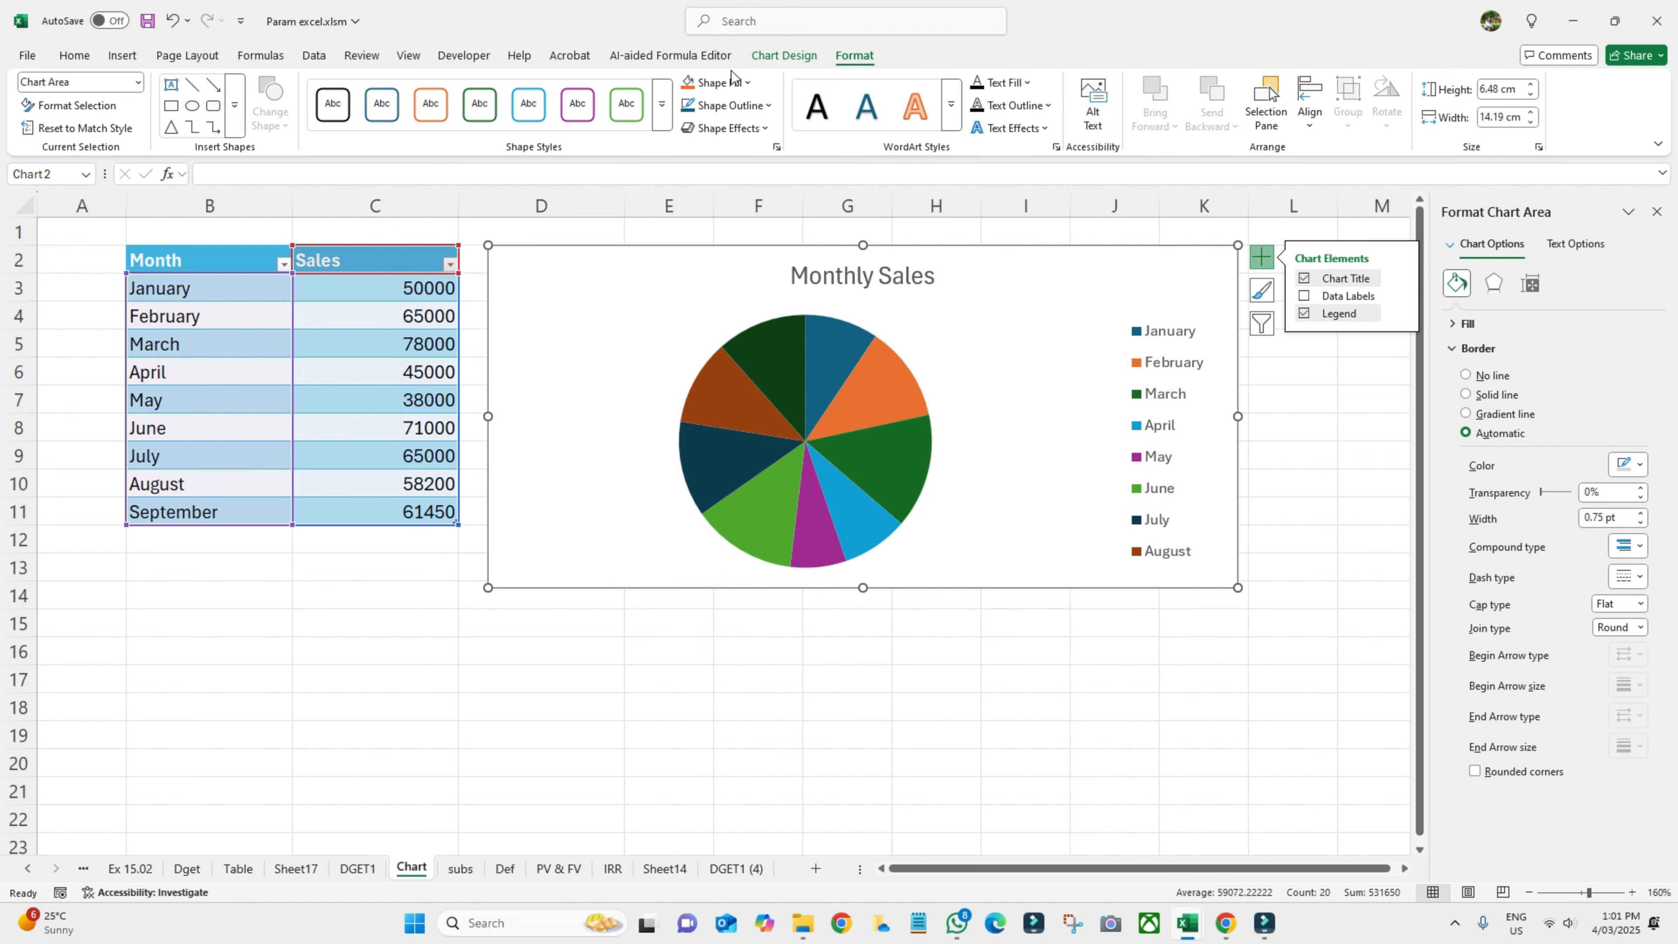
click(780, 57)
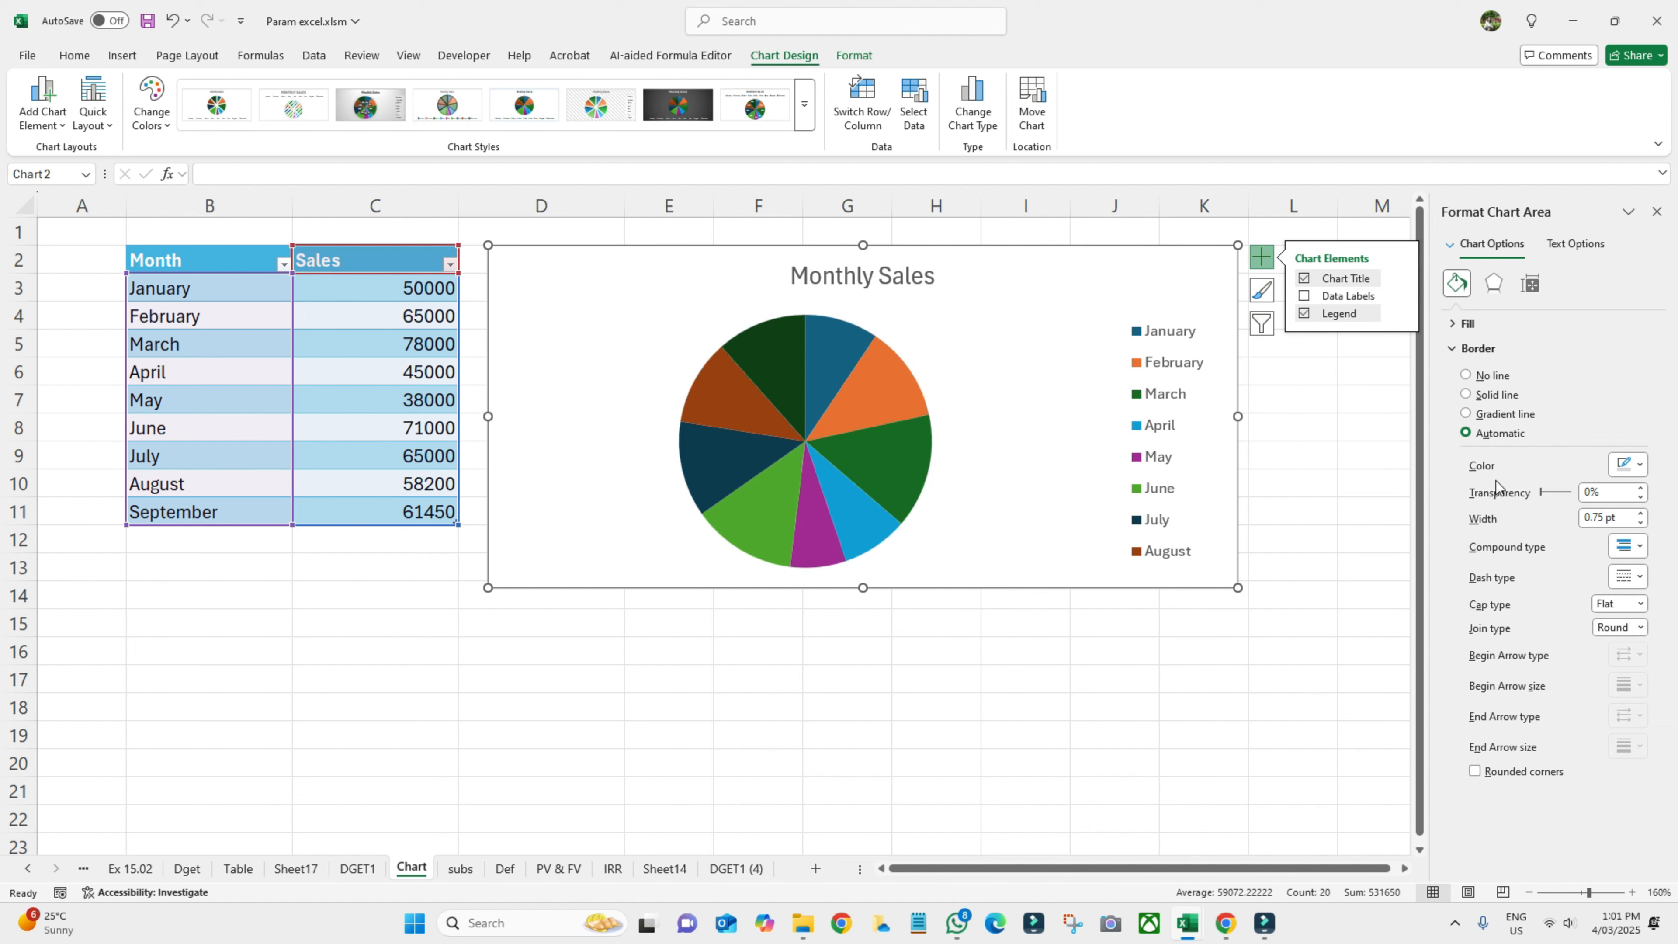
- Try solid and automatic borders on the chart area, settle on a gradient line, and bring up the chart's effects options
click(1466, 394)
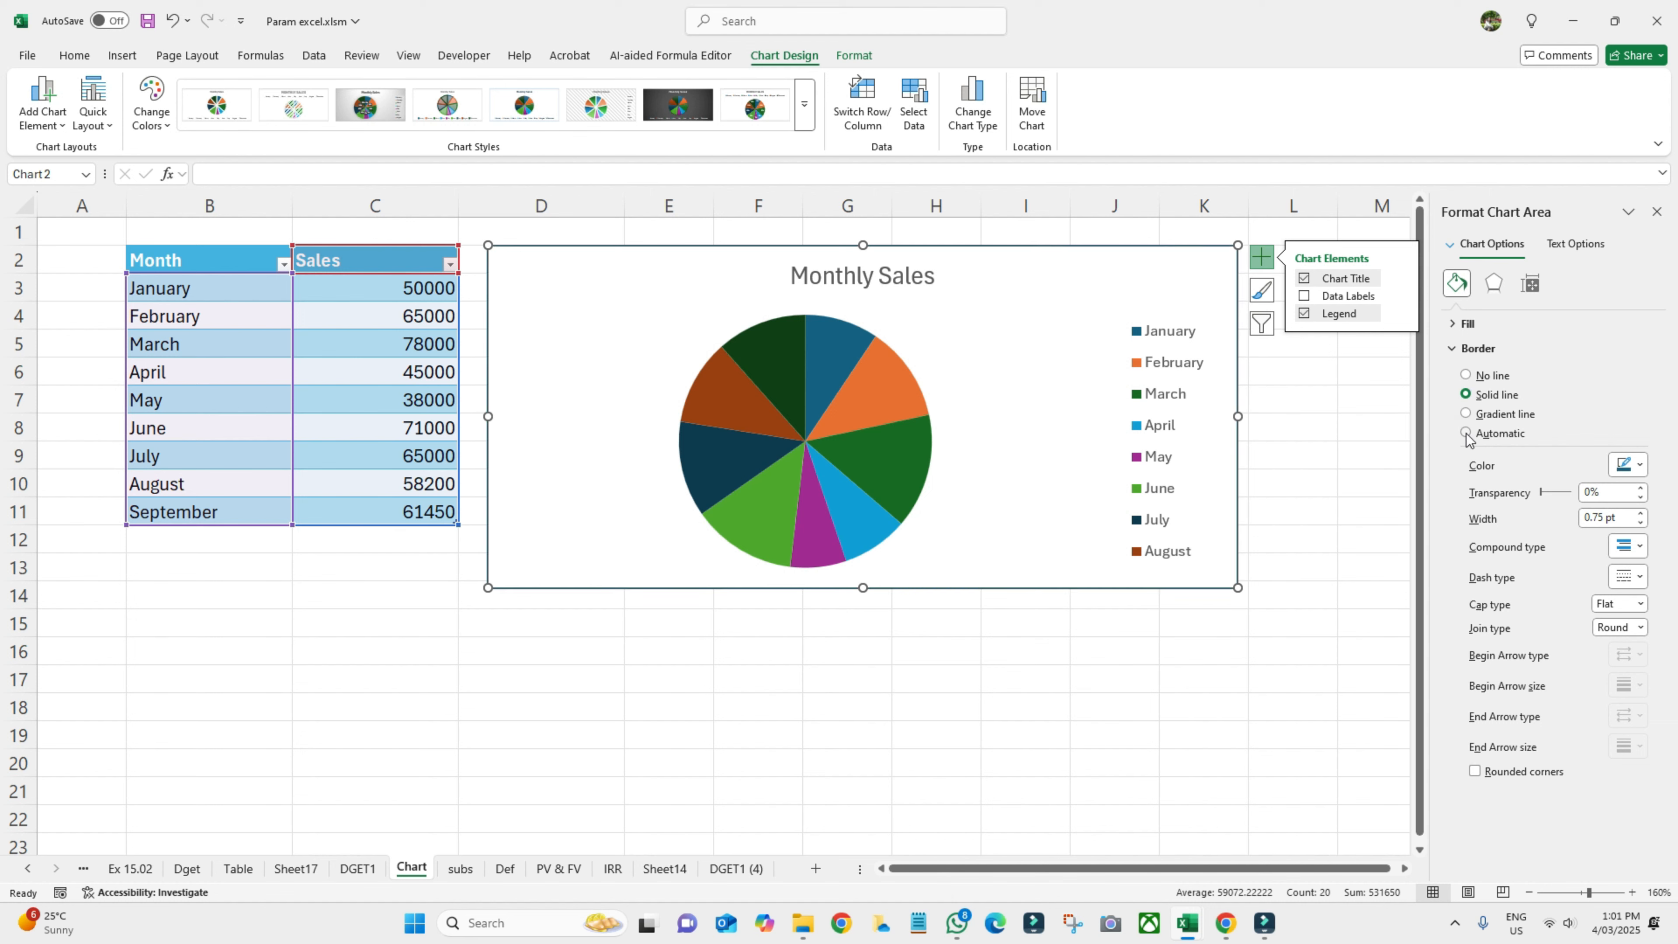
click(1466, 431)
click(1466, 414)
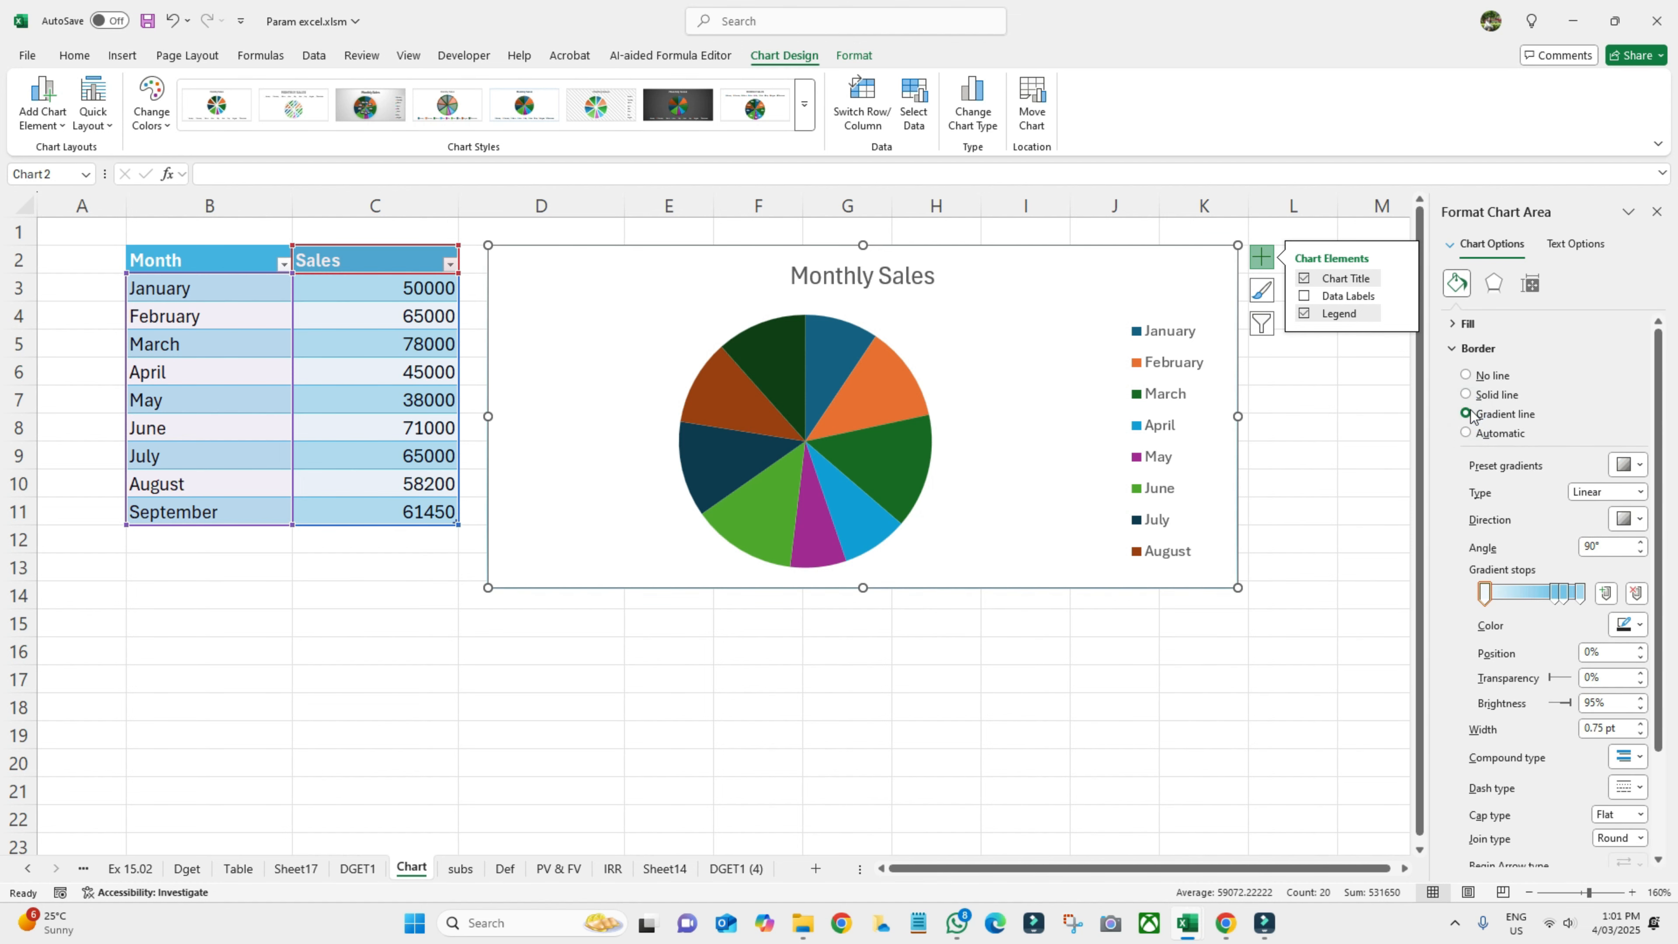
click(1493, 283)
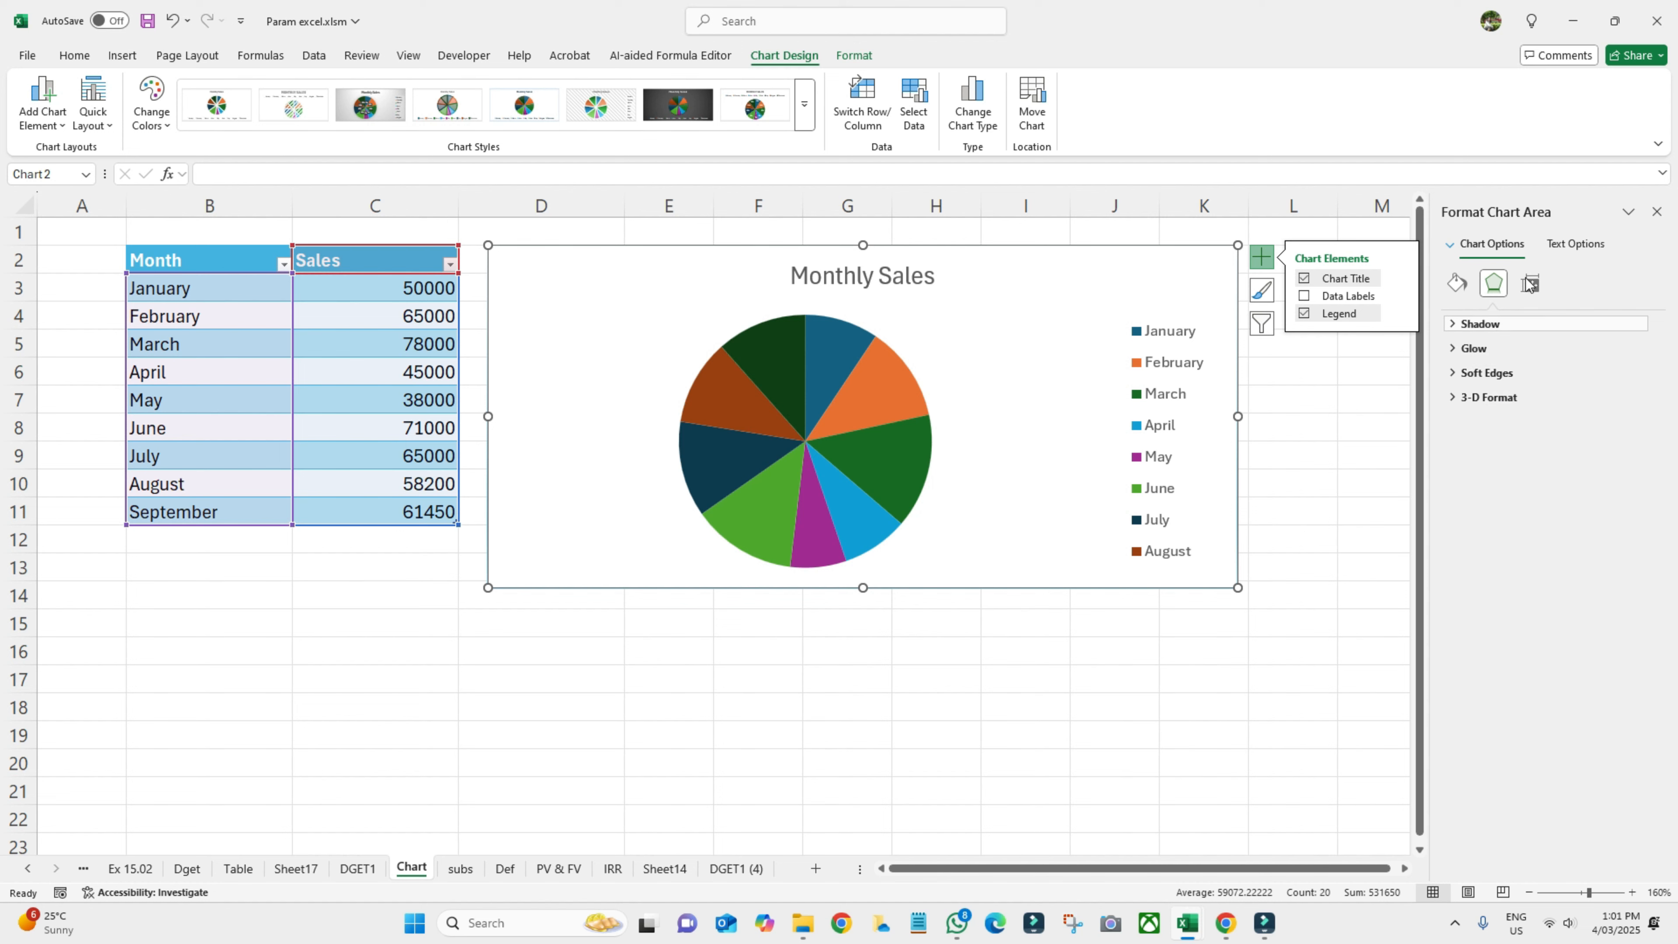
- Set the text fill of the whole pie chart, including title and legend, to the solid orange theme color
click(1571, 243)
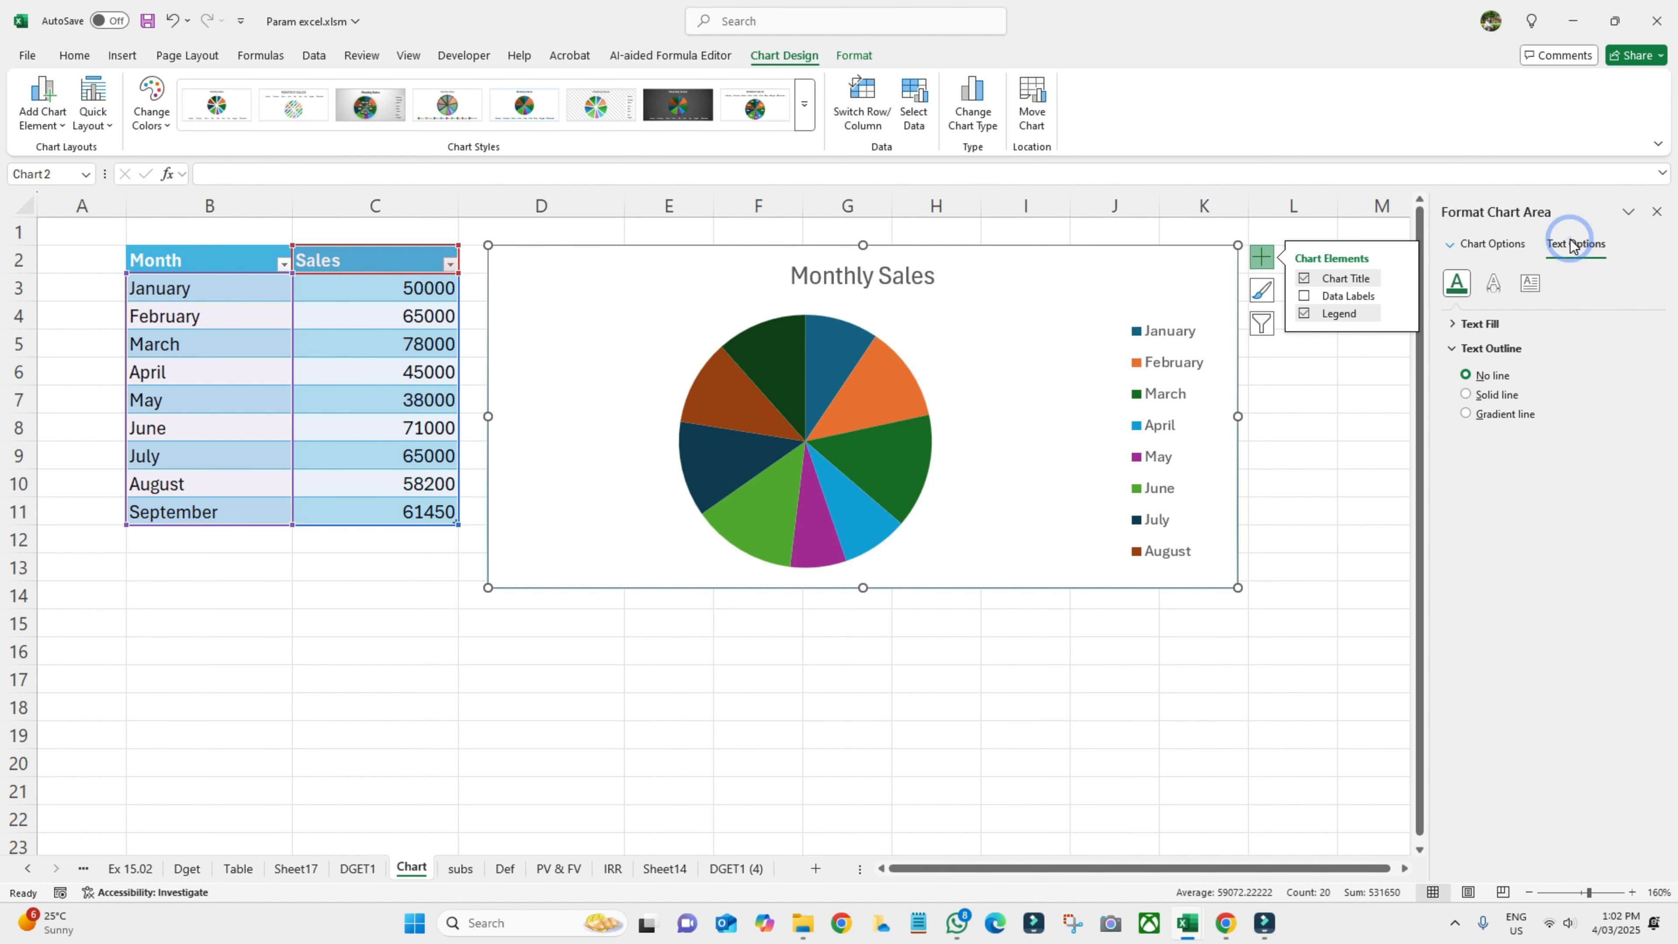
click(1457, 323)
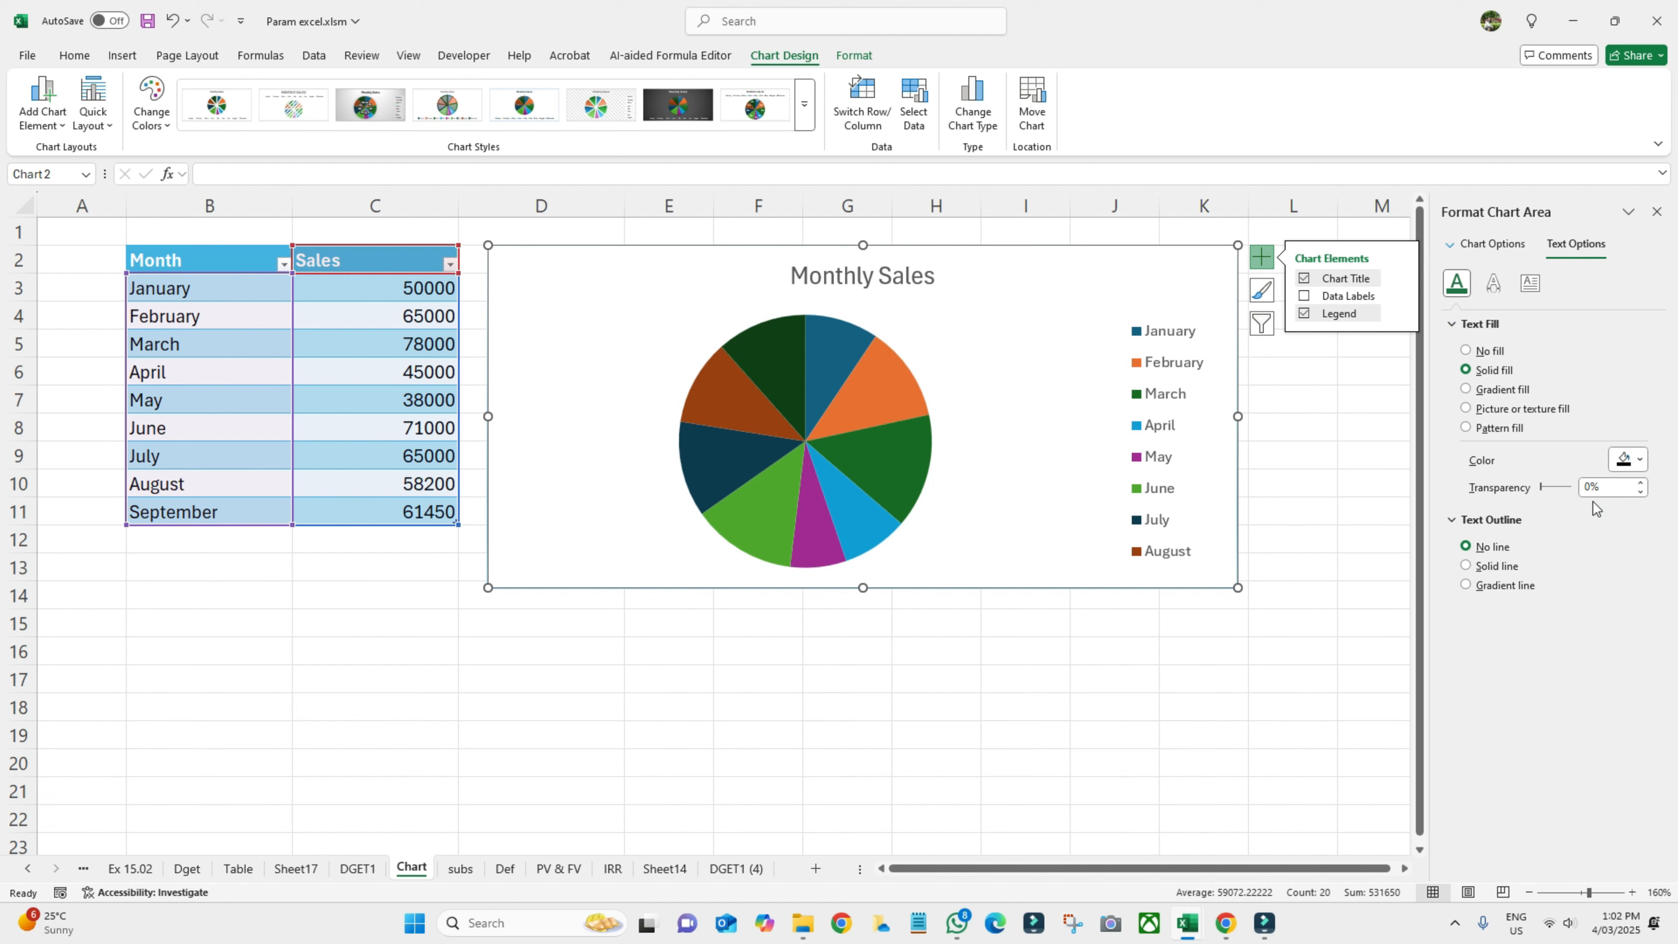
click(1639, 460)
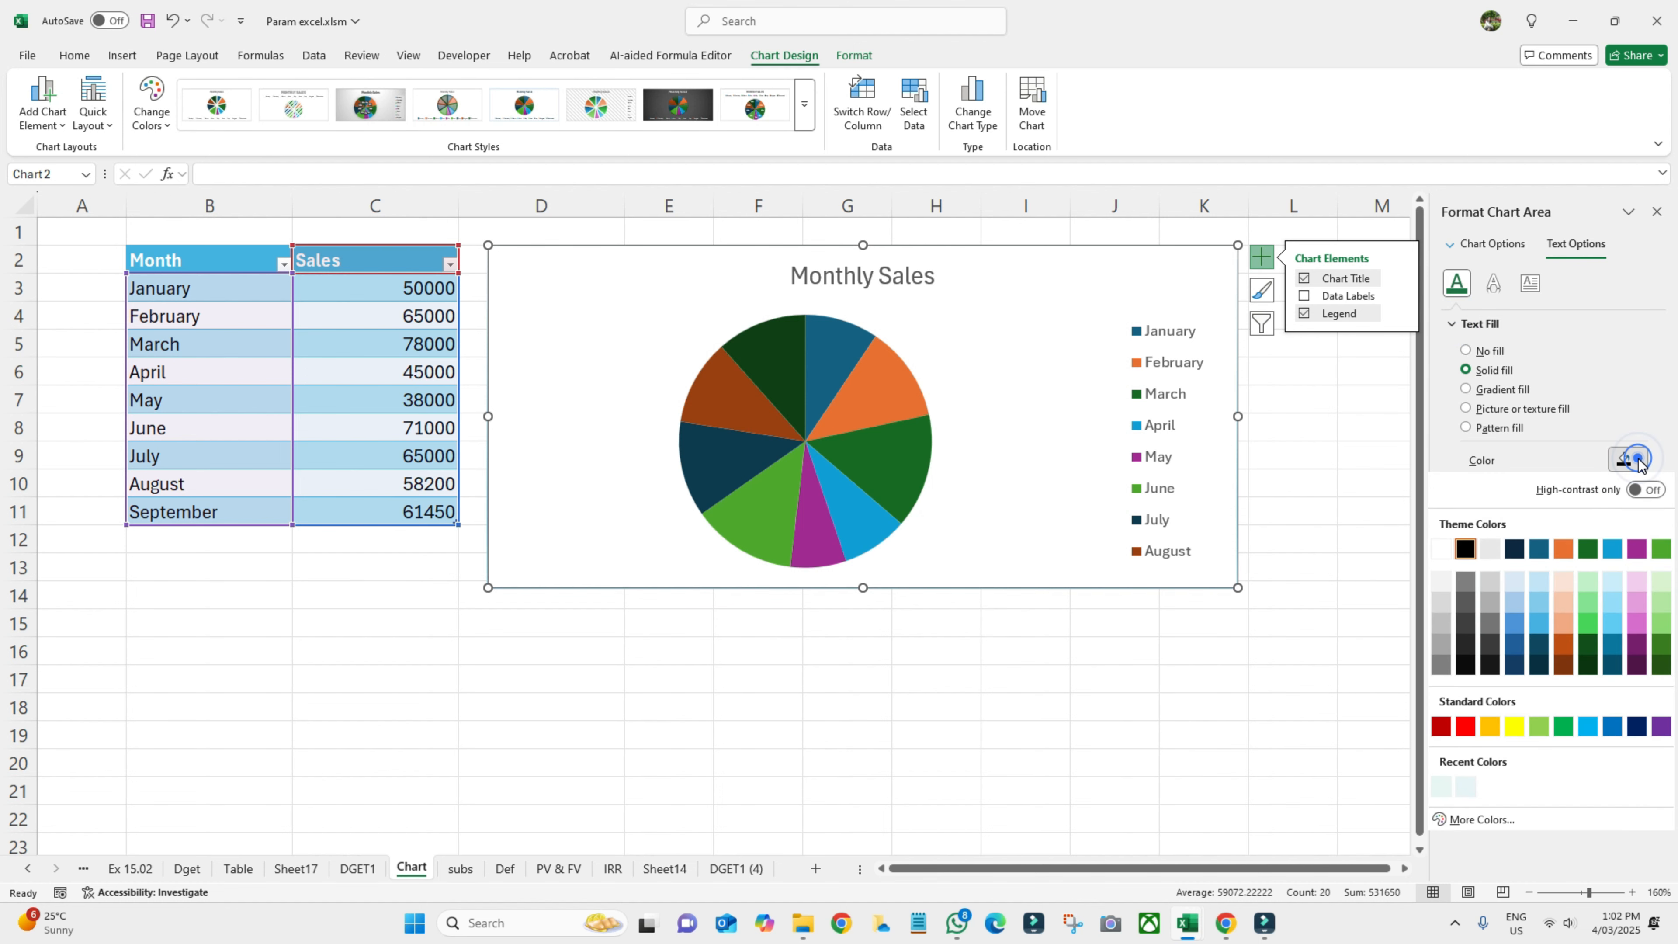
click(1566, 554)
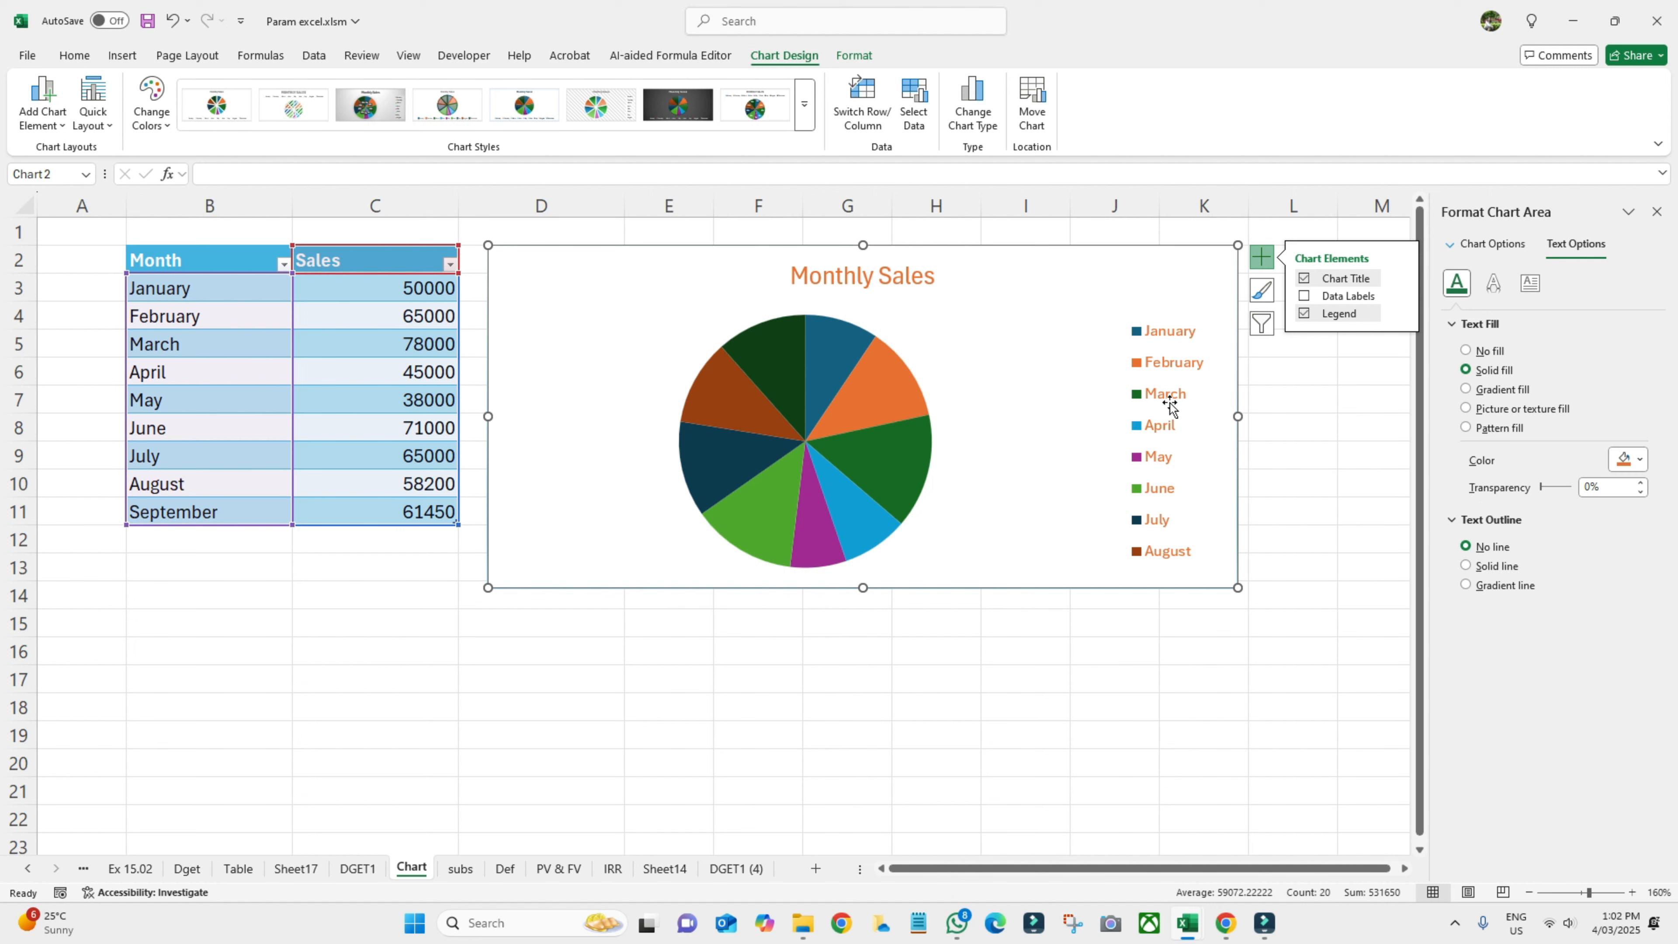
click(1636, 460)
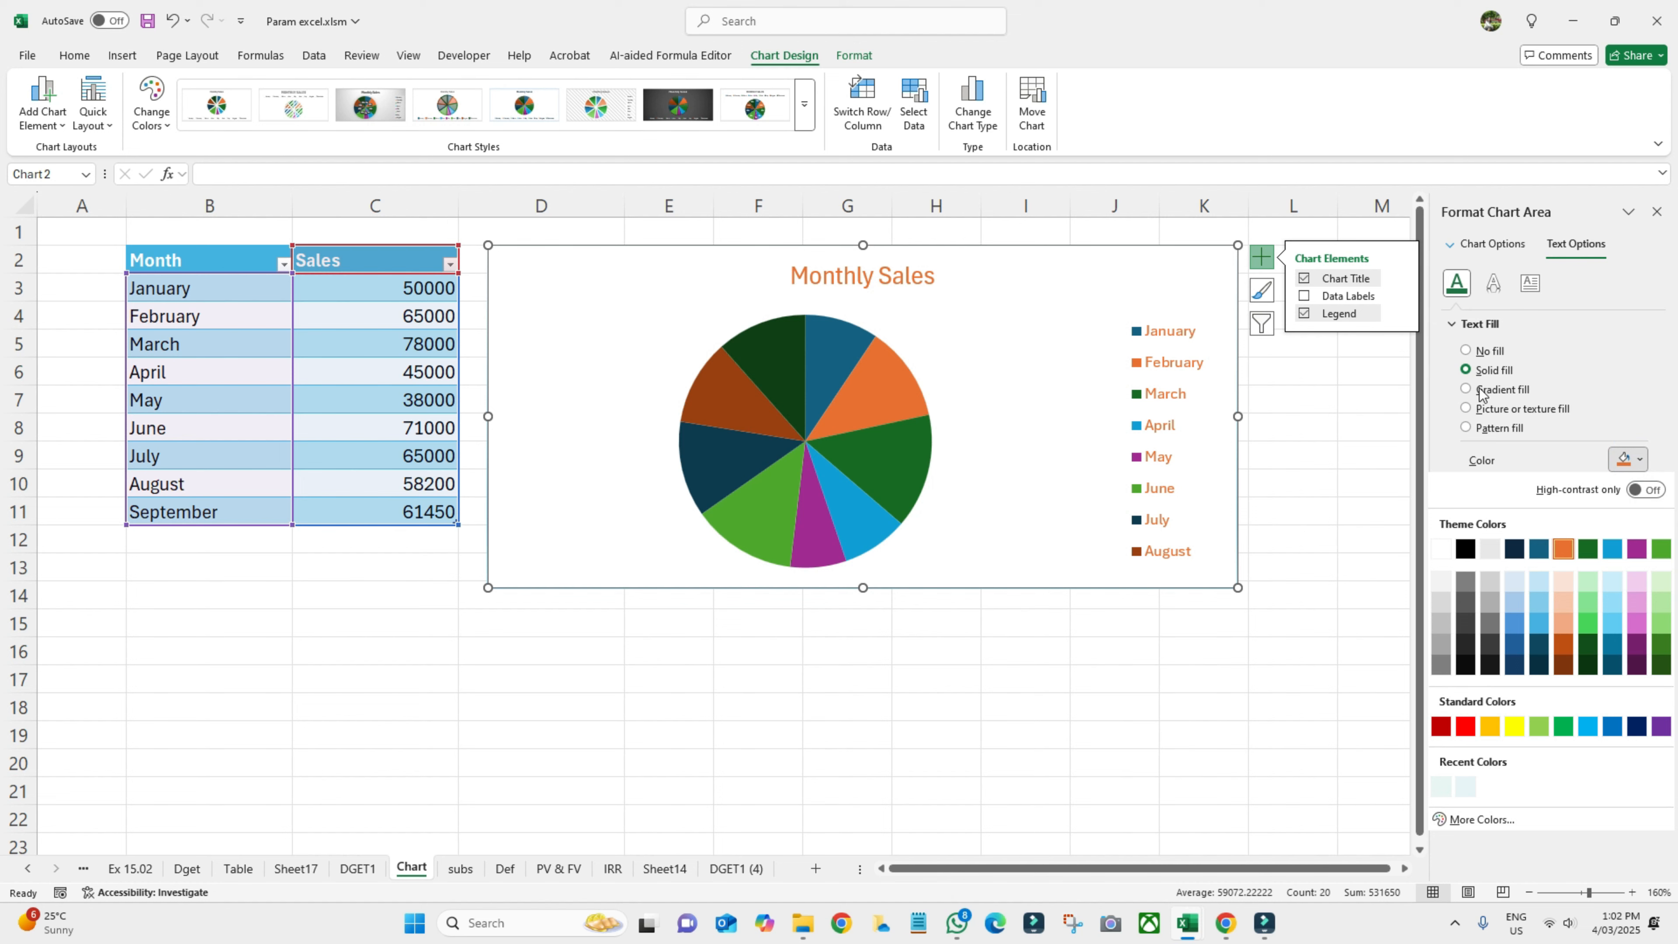
click(1577, 316)
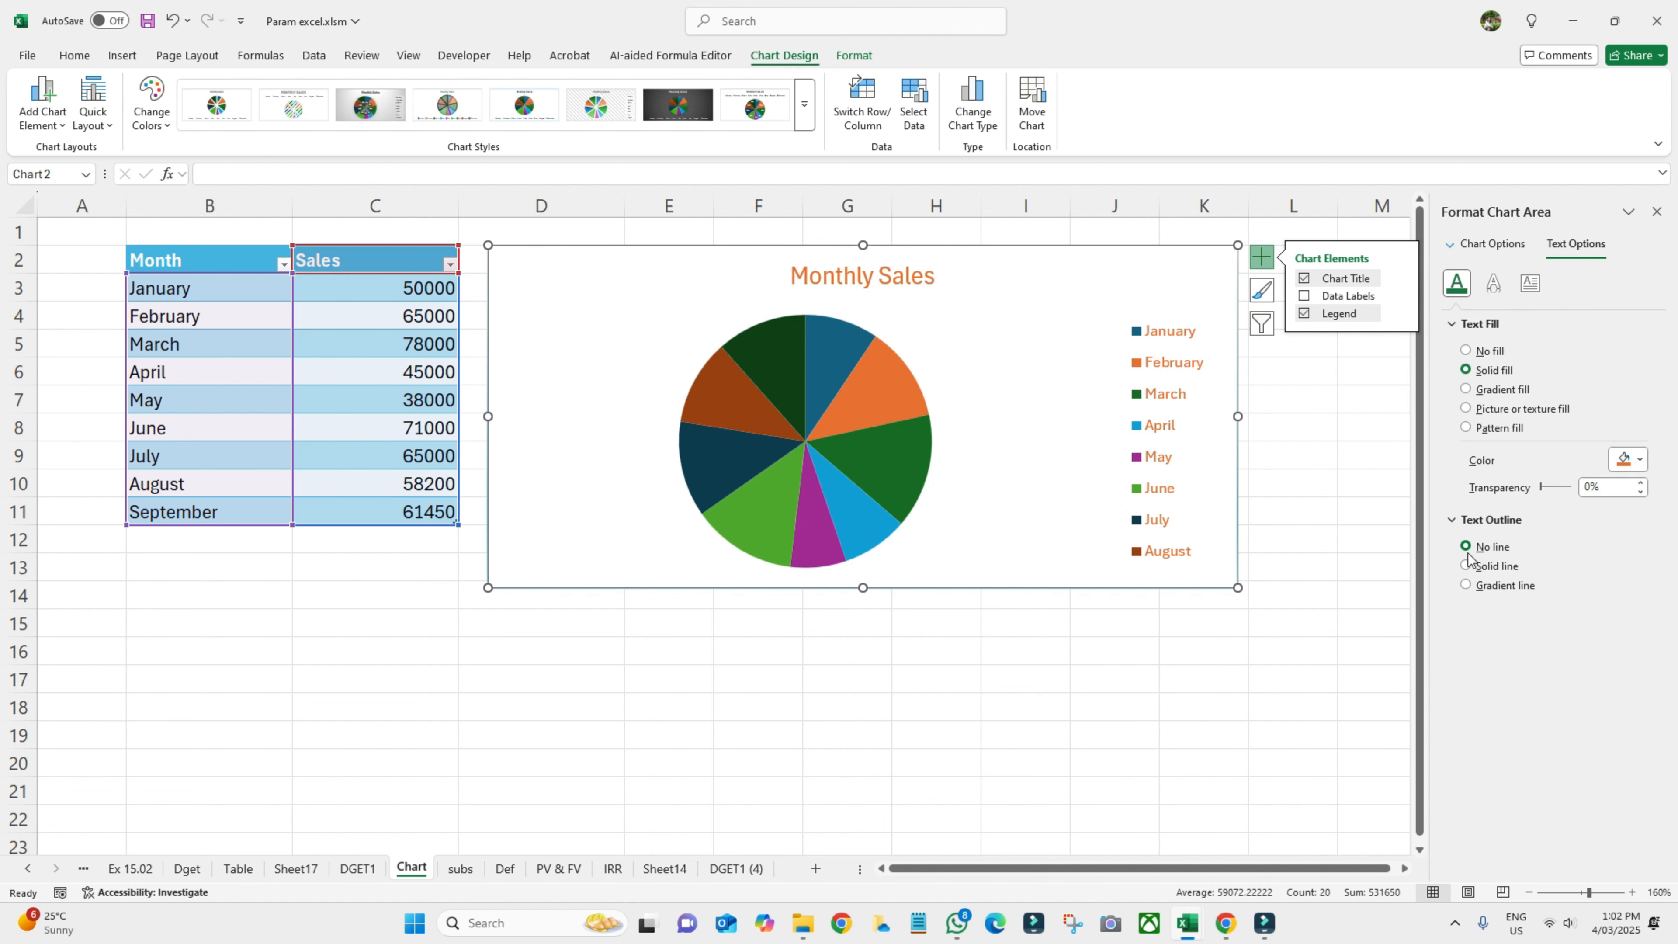
- Try a solid text outline on the chart, set it back to no line, and close the chart area formatting
click(1465, 566)
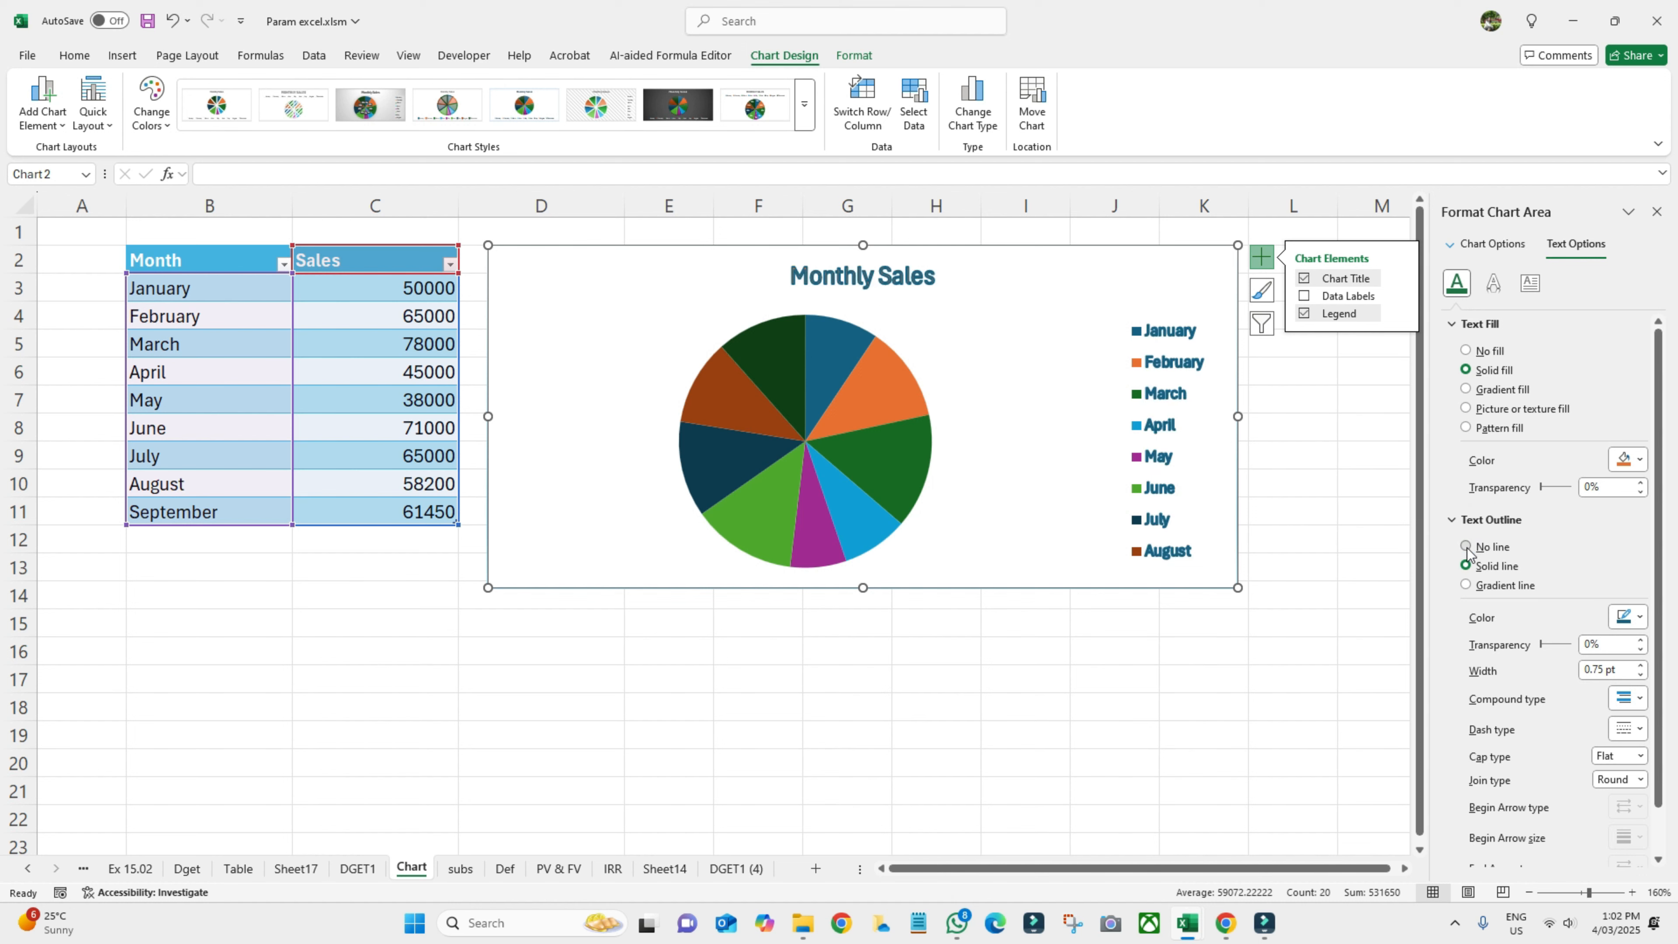
click(1466, 547)
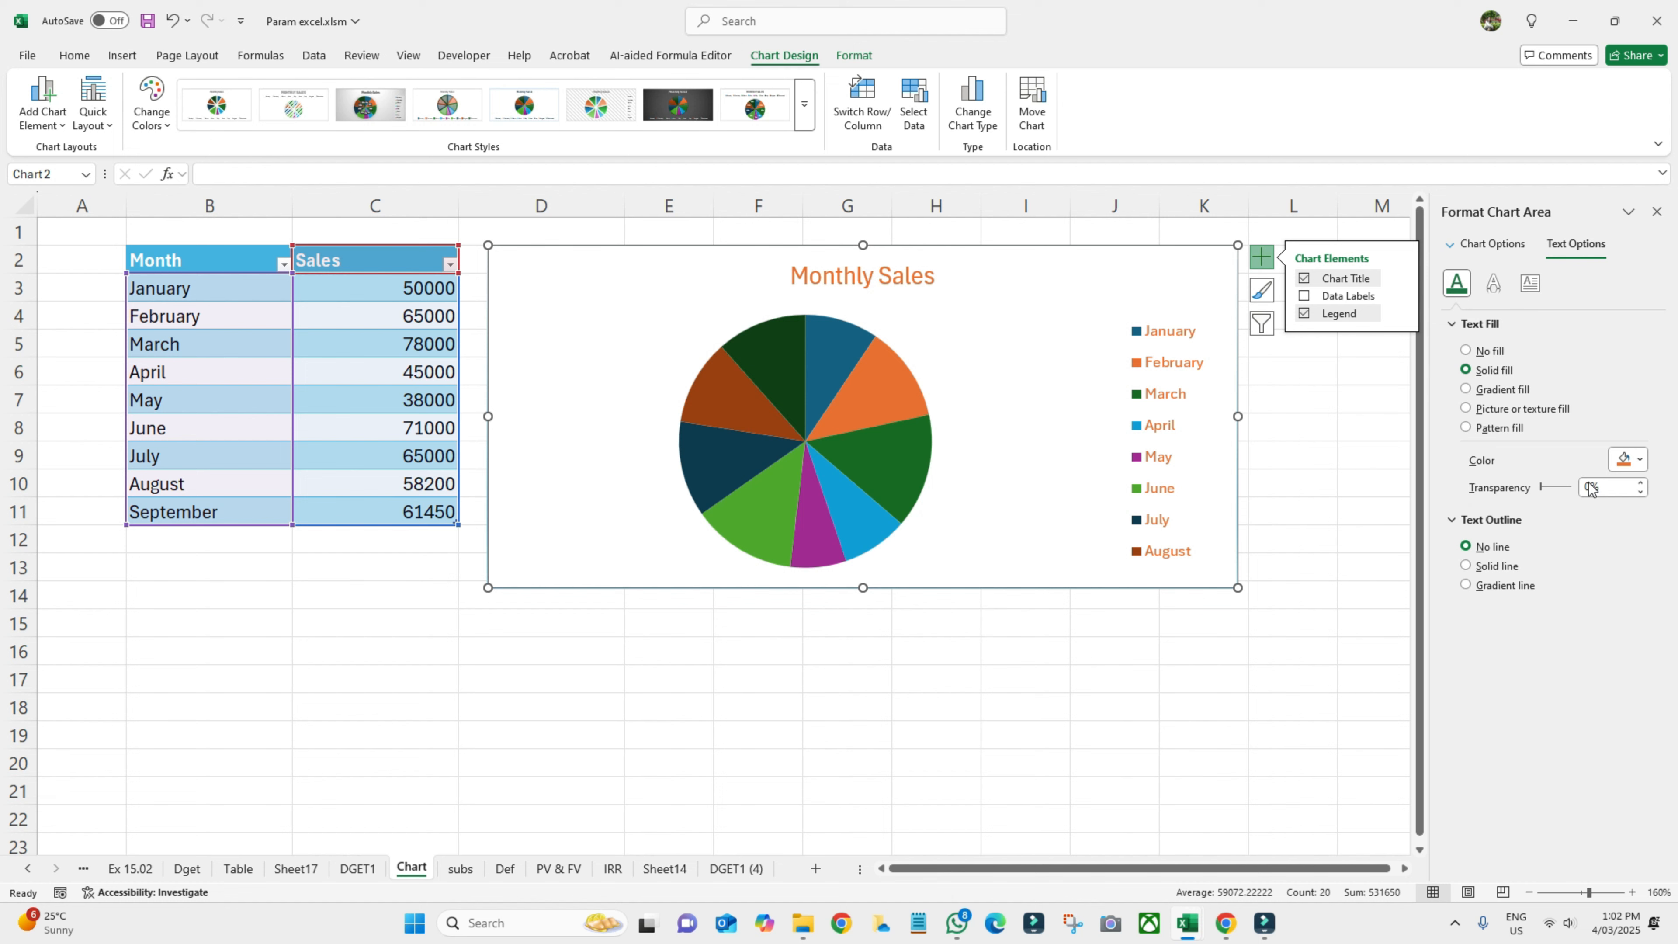
click(1653, 214)
click(1328, 675)
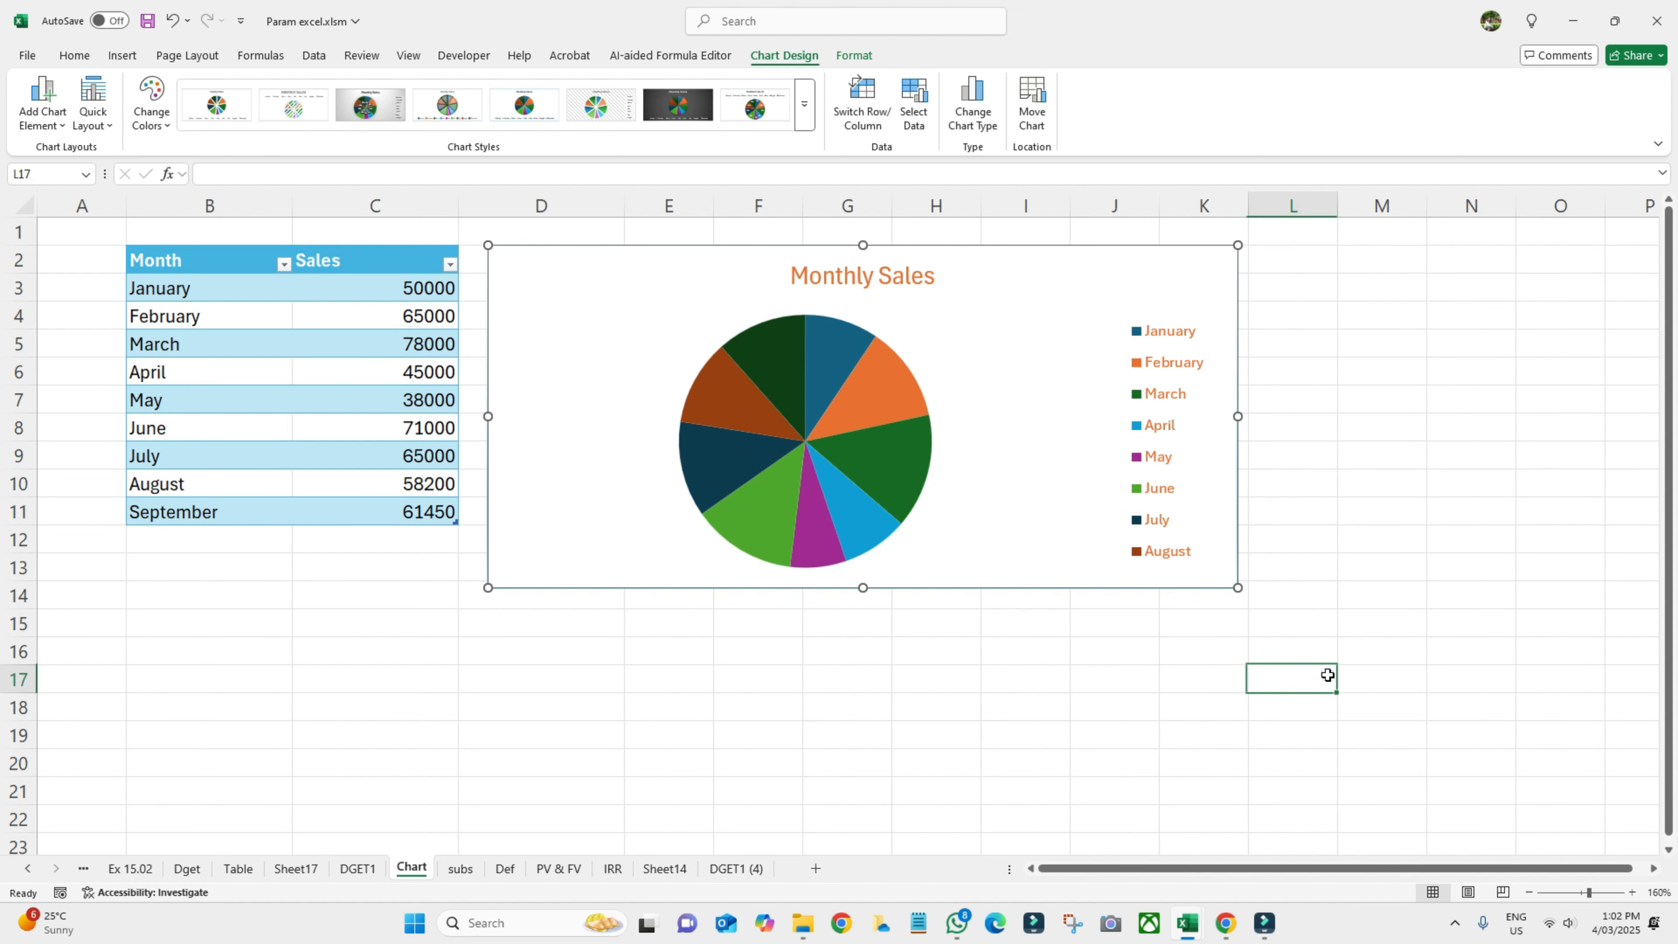